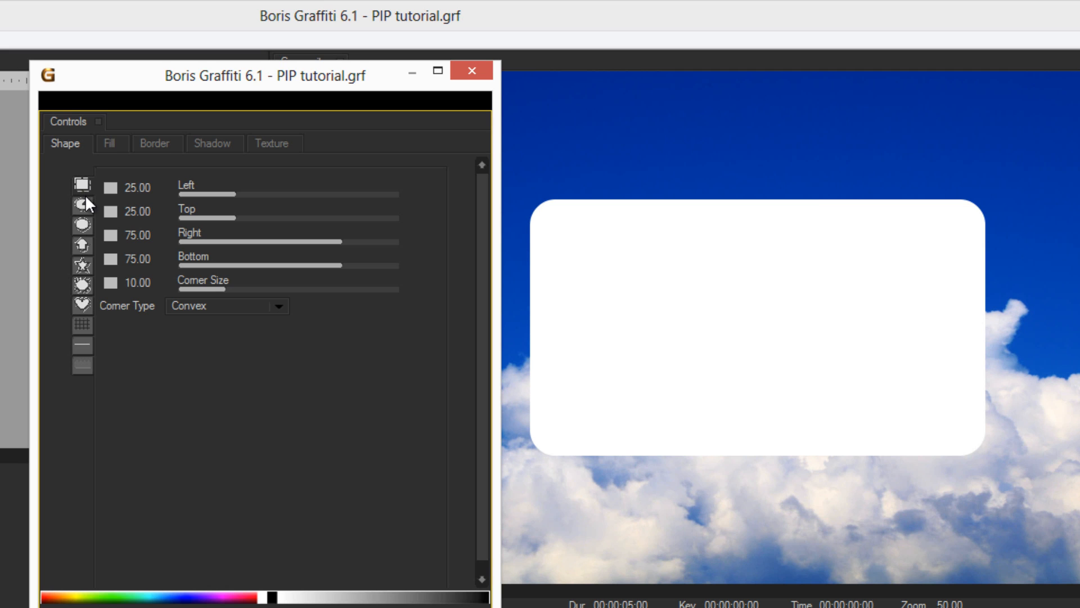
Change the shape to an arc with an arc angle of 360, then to an ellipse.
left_click(81, 204)
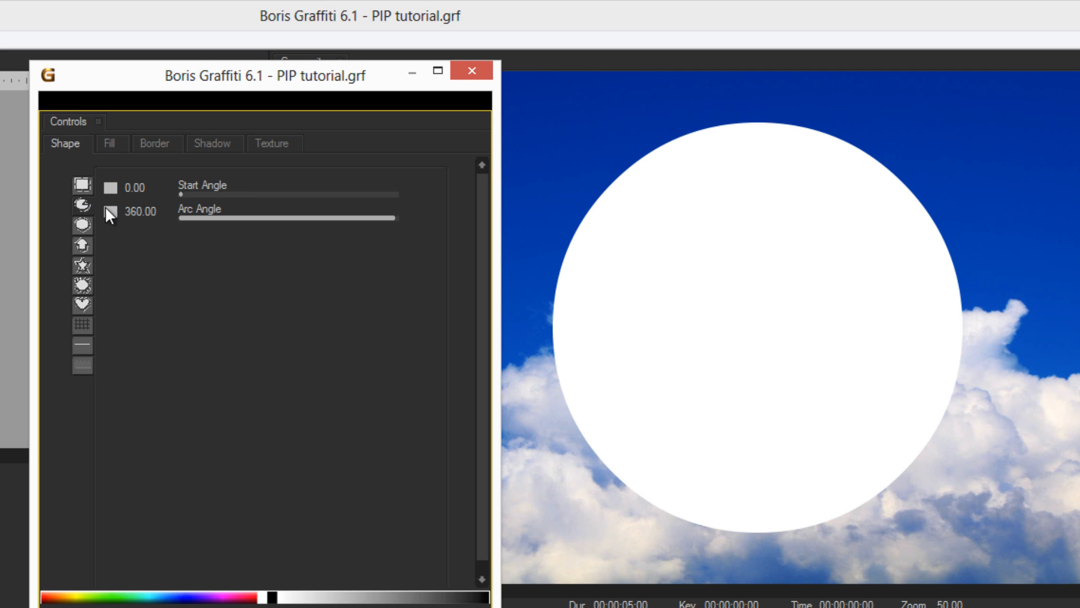
left_click_drag(393, 219, 417, 221)
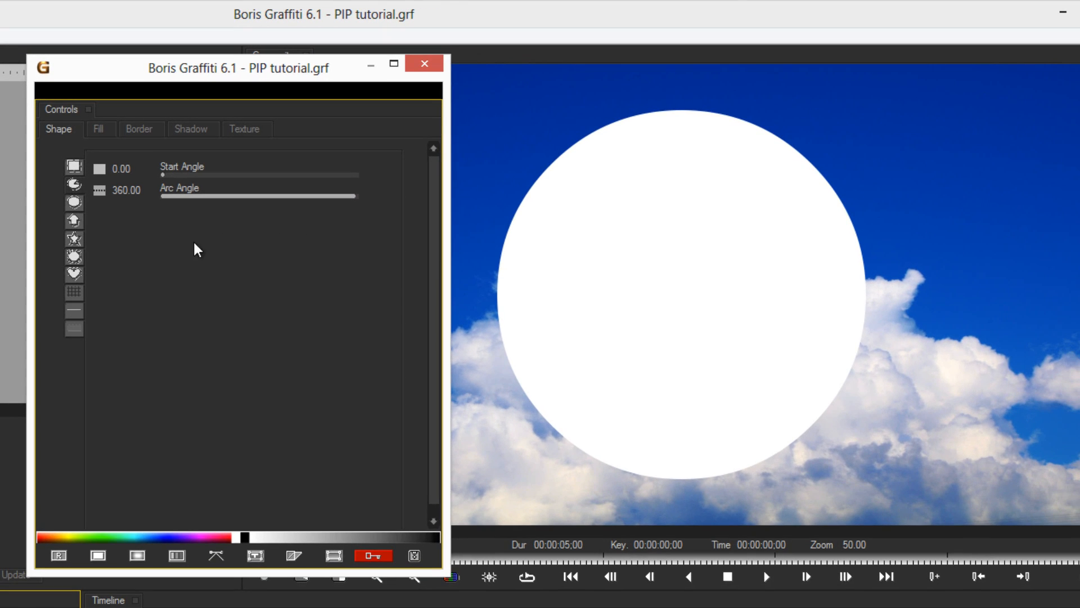
left_click(79, 204)
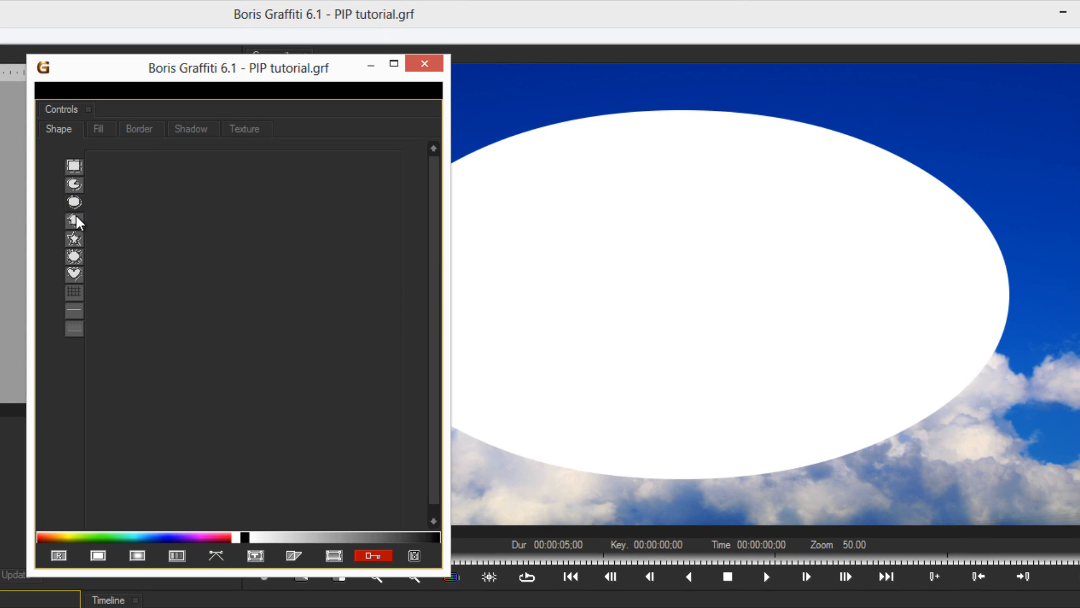
Change the shape to an arrow and set its arrow type to Down.
left_click(74, 220)
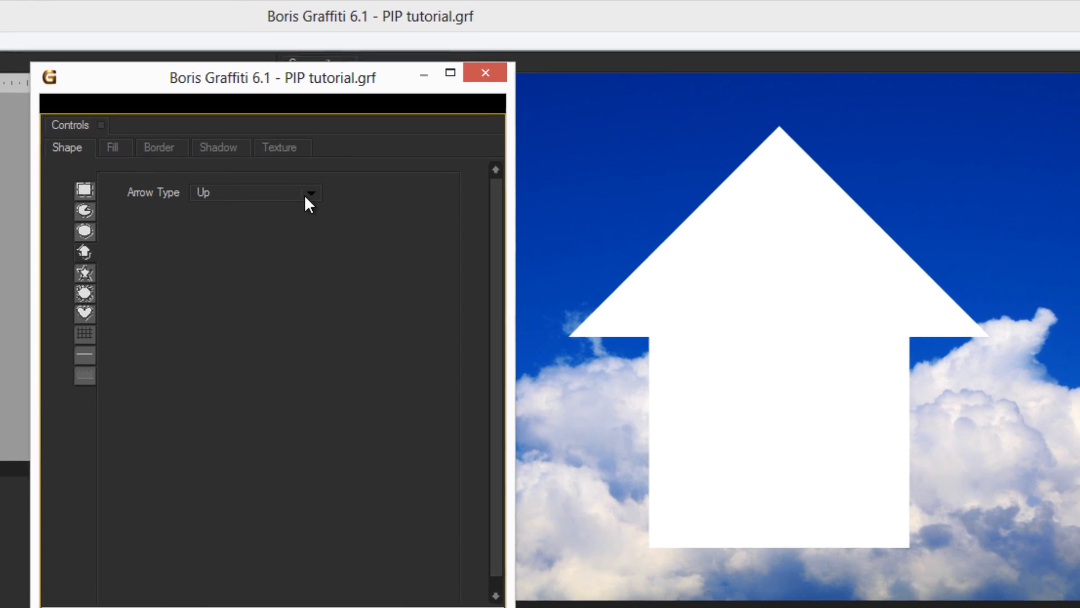
left_click(279, 174)
left_click(231, 199)
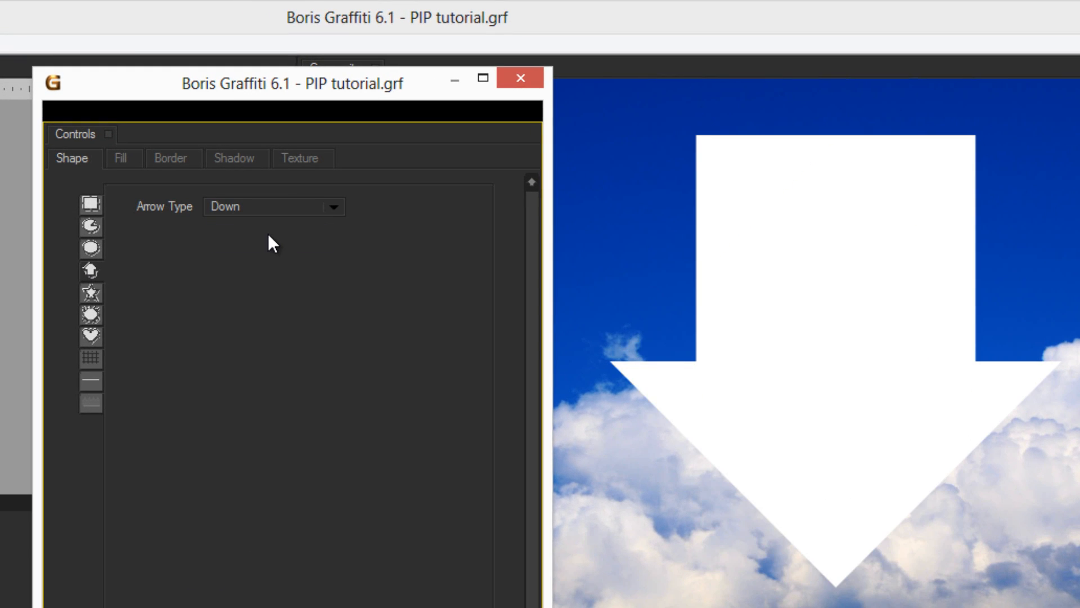
Change the shape to a star with 9 points and a length of about 96.43.
left_click(93, 290)
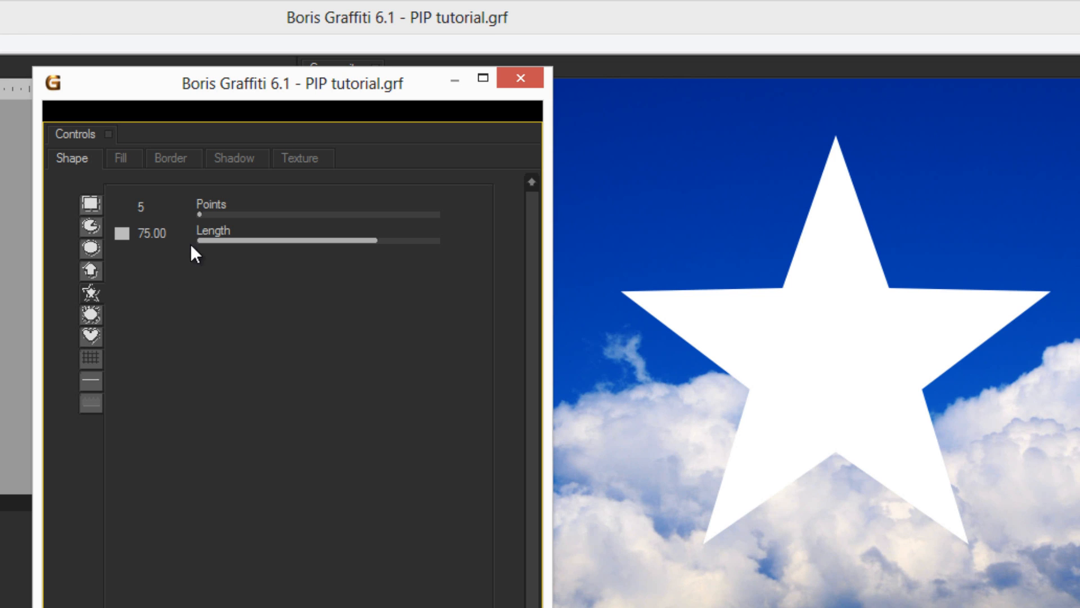
left_click_drag(217, 218, 429, 242)
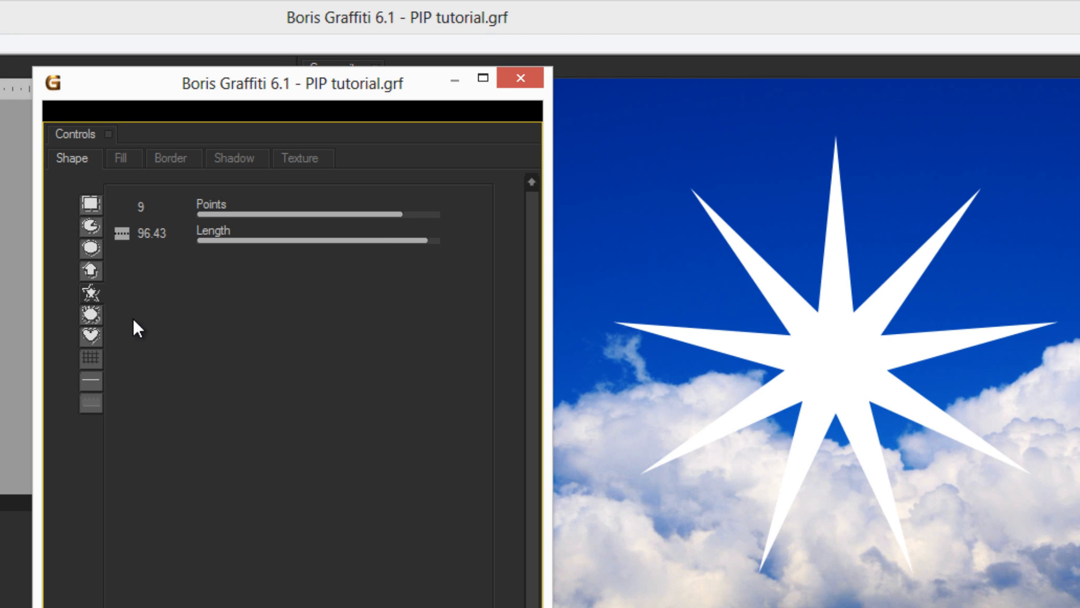
Change the shape to an oval burst with 29 points and a length of about 41.52.
left_click(92, 314)
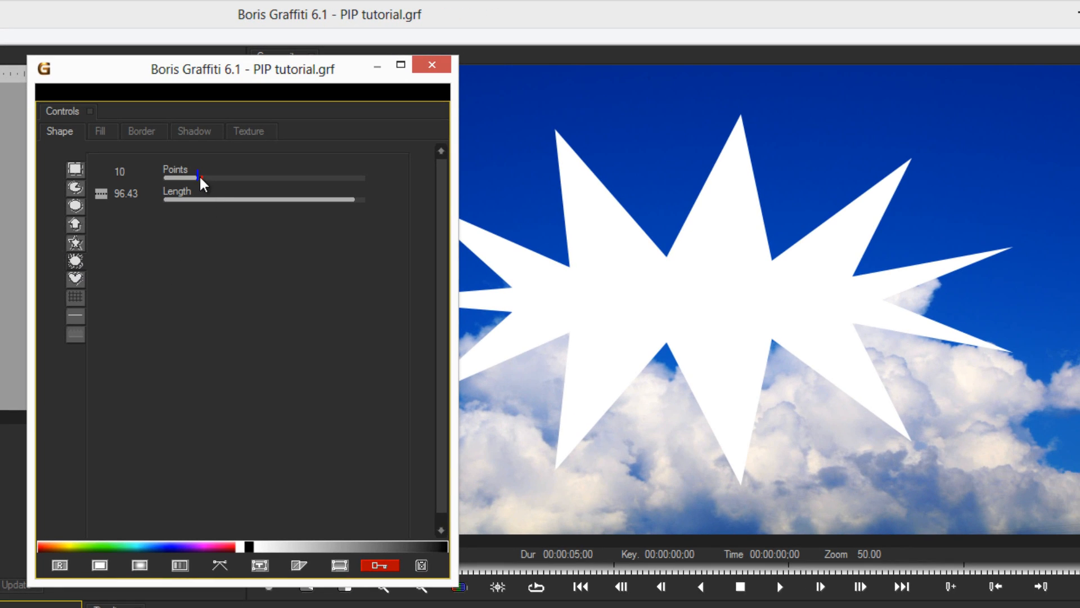
left_click_drag(203, 182, 275, 189)
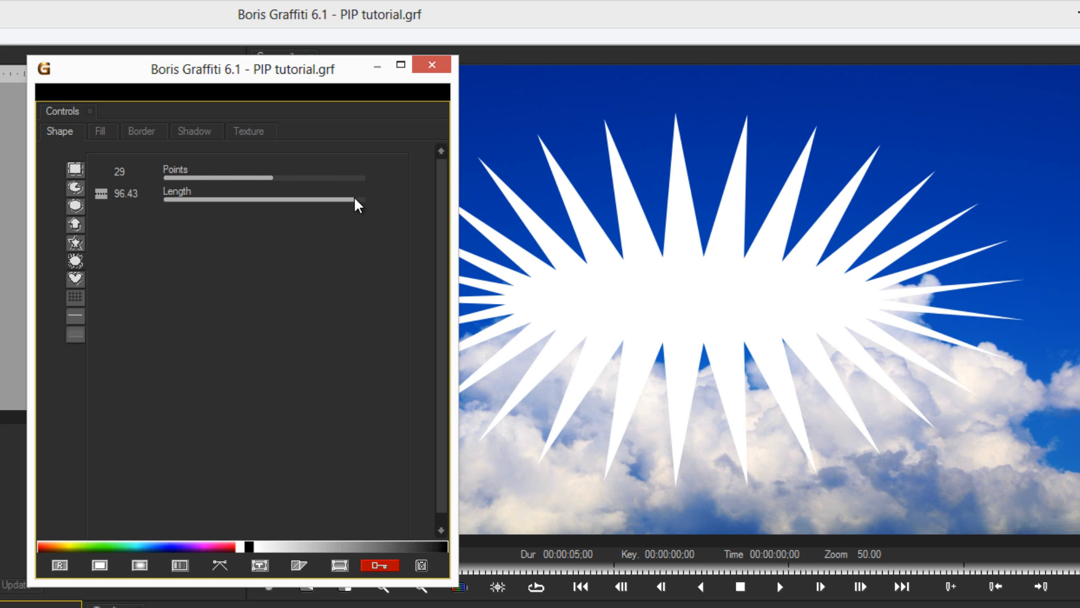
left_click_drag(356, 204, 246, 201)
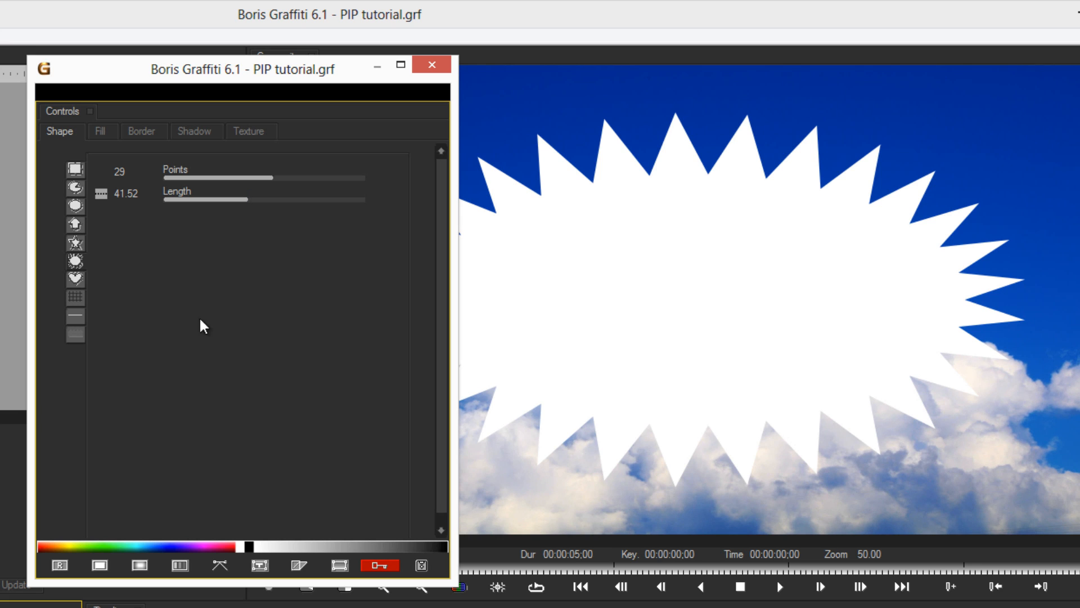
Try a heart shape with a roundness of about 45.98, then switch the shape back to the rectangle.
left_click(78, 279)
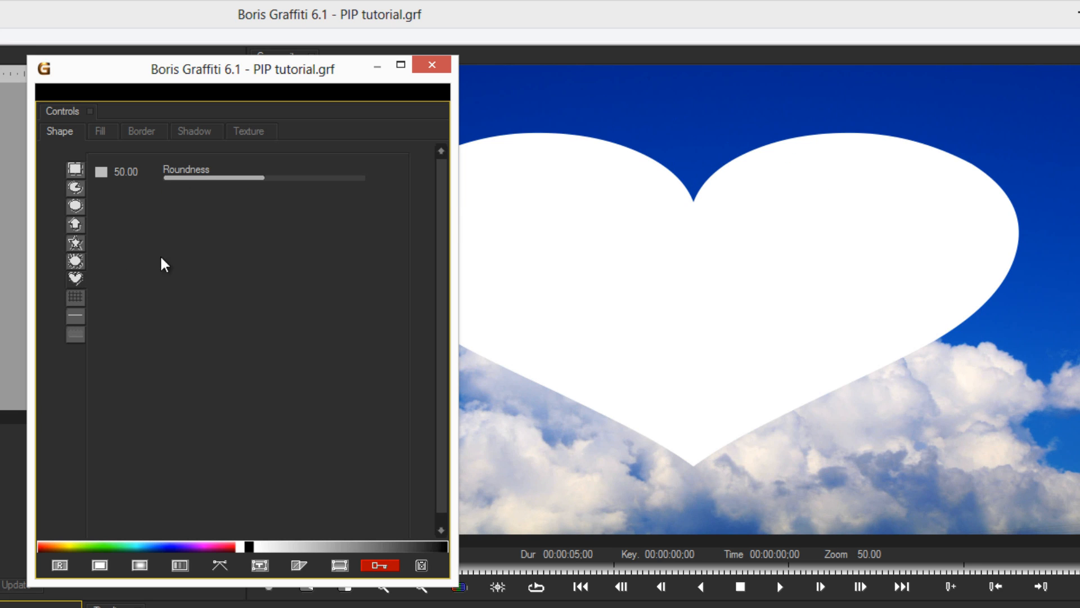
mouse_move(261, 179)
left_mouse_down()
mouse_move(192, 189)
mouse_move(366, 190)
mouse_move(258, 188)
left_mouse_up()
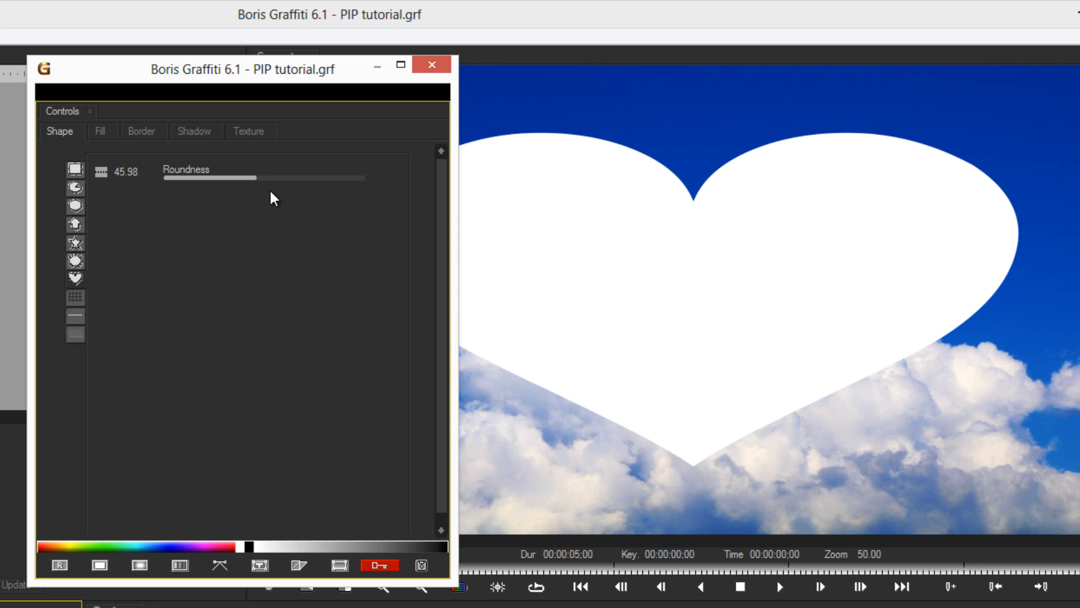
left_click(74, 171)
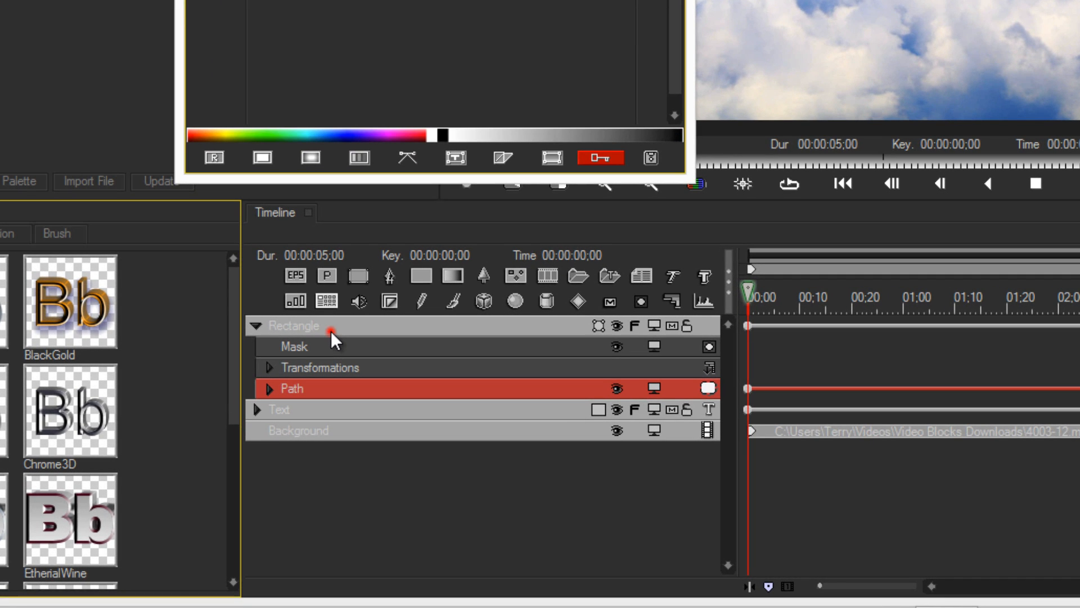
Scale the Rectangle track to about 88.39 on X and Y and move it to Position X 1140.
left_click(331, 331)
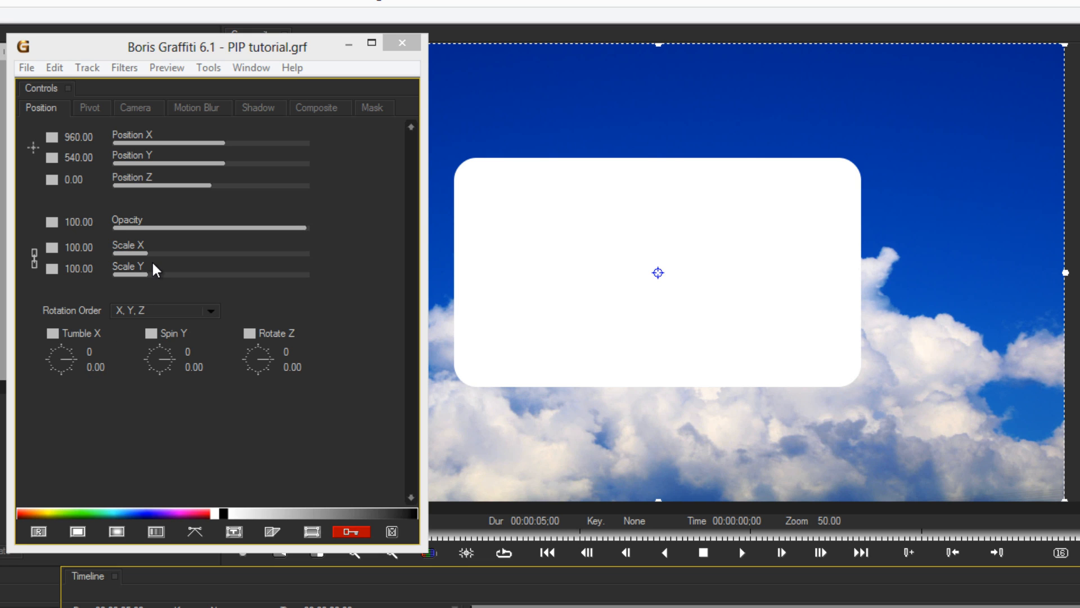
mouse_move(148, 253)
left_mouse_down()
mouse_move(177, 255)
mouse_move(148, 253)
left_mouse_up()
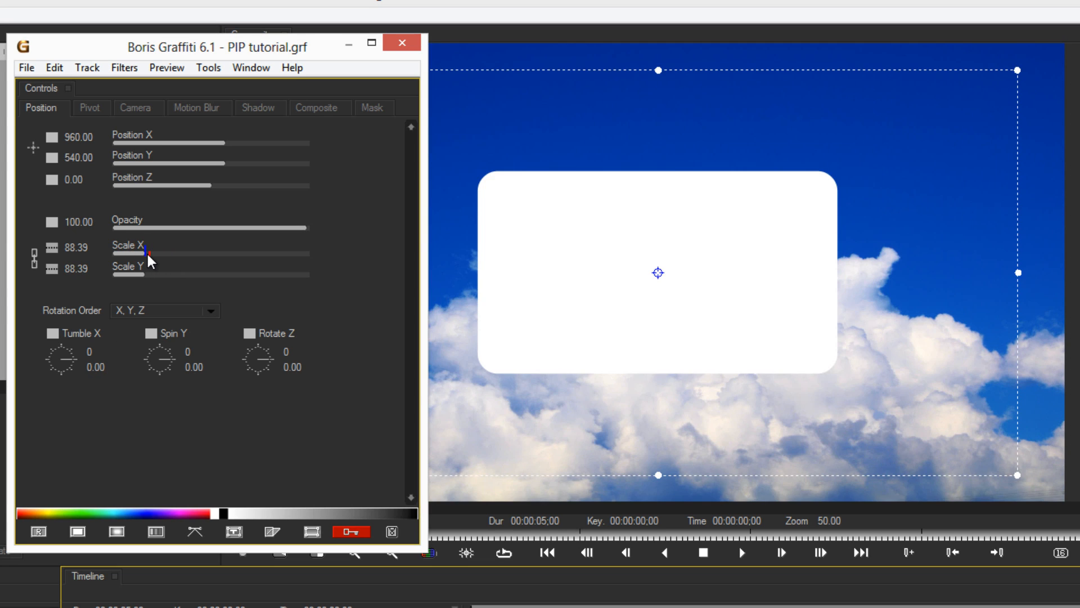
left_click(227, 142)
mouse_move(237, 149)
left_mouse_down()
mouse_move(258, 145)
mouse_move(230, 157)
left_mouse_up()
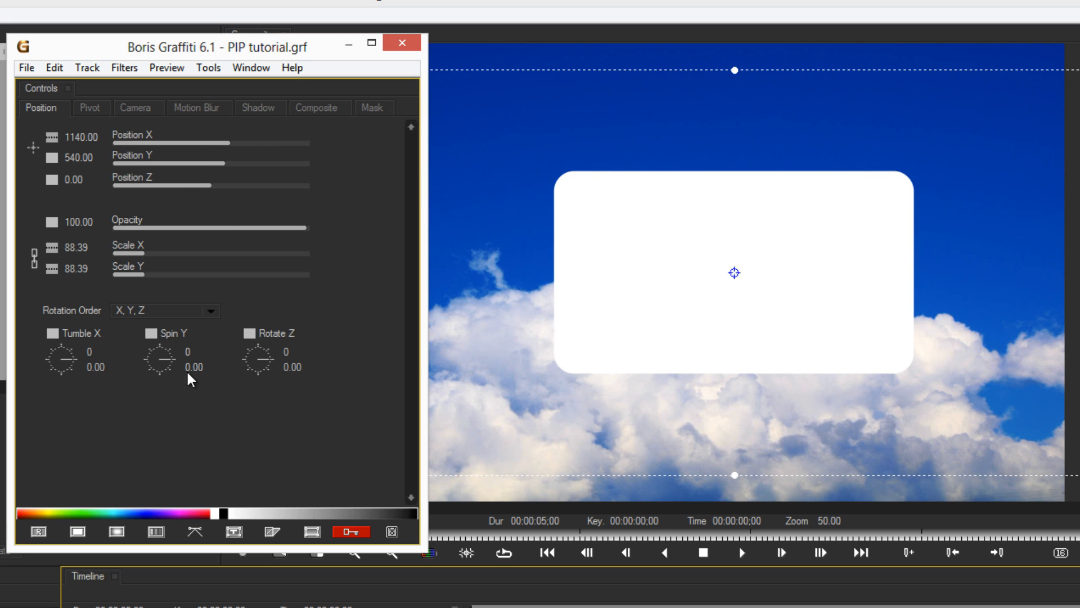
Rotate the Rectangle track to Spin Y 33.12 and Tumble X -27.35, then reset its position settings.
mouse_move(191, 368)
left_mouse_down()
mouse_move(210, 365)
mouse_move(183, 374)
left_mouse_up()
left_click_drag(104, 367, 93, 376)
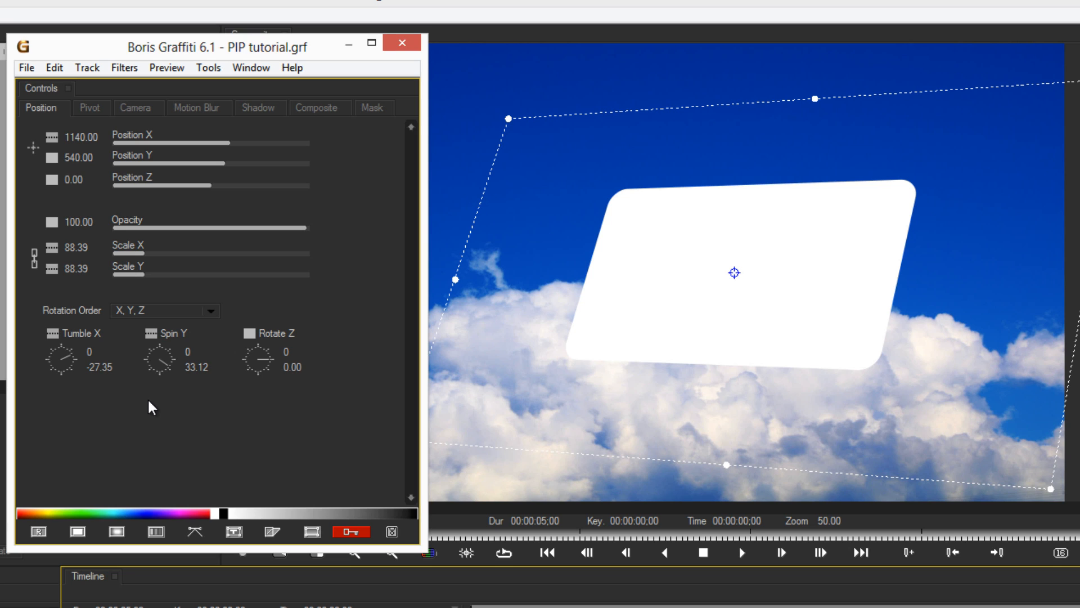
left_click(38, 531)
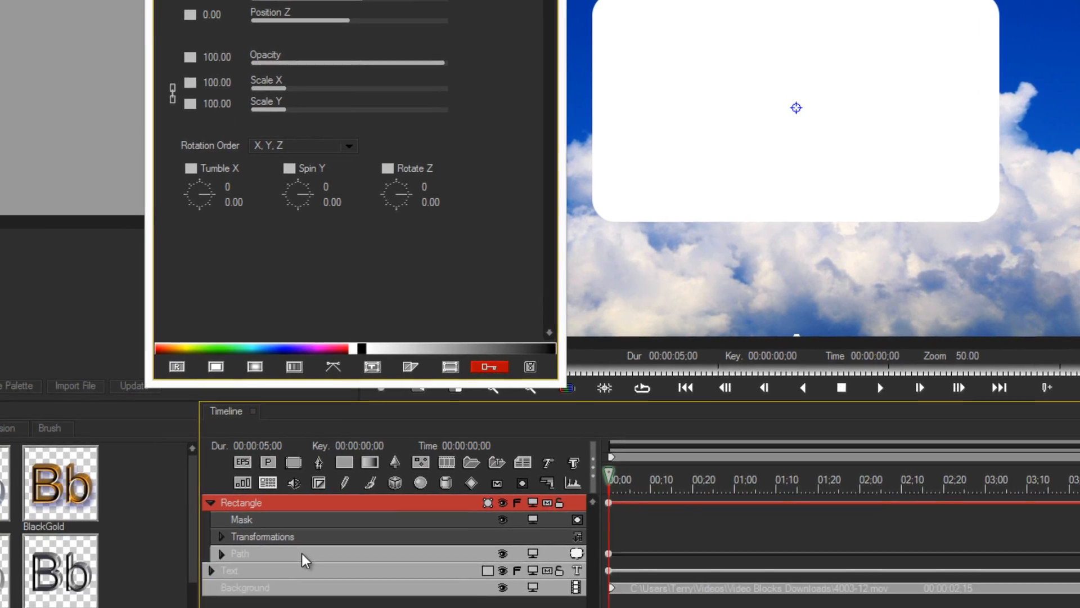
On the Path track, set the rectangle's Left edge to about 28.57 and Top to about 38.39, then reset the shape.
left_click(394, 443)
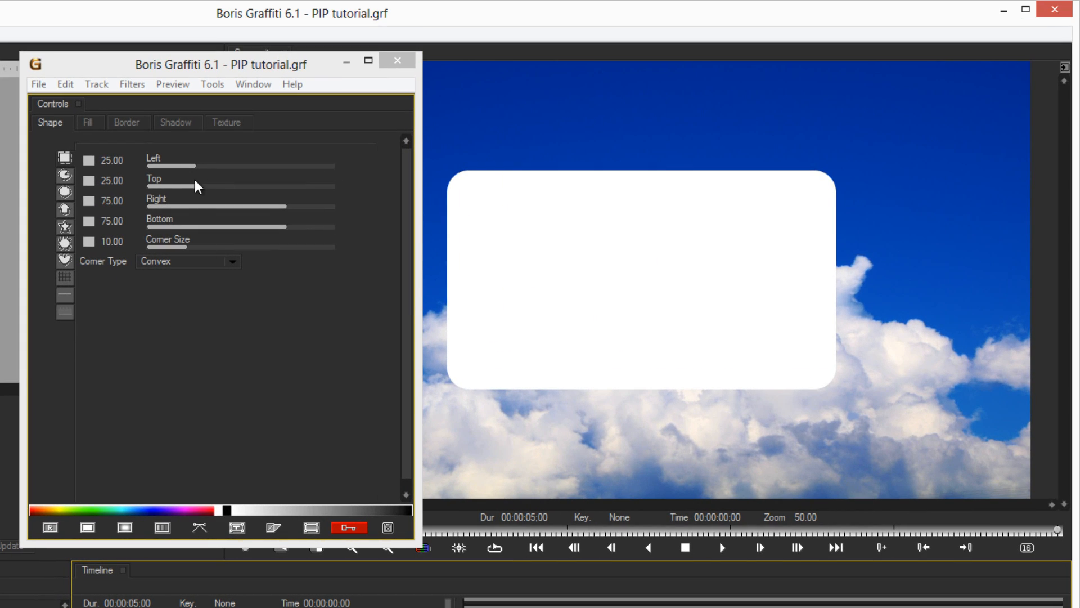
left_click_drag(194, 166, 222, 203)
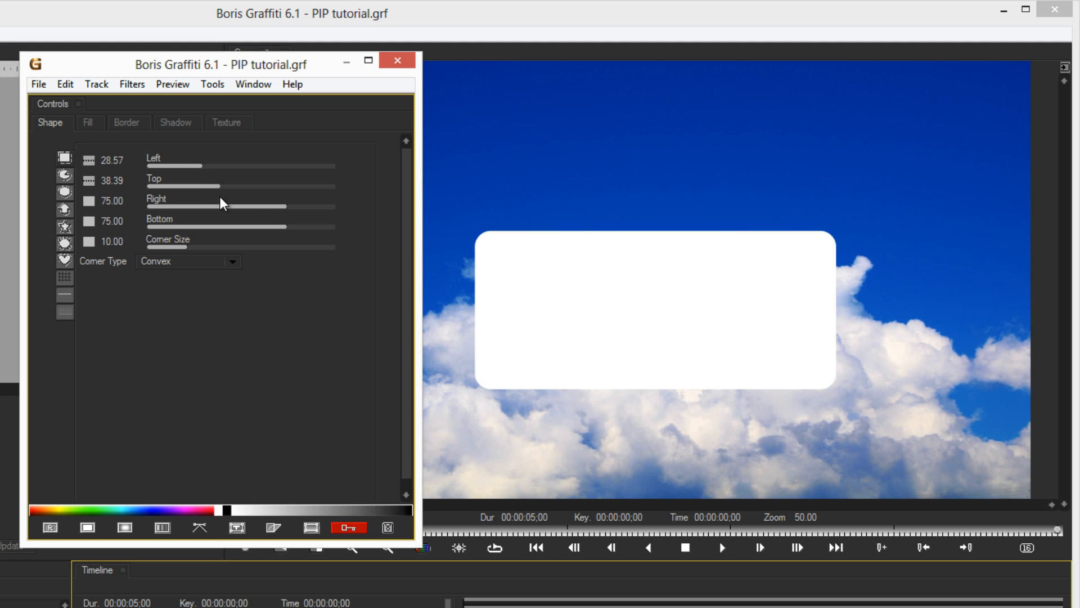
left_click(58, 526)
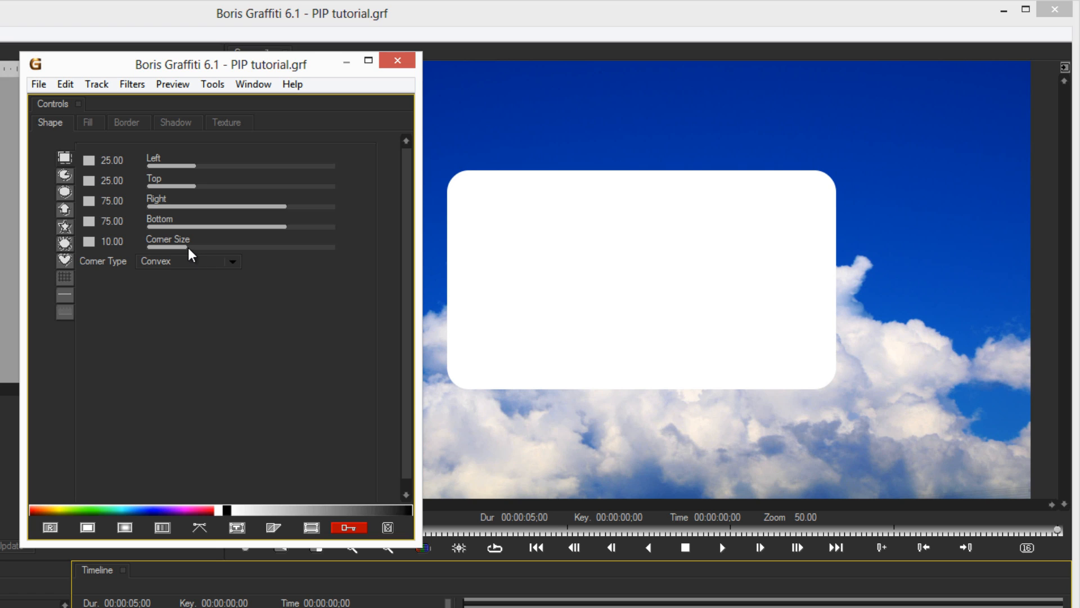
Raise the rectangle's corner size to about 47.77, make the corners Concave and reduce their size to about 20.09.
left_click_drag(189, 248, 328, 253)
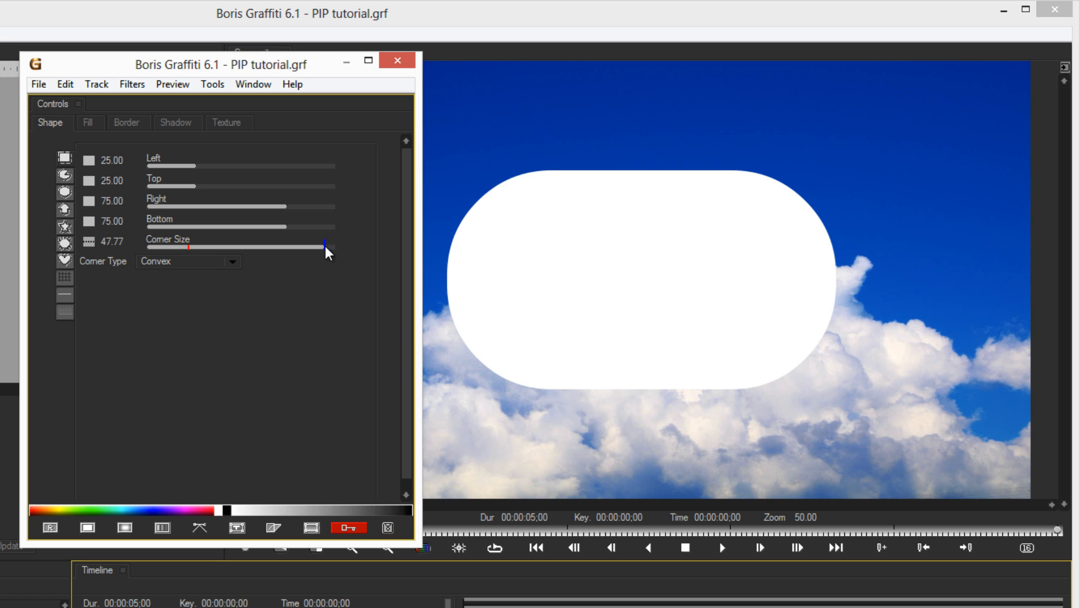
left_click(235, 263)
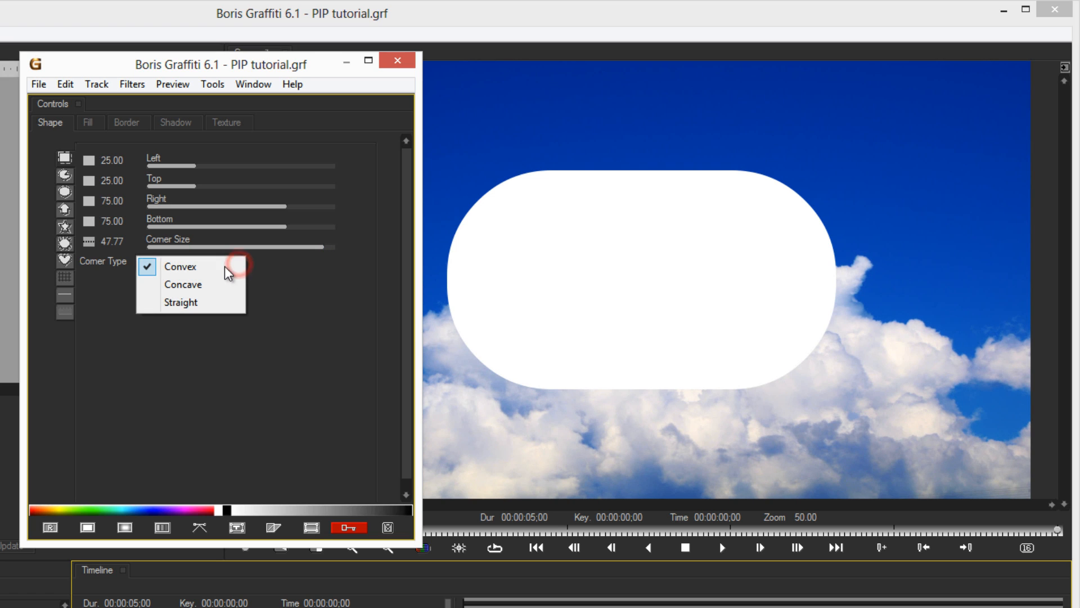
left_click(197, 285)
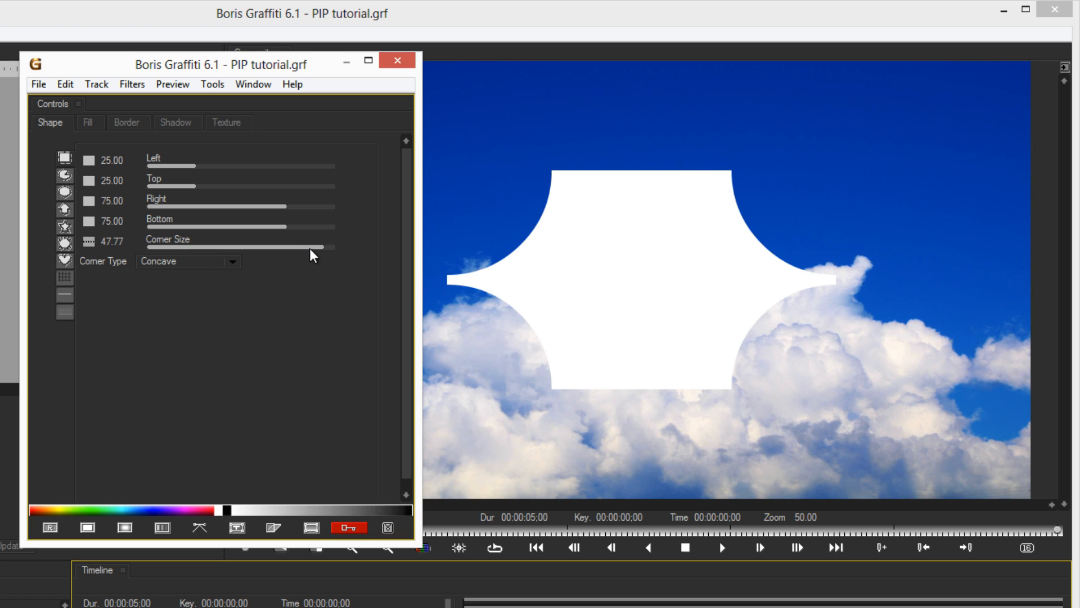
left_click_drag(324, 248, 227, 253)
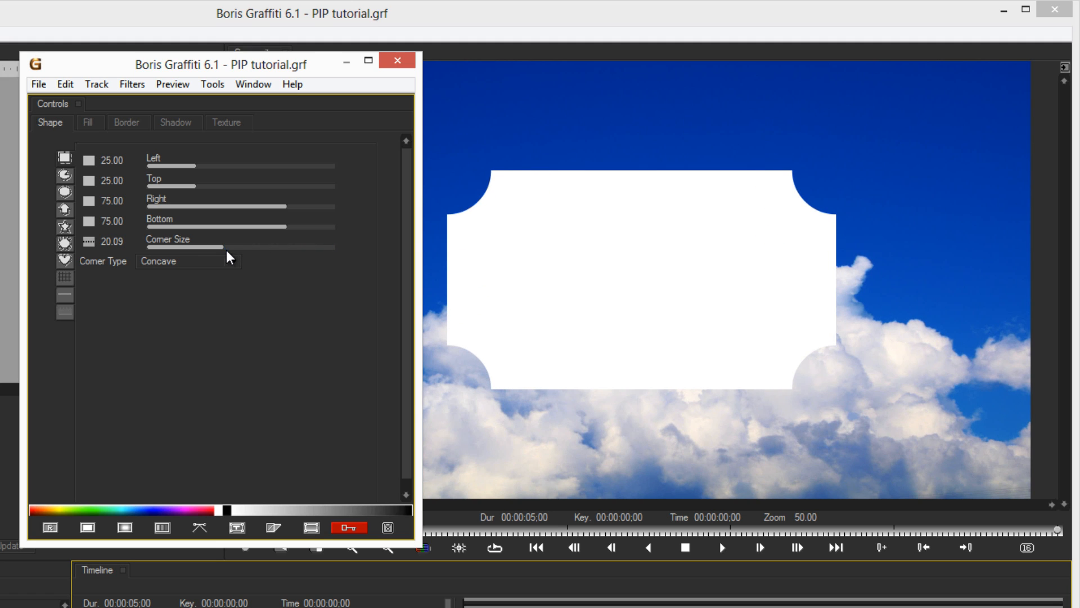
Set the rectangle's corner type to Straight and its corner size to 0.
left_click(234, 264)
left_click(193, 302)
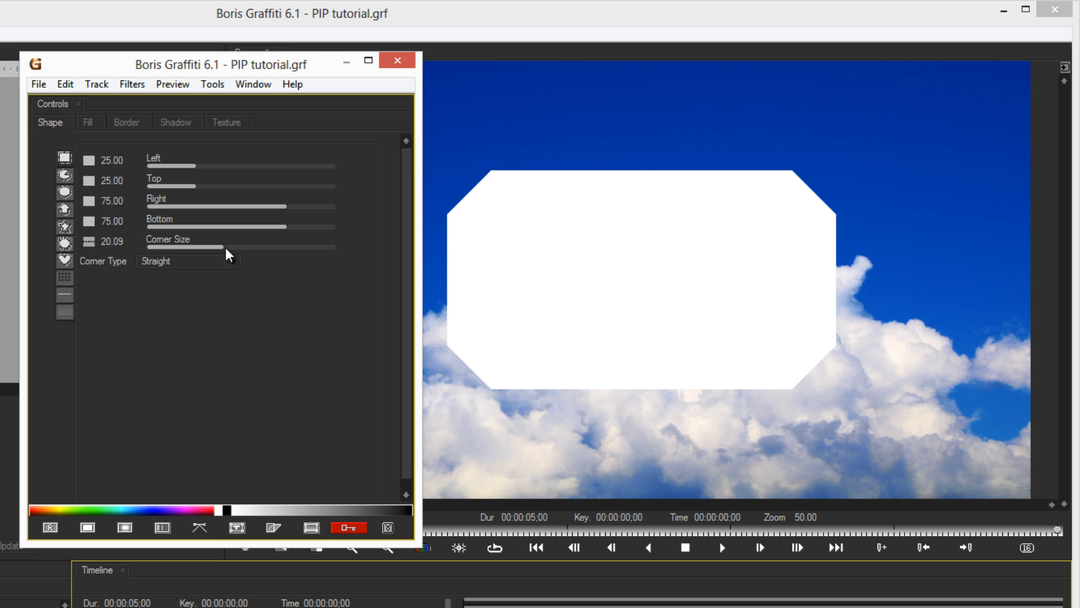
left_click_drag(227, 253, 148, 253)
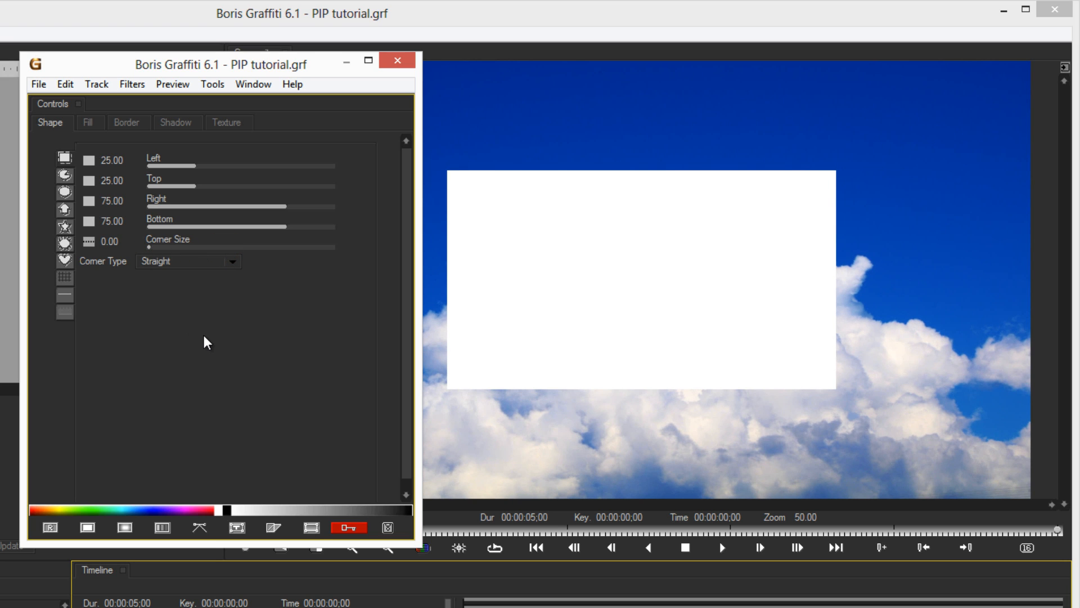
Return the rectangle's corner type to Convex and reset its shape settings to their defaults.
left_click(234, 262)
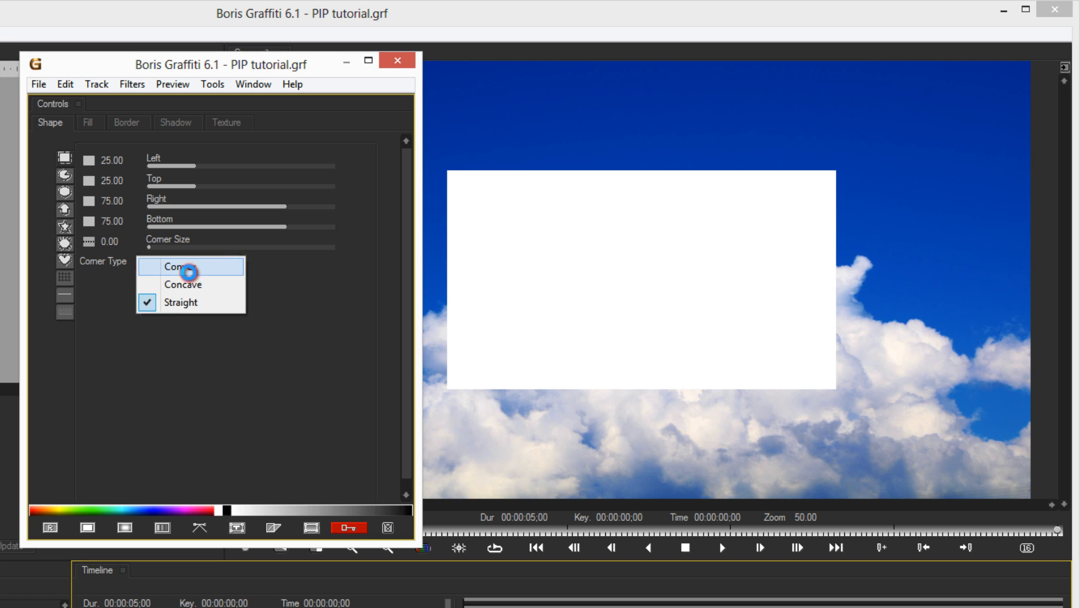
left_click(189, 268)
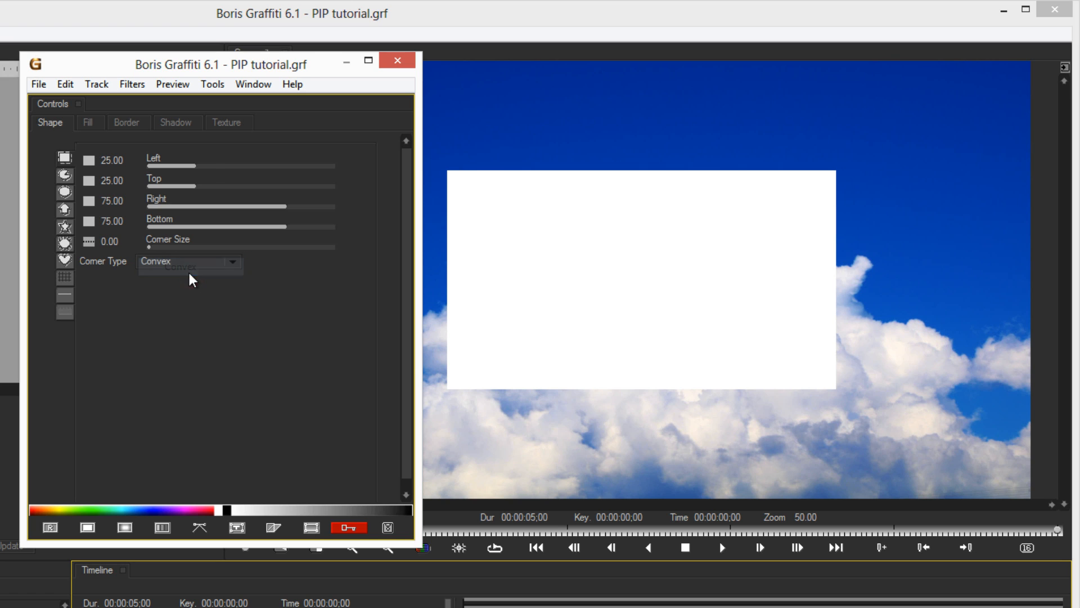
left_click(47, 528)
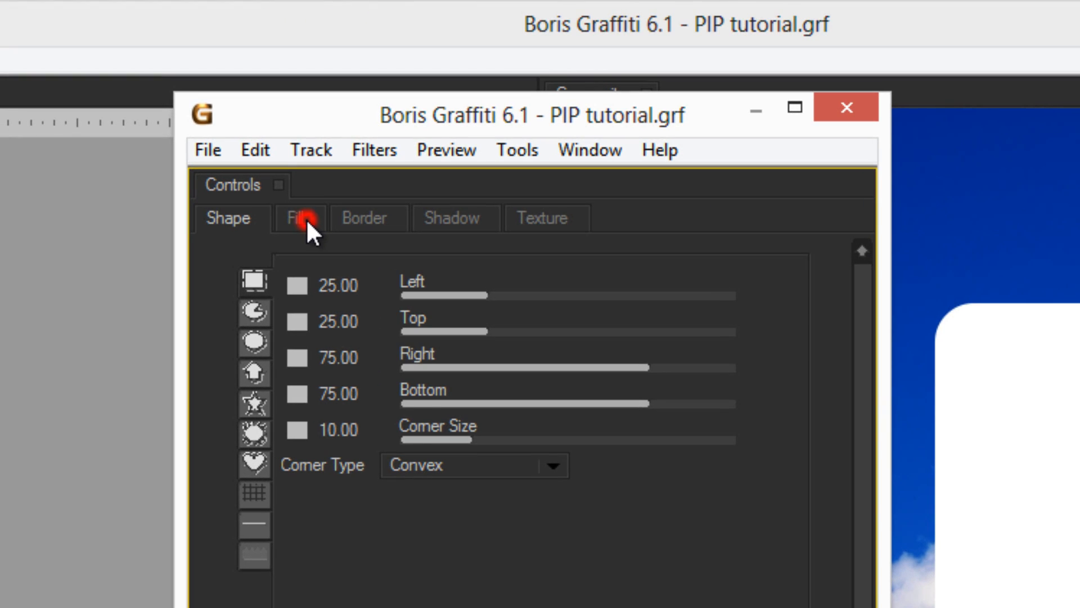
Turn the rectangle's fill off and back on, and try out its fill opacity, leaving it solid white.
left_click(298, 218)
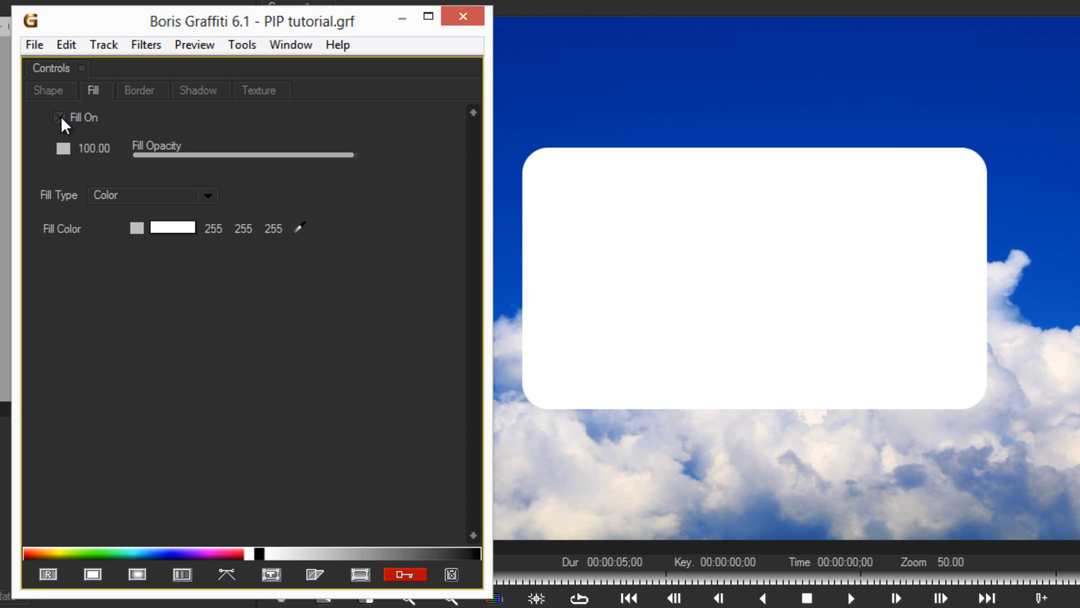
left_click(60, 118)
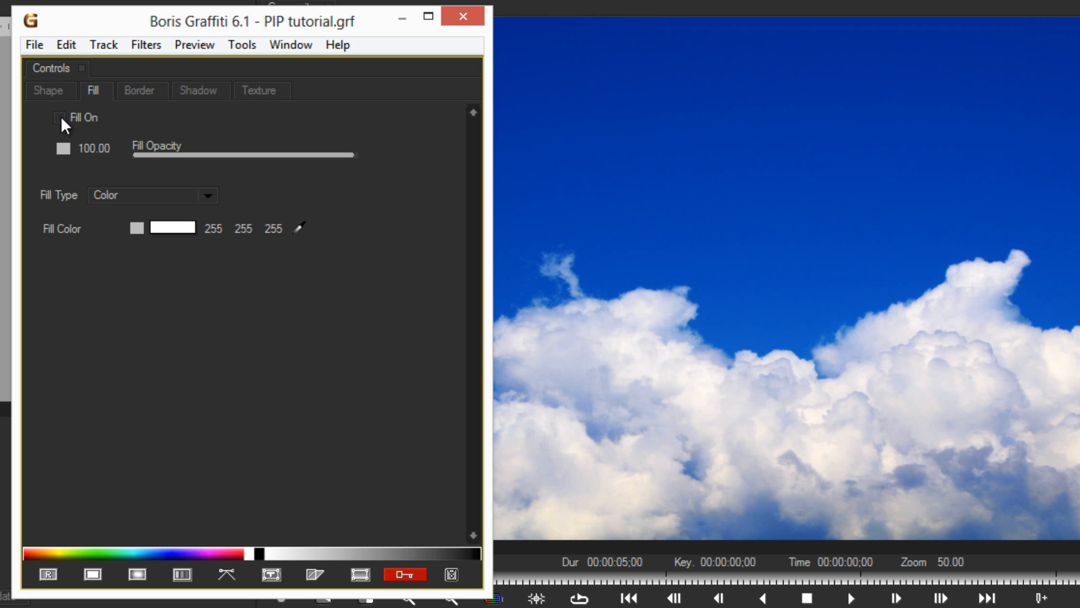
left_click(60, 117)
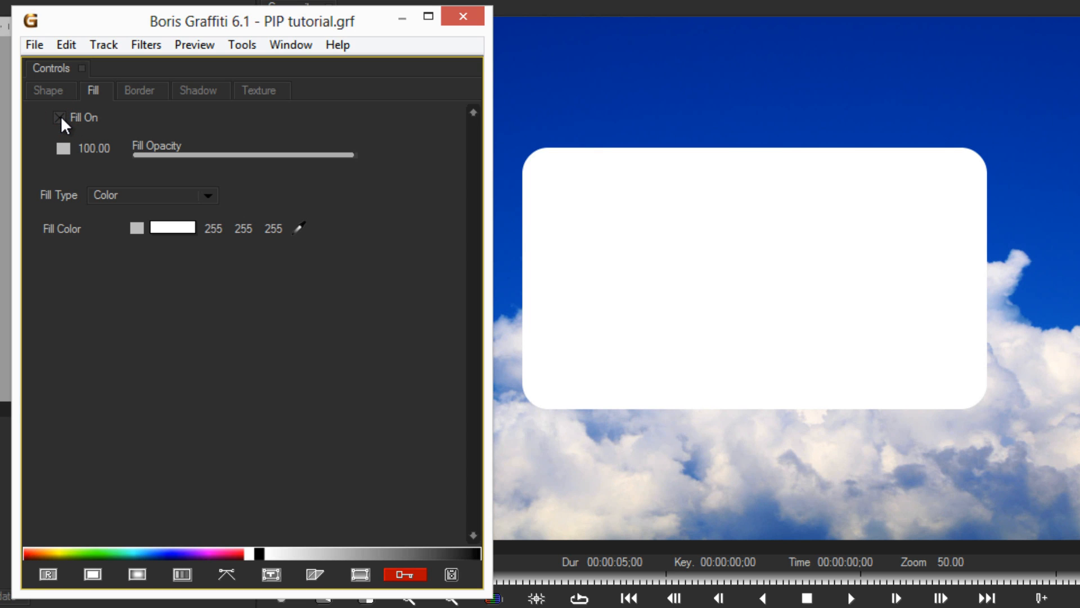
mouse_move(352, 154)
left_mouse_down()
mouse_move(207, 153)
mouse_move(361, 161)
left_mouse_up()
Enable the first border on the rectangle with the default Plain edge style.
left_click(147, 89)
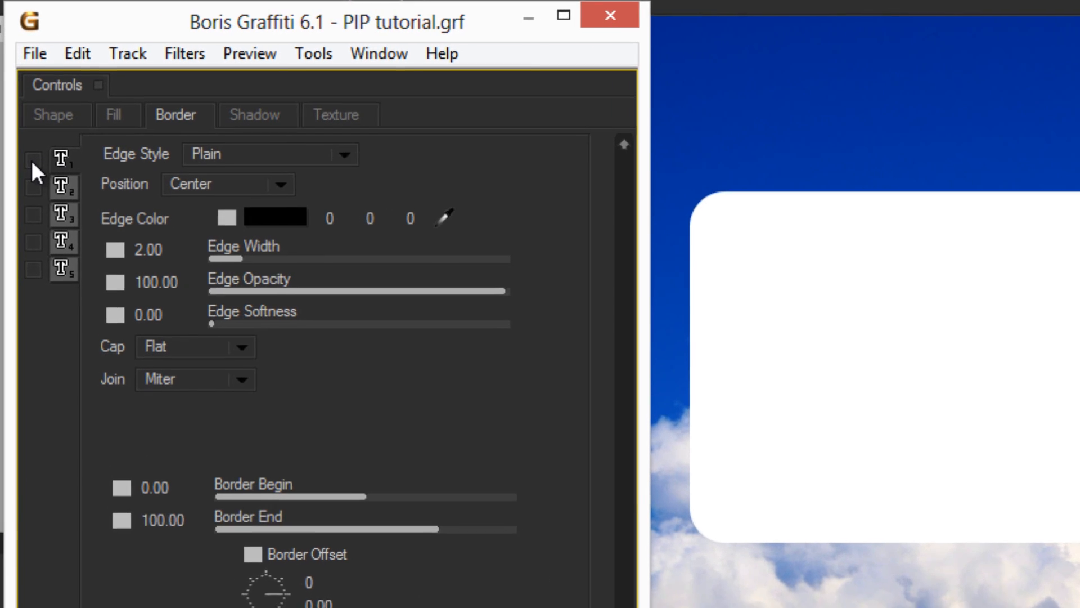
left_click(32, 164)
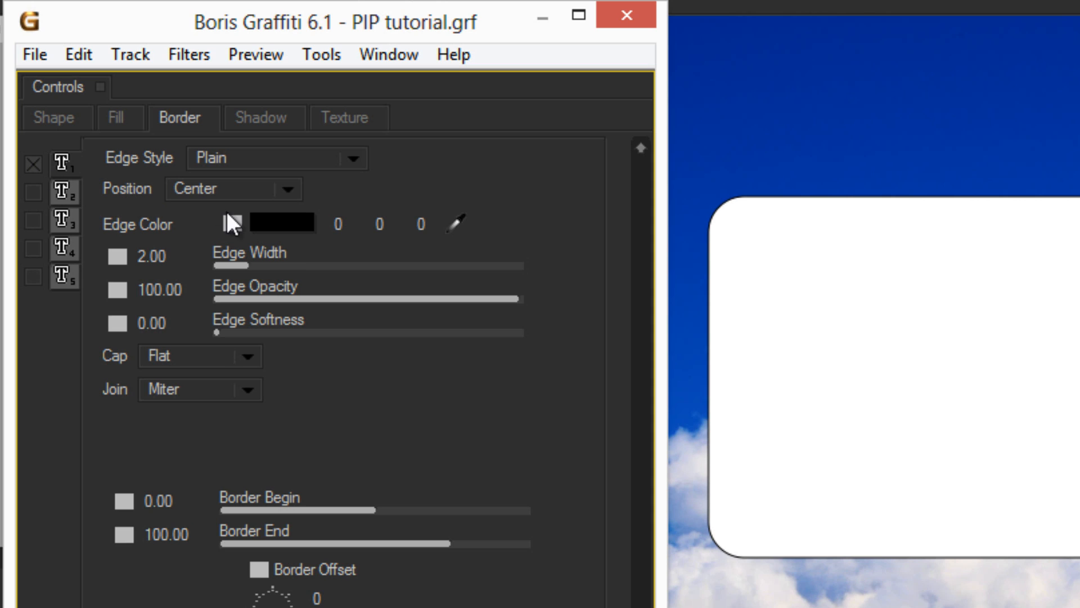
Widen the rectangle's first border to an edge width of 100 and lower its edge opacity to about 51.
left_click_drag(247, 262, 527, 262)
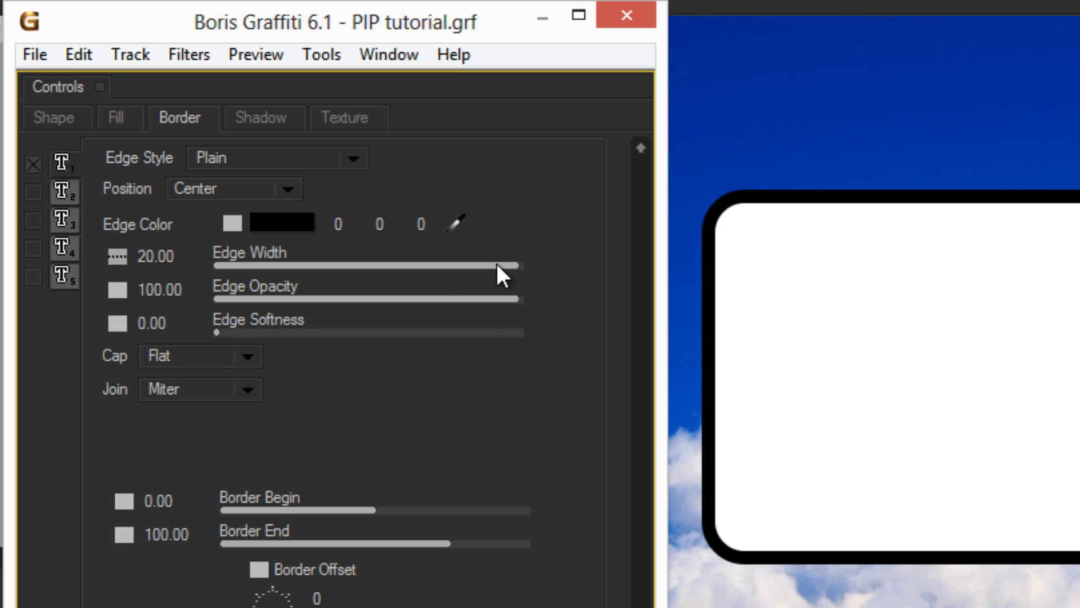
left_click_drag(513, 262, 525, 261)
left_click_drag(150, 257, 799, 276)
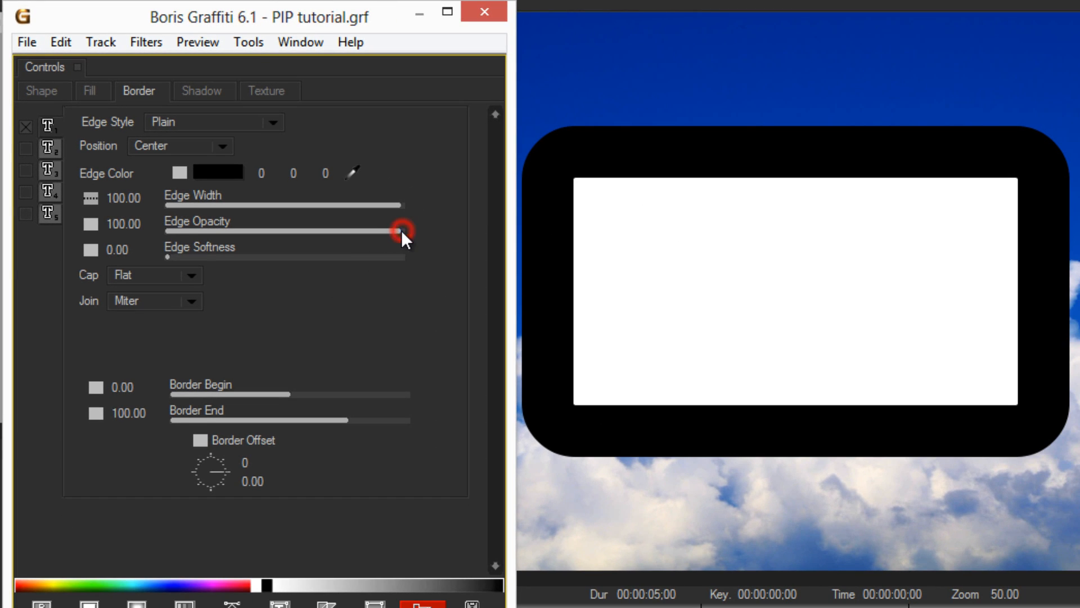
left_click_drag(401, 231, 288, 242)
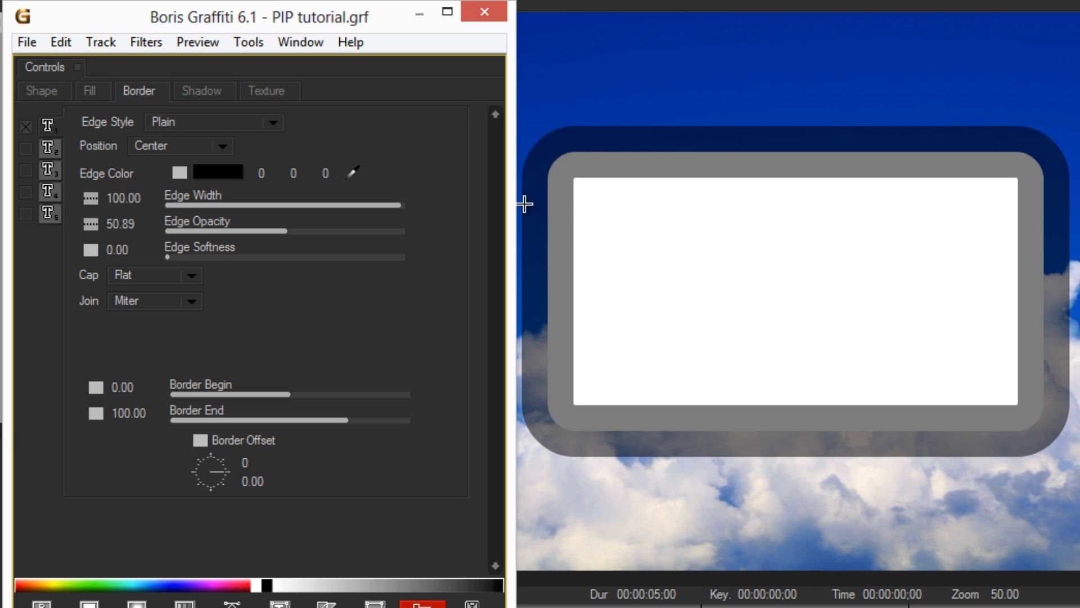
Try the Inside and Outside positions for the first border, and return it to Center.
left_click(227, 146)
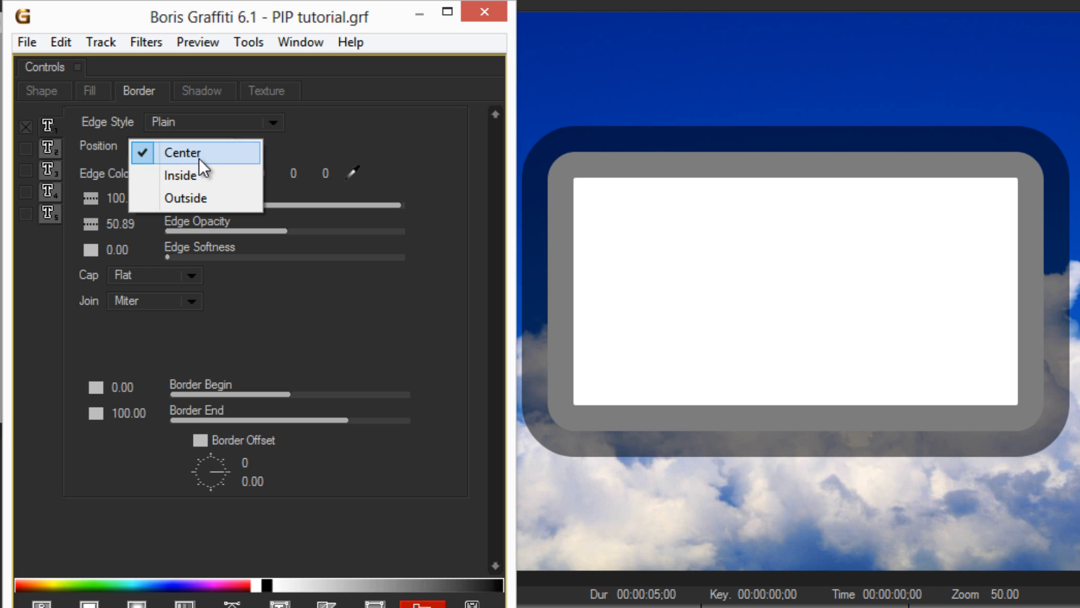
left_click(196, 177)
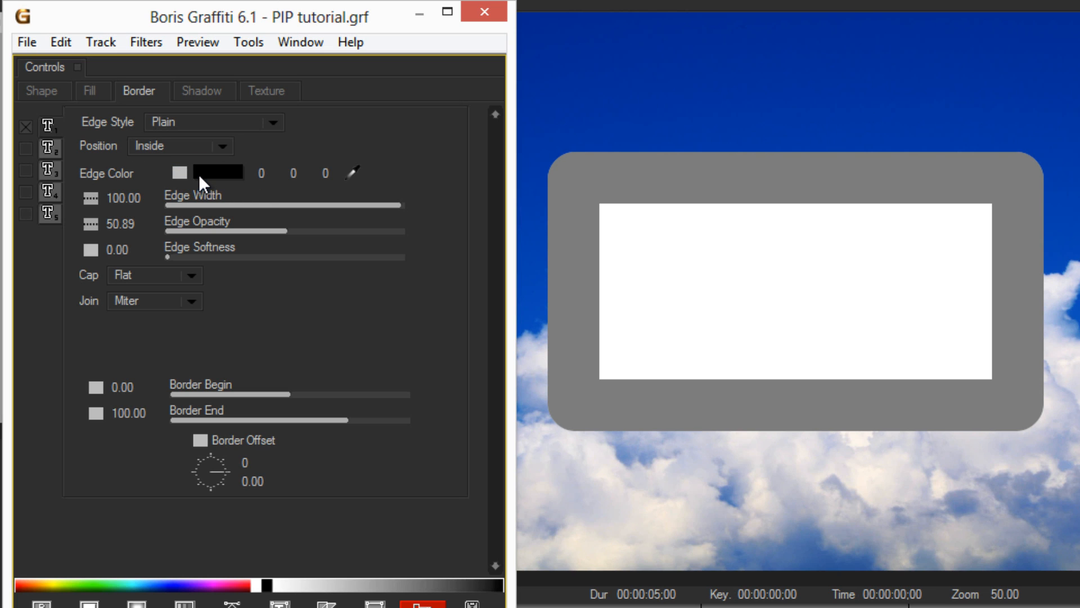
left_click(223, 147)
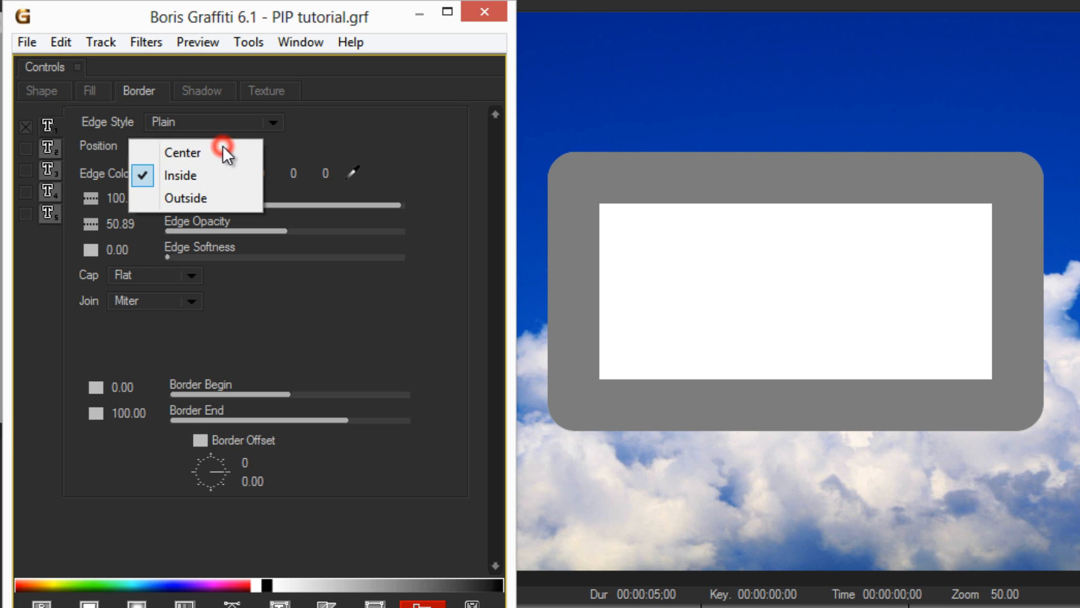
left_click(206, 197)
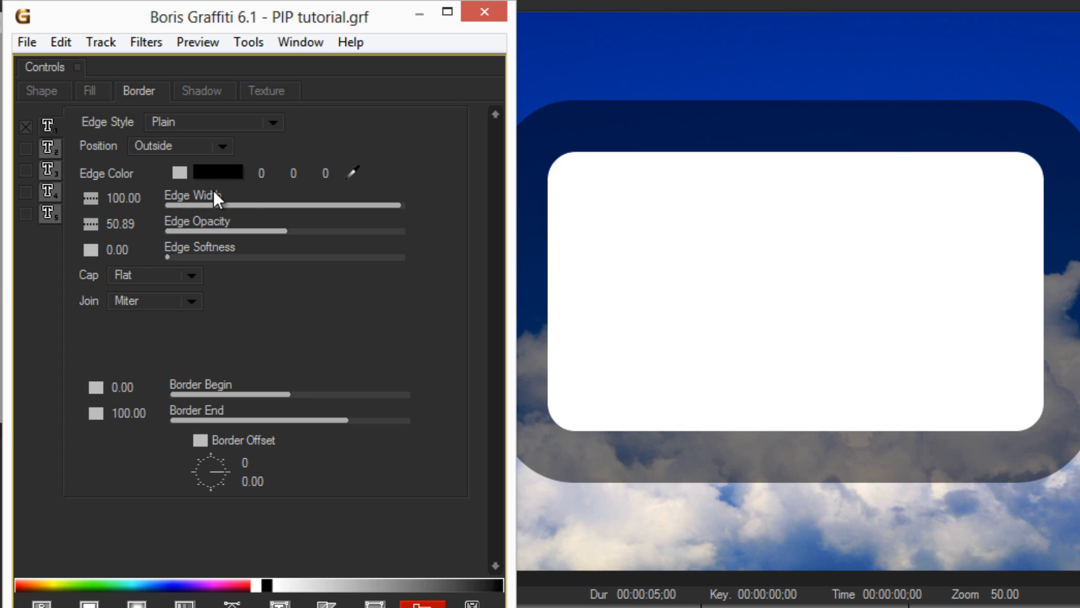
left_click(227, 146)
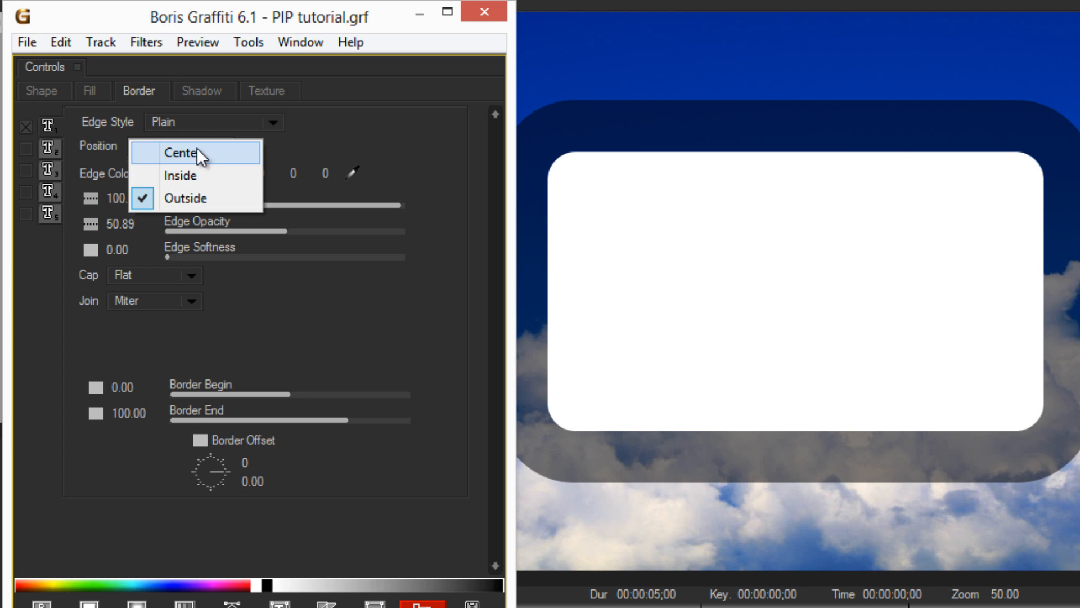
left_click(194, 153)
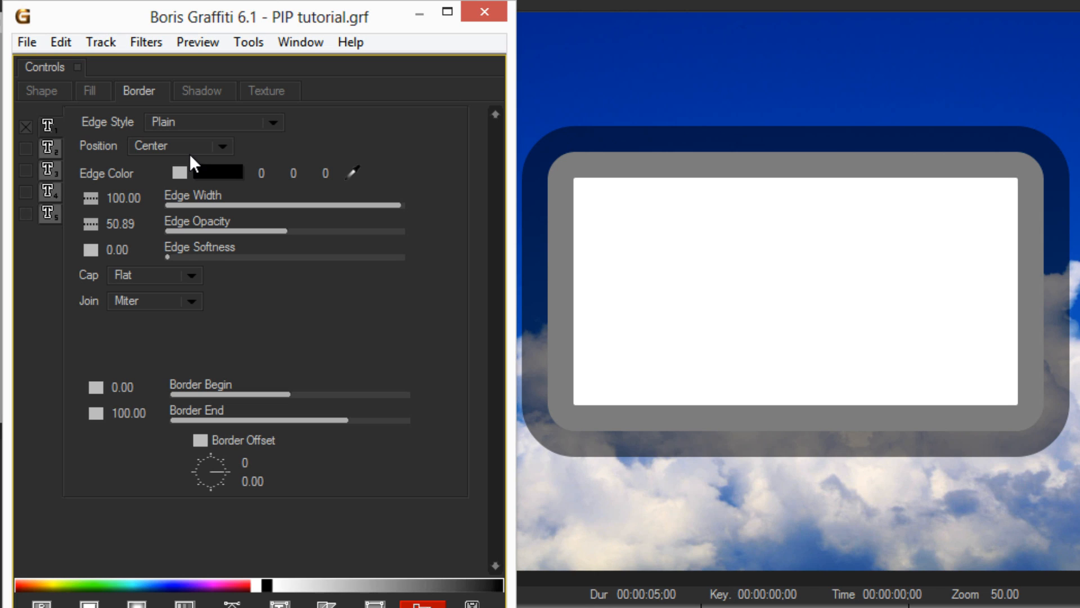
Try the Bevel edge style, switch to Radial with a radial fade of 3.54, and turn the first border off.
left_click(278, 121)
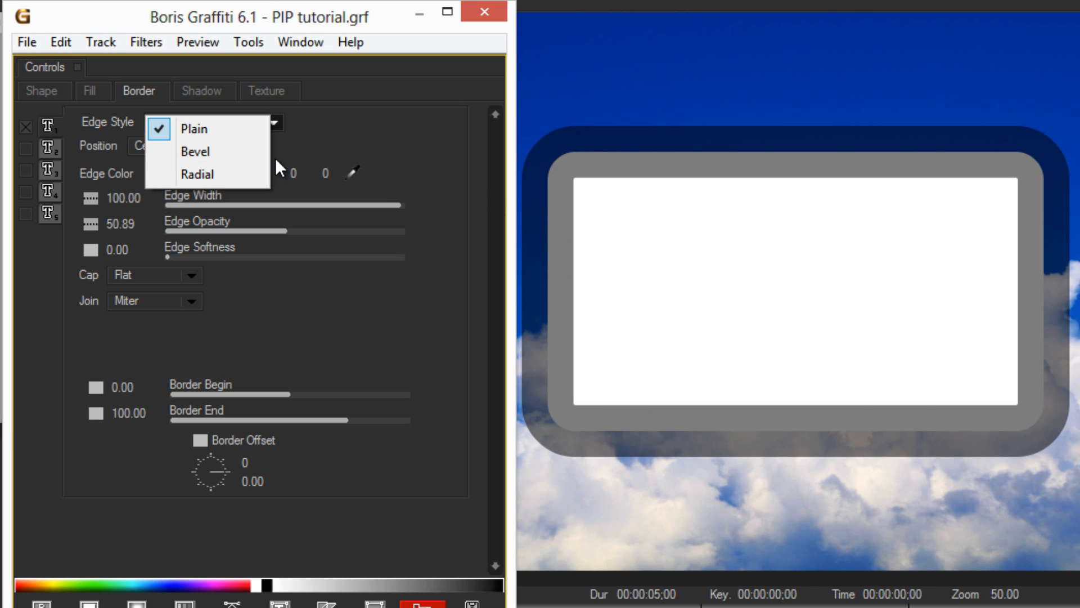
left_click(193, 154)
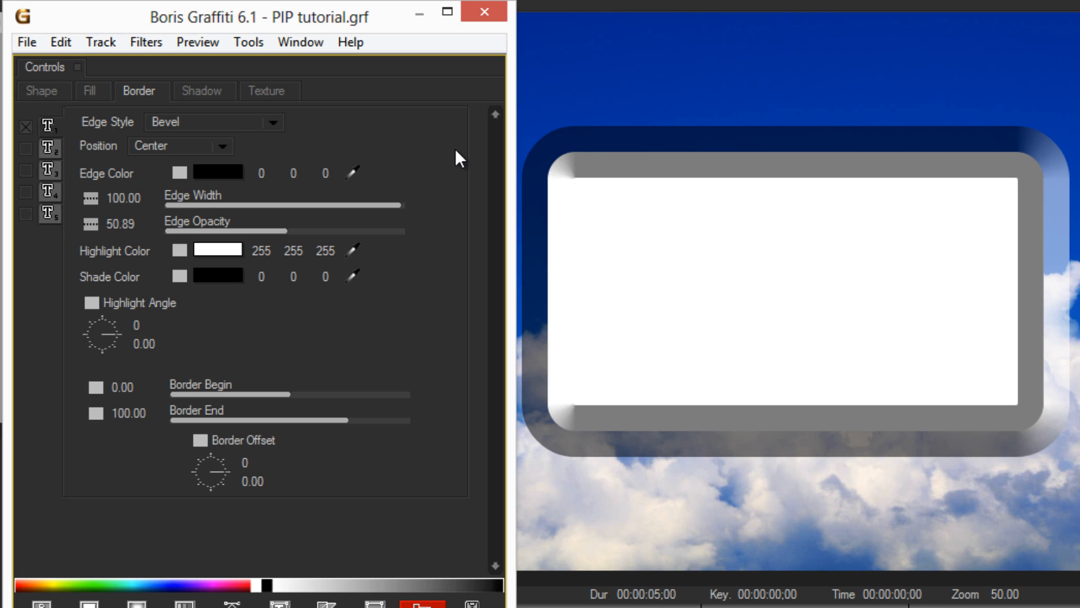
left_click(278, 122)
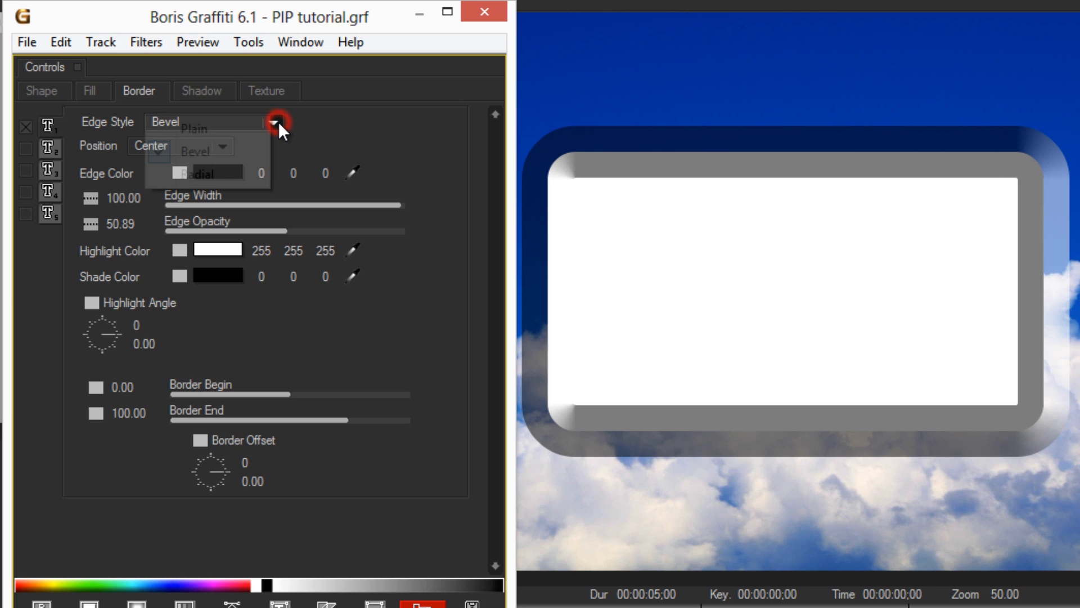
left_click(224, 171)
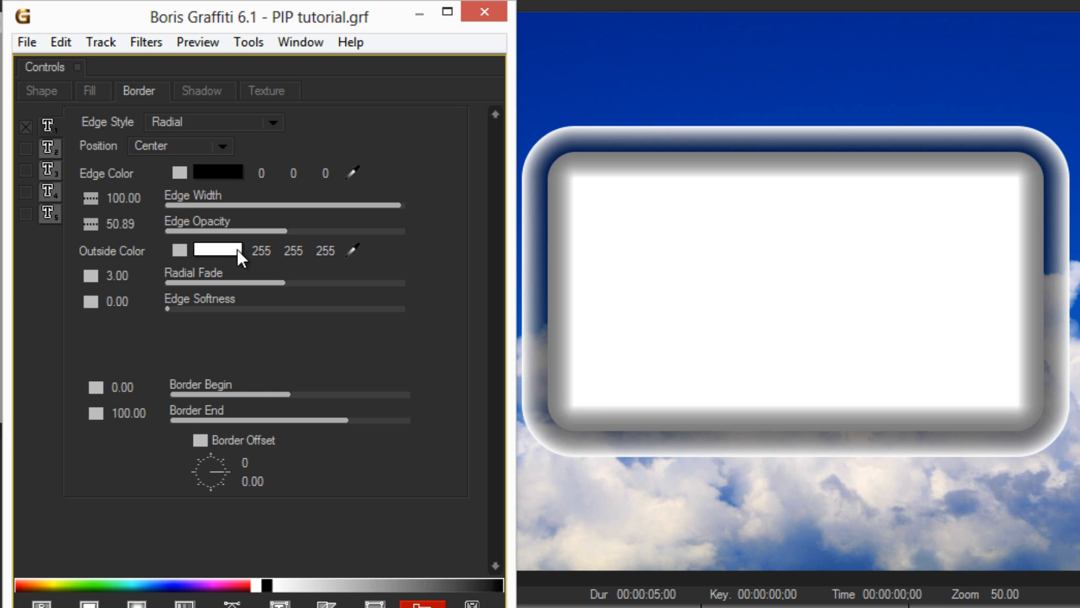
left_click_drag(280, 284, 309, 287)
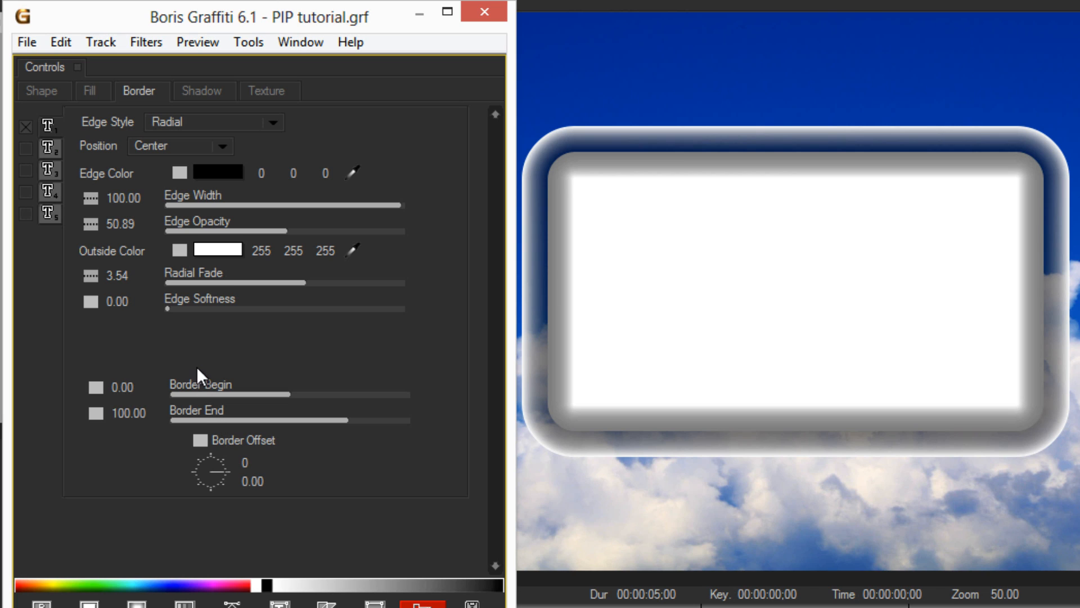
left_click(26, 127)
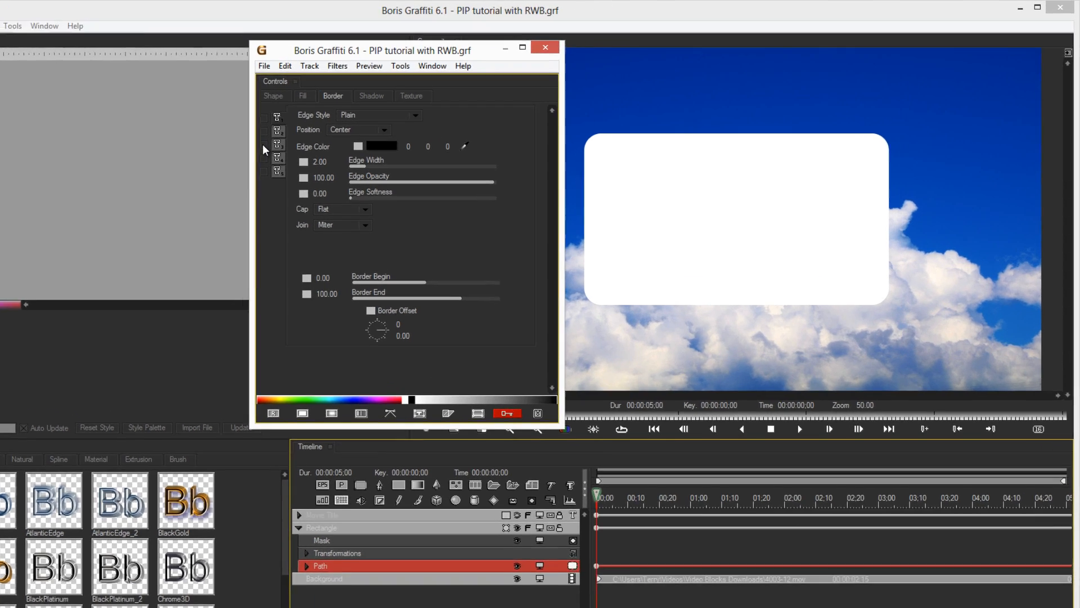
Turn on the rectangle's third, fourth and fifth borders one after another, and turn them all off again.
left_click(356, 128)
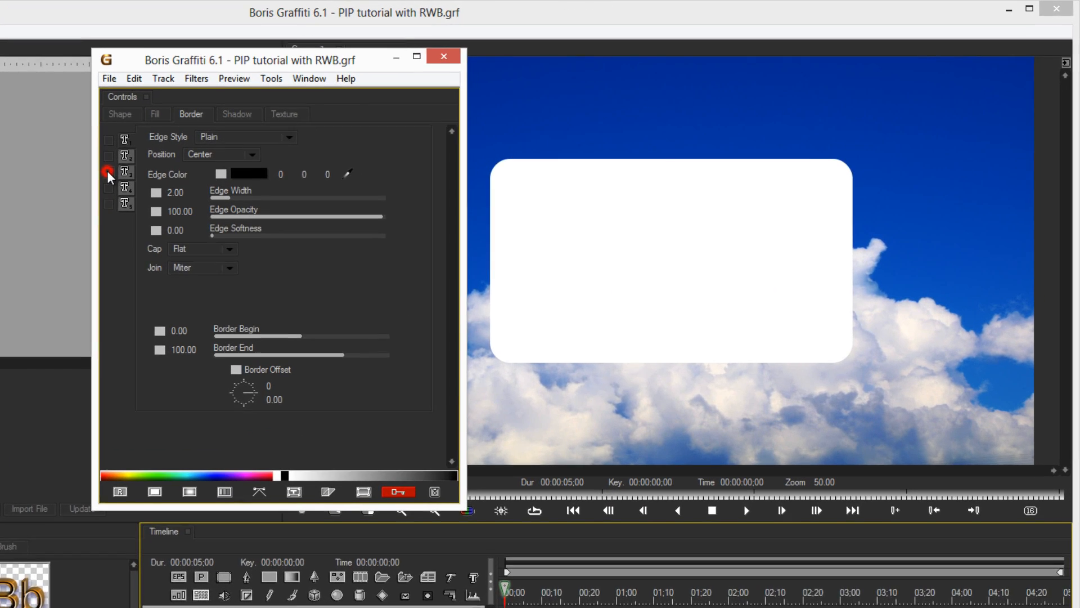
left_click(108, 187)
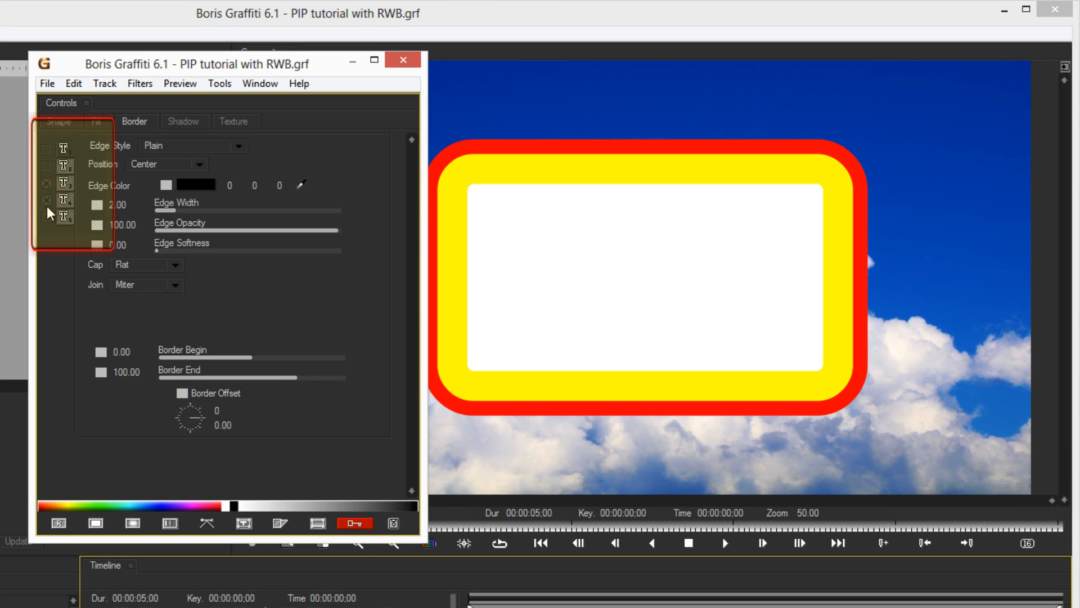
left_click(47, 216)
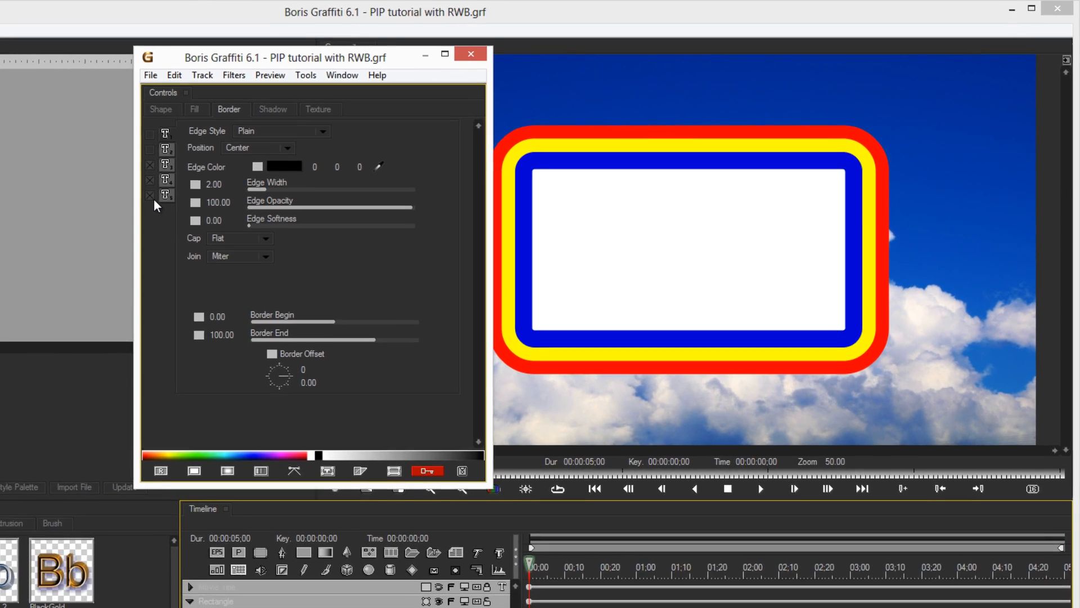
left_click(150, 195)
left_click(150, 180)
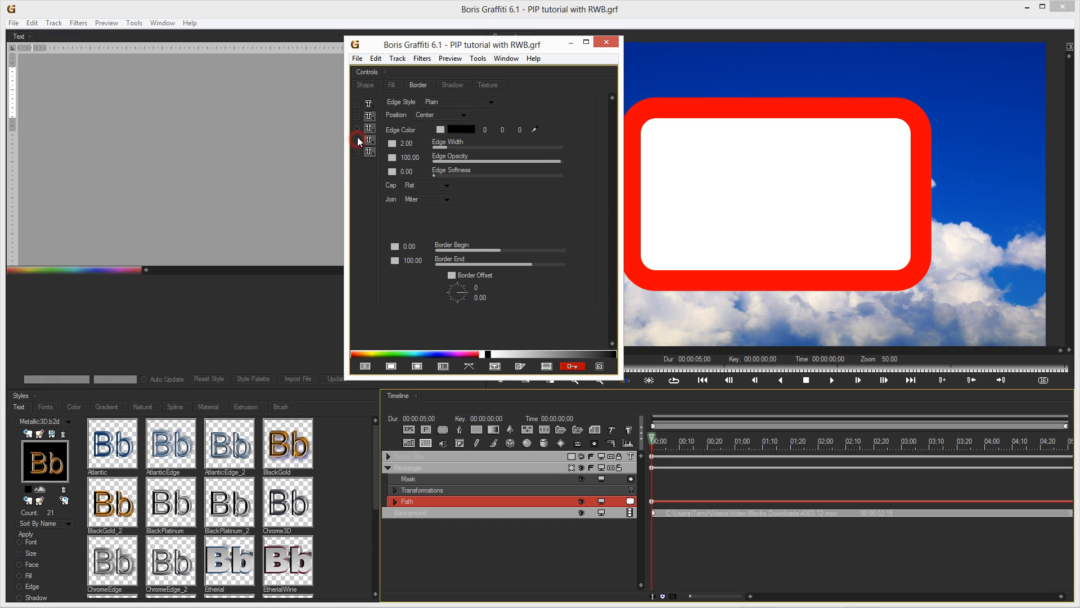
left_click(357, 128)
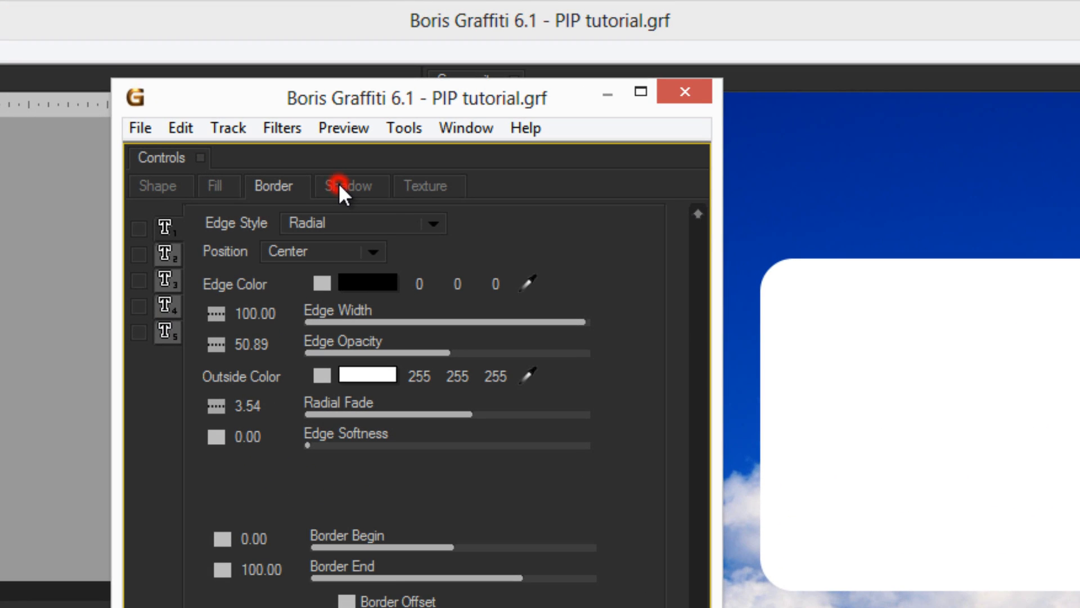
Enable the first drop shadow on the rectangle with distance 47.54, opacity 93.75 and angle 94.
left_click(339, 183)
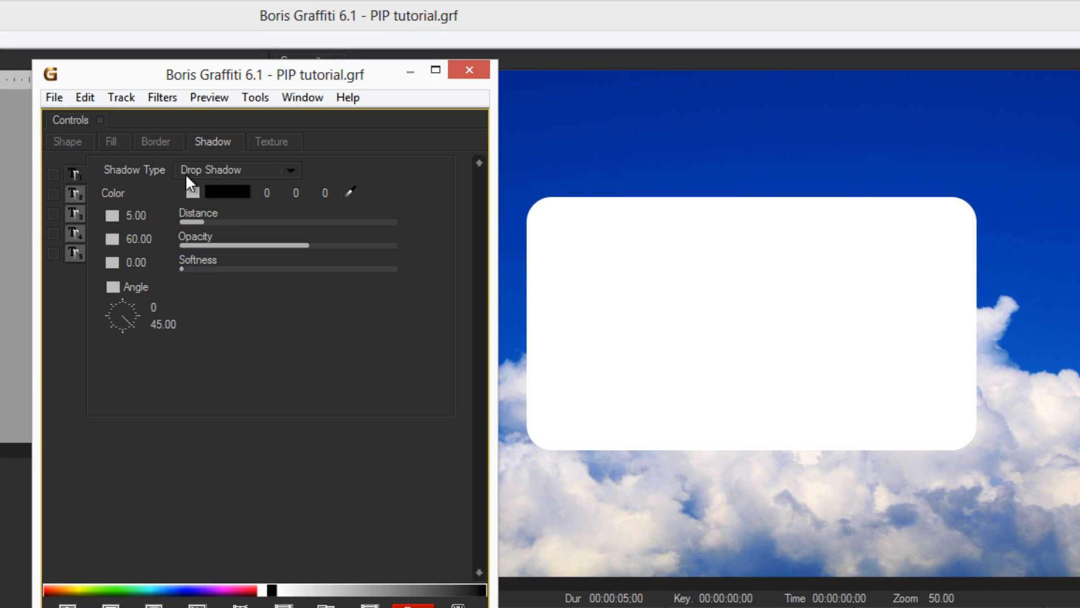
left_click(53, 175)
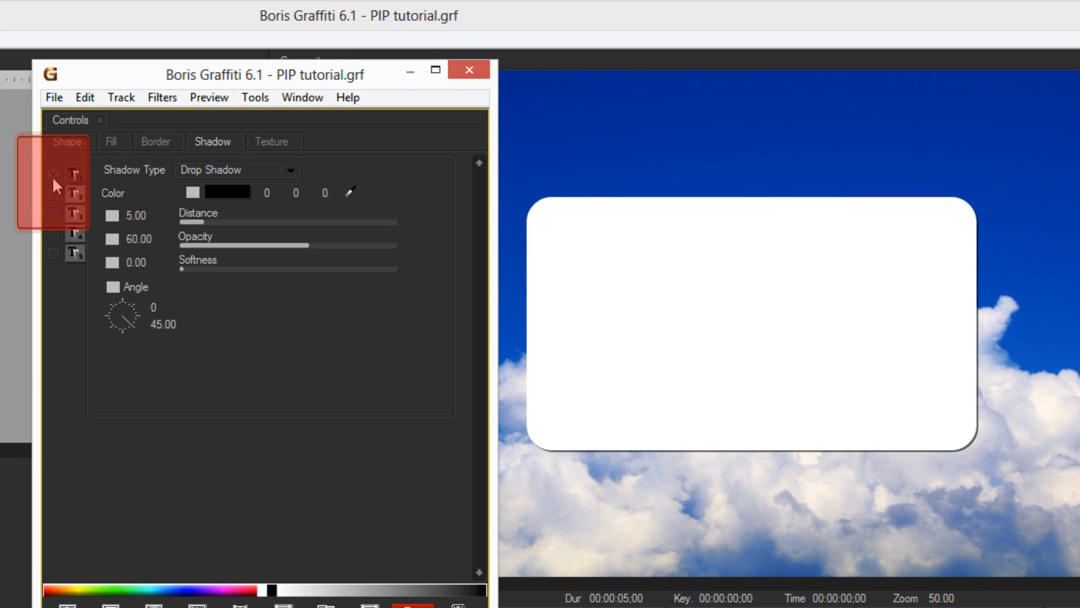
left_click_drag(200, 221, 386, 229)
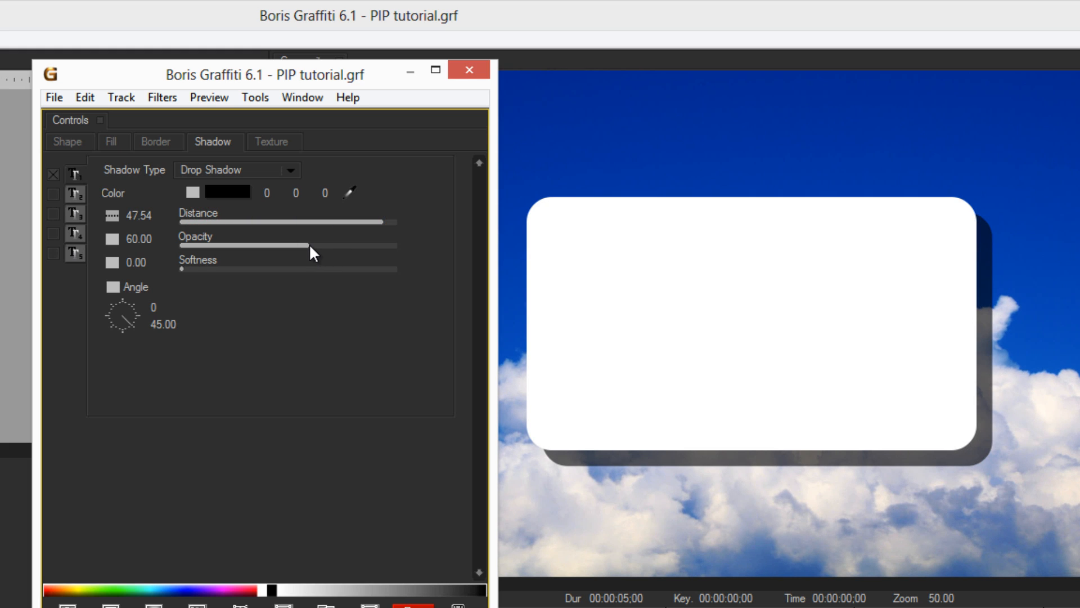
left_click_drag(308, 245, 380, 251)
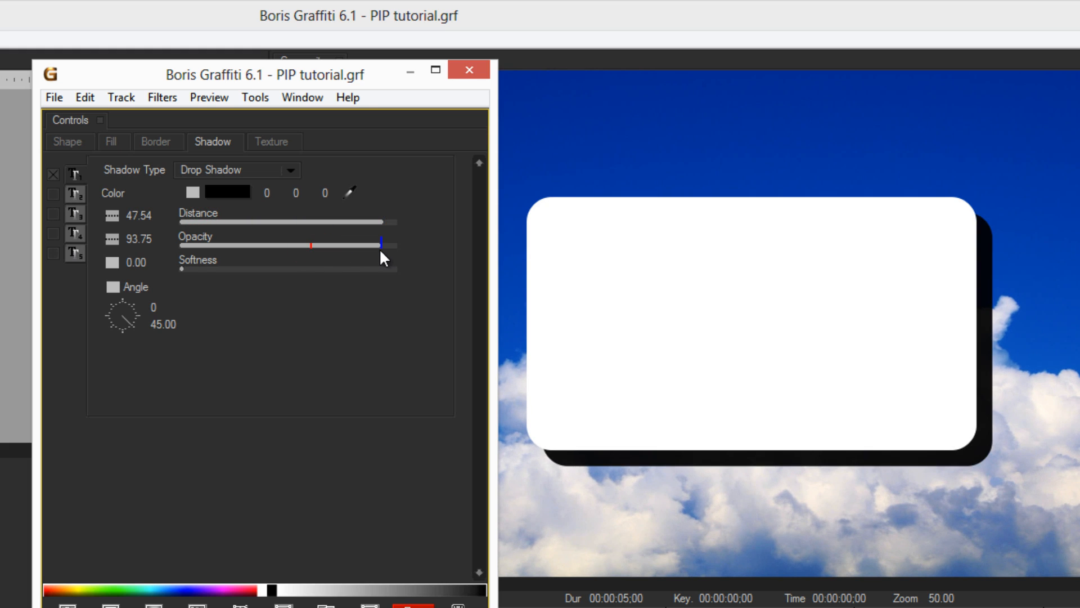
mouse_move(131, 319)
left_mouse_down()
mouse_move(132, 309)
mouse_move(137, 321)
mouse_move(121, 329)
left_mouse_up()
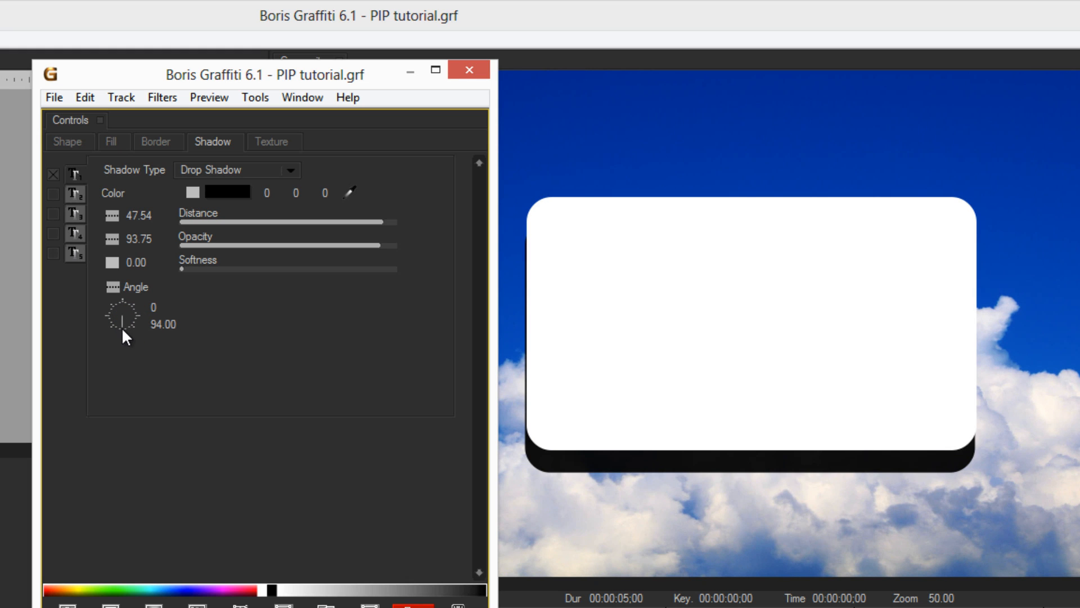
Change the shadow type to Cast Shadow with an angle of 16, and turn the shadow off.
left_click(286, 171)
left_click(250, 196)
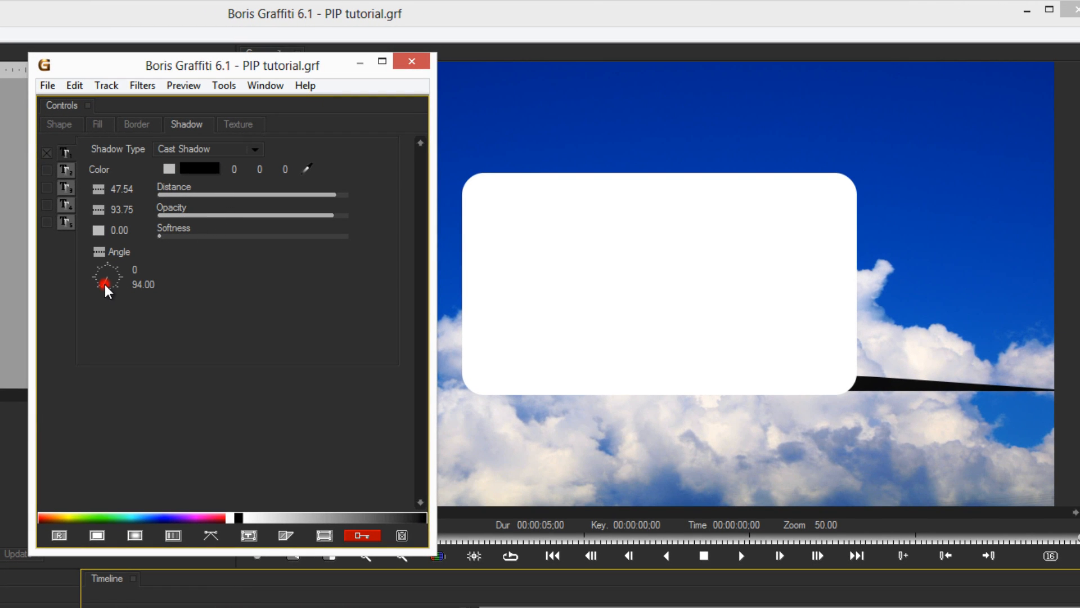
left_click_drag(105, 287, 117, 284)
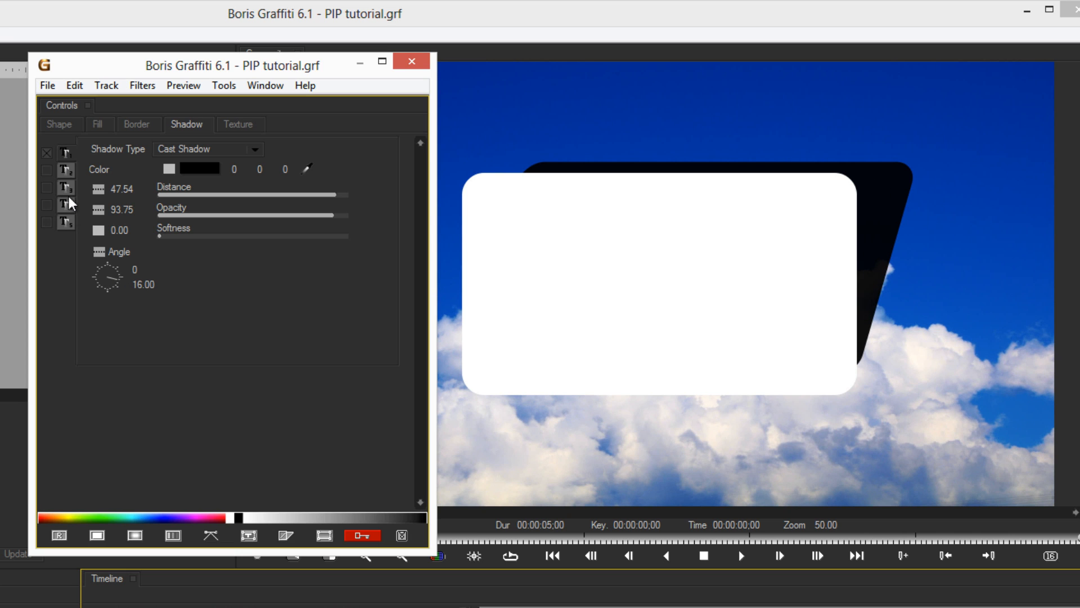
left_click(49, 152)
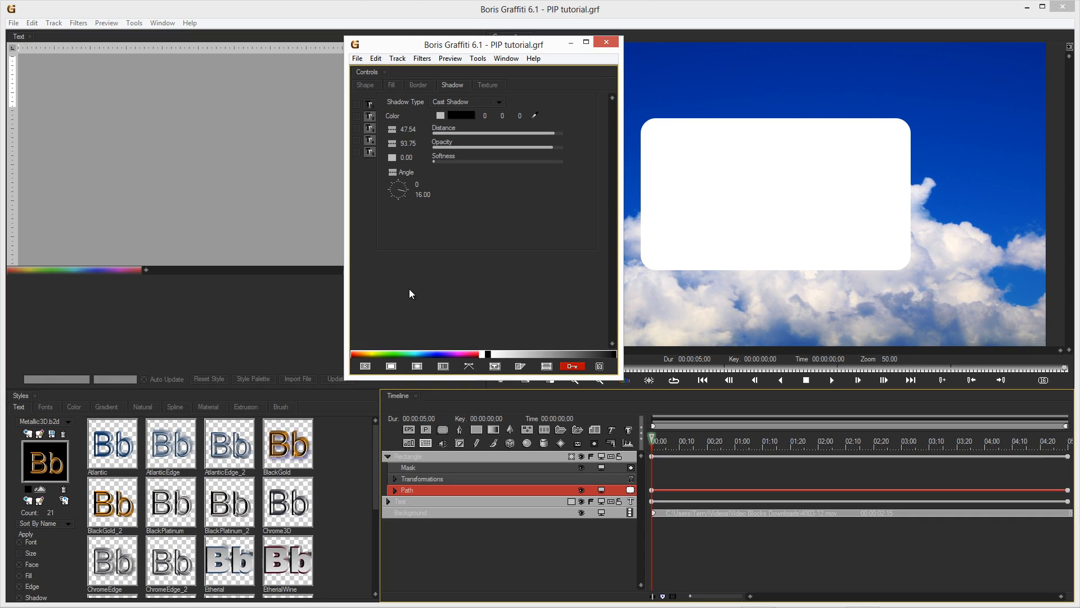
Switch to the workspace that docks Controls together with Styles, and select the Rectangle track in the timeline.
left_click(163, 23)
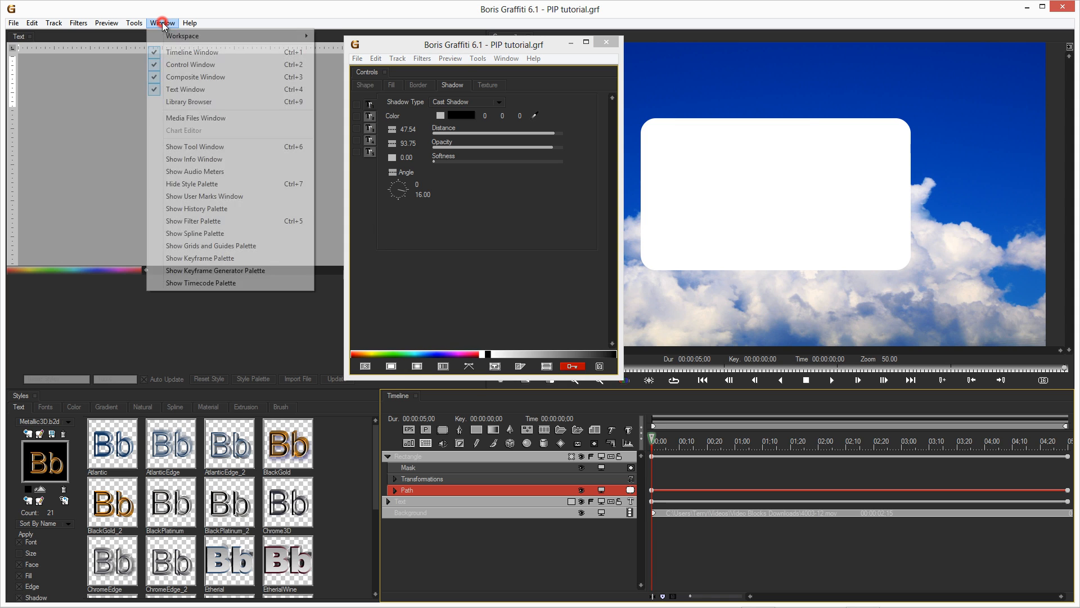
left_click(359, 241)
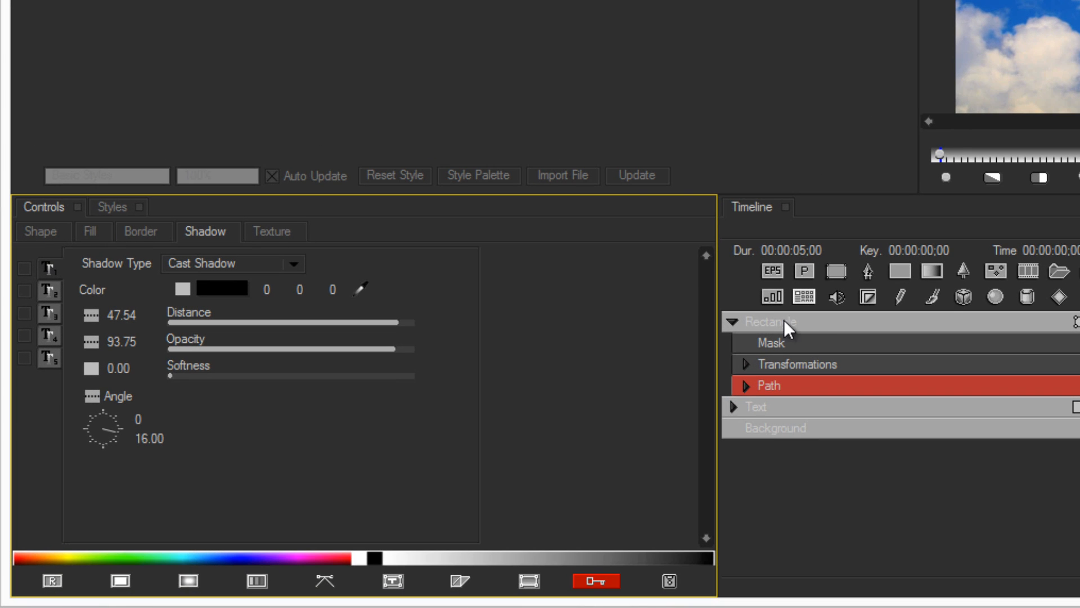
left_click(813, 325)
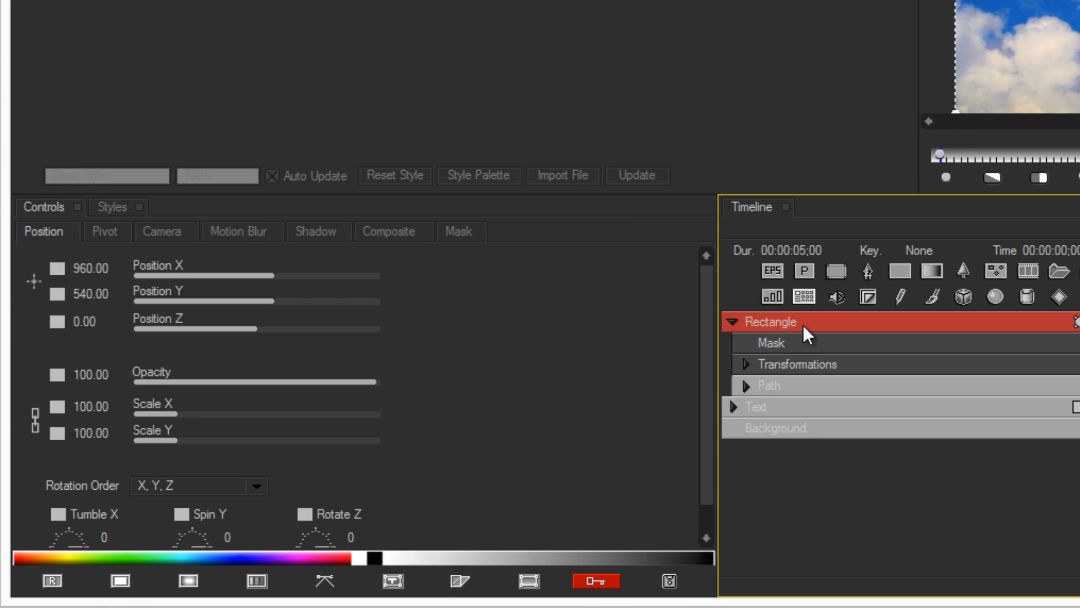
Apply the BlueThru spline style to the rectangle, and replace it with the Heart spline style.
left_click(115, 206)
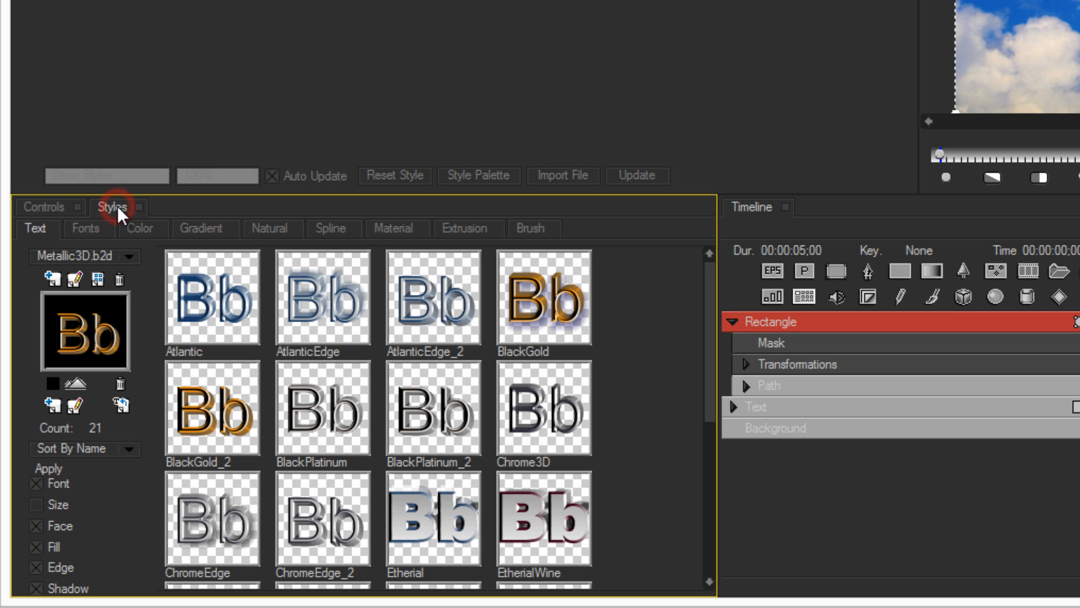
left_click(336, 227)
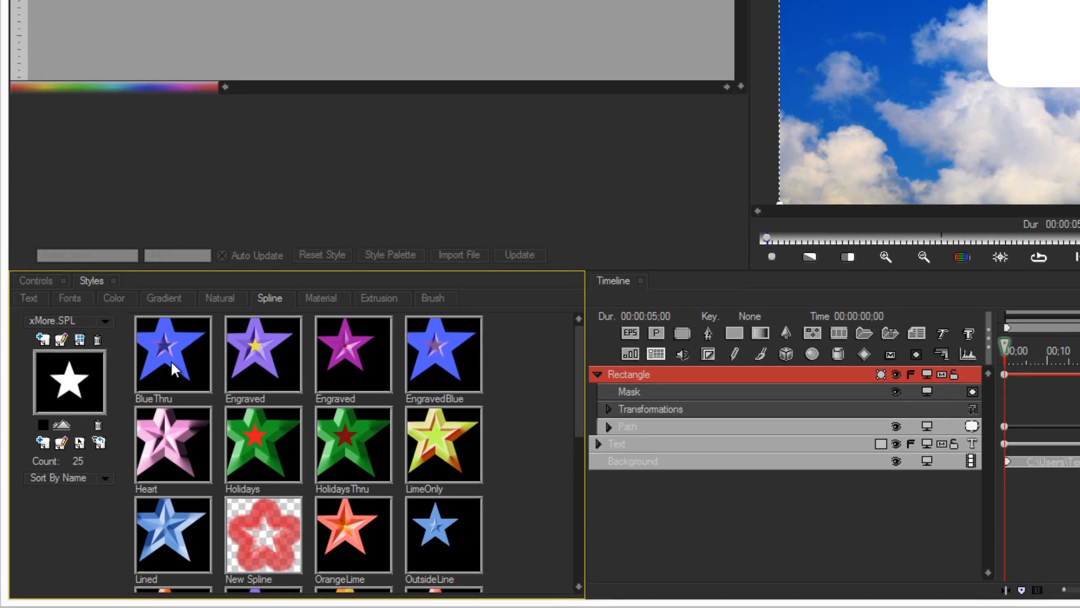
left_click(210, 306)
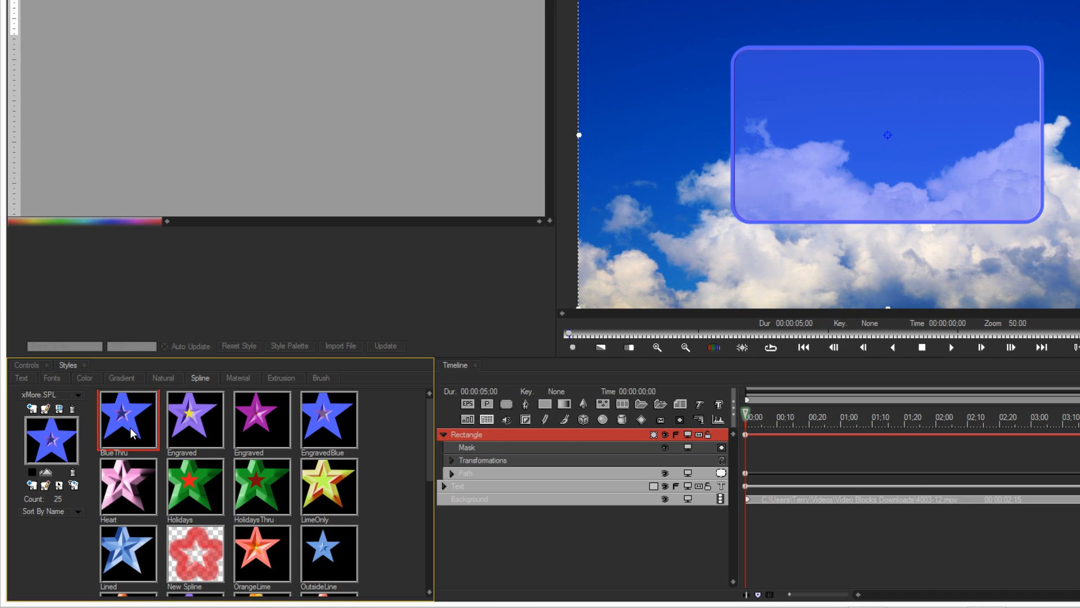
left_click(125, 485)
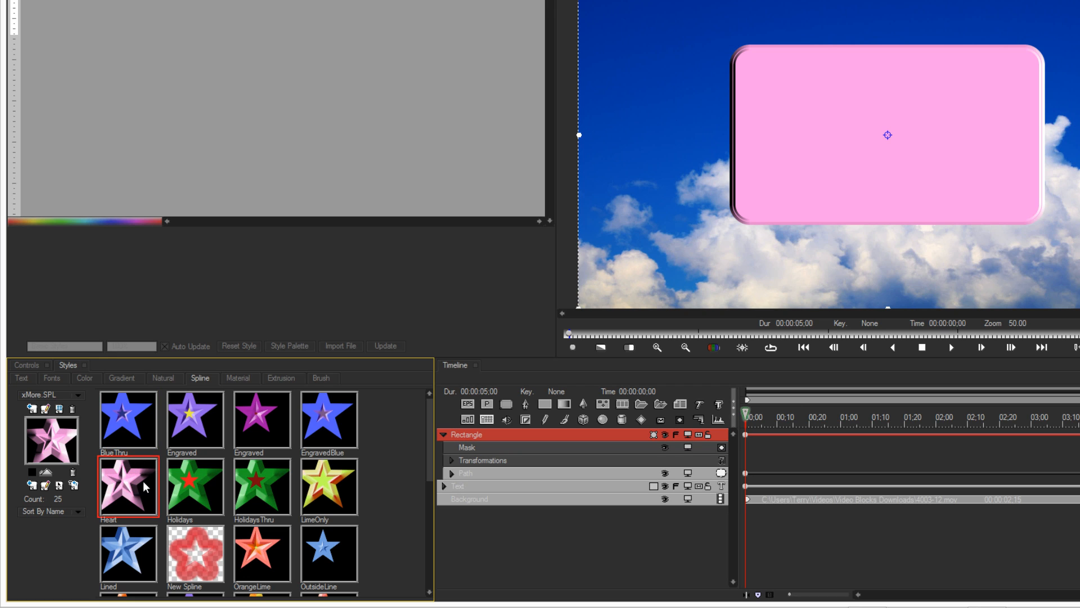
Try the Holidays, EngravedBlue, HolidaysThru and multiColoredEdge spline styles on the rectangle.
left_click(197, 487)
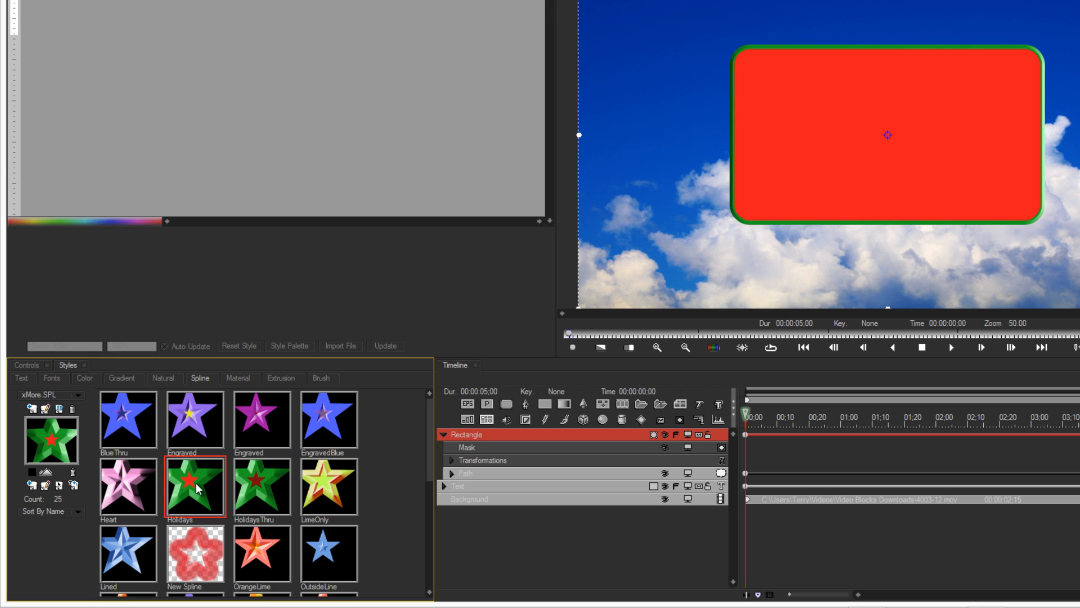
left_click(317, 431)
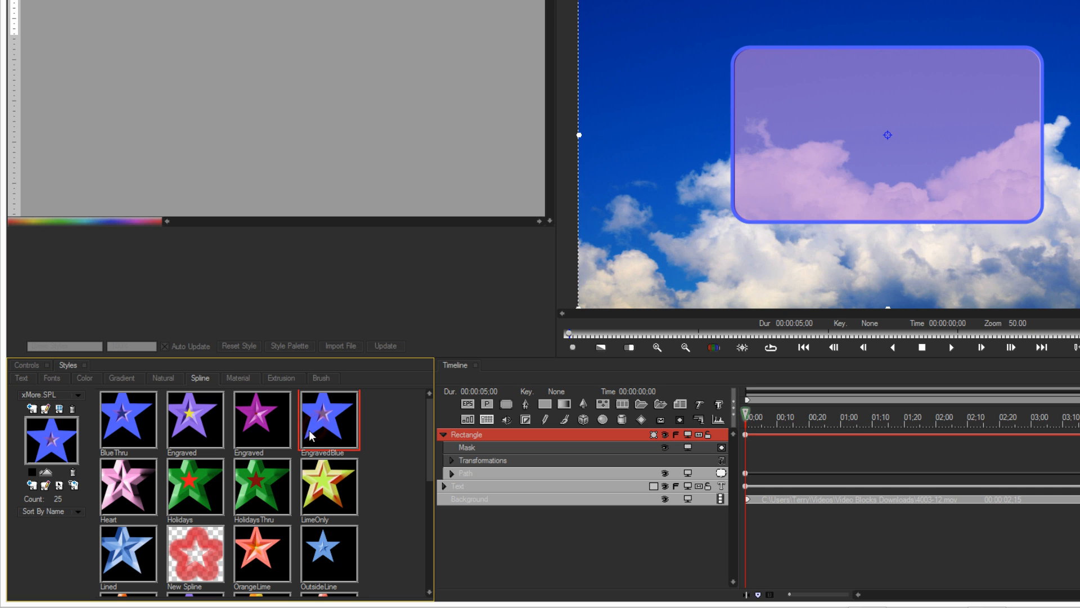
left_click(248, 487)
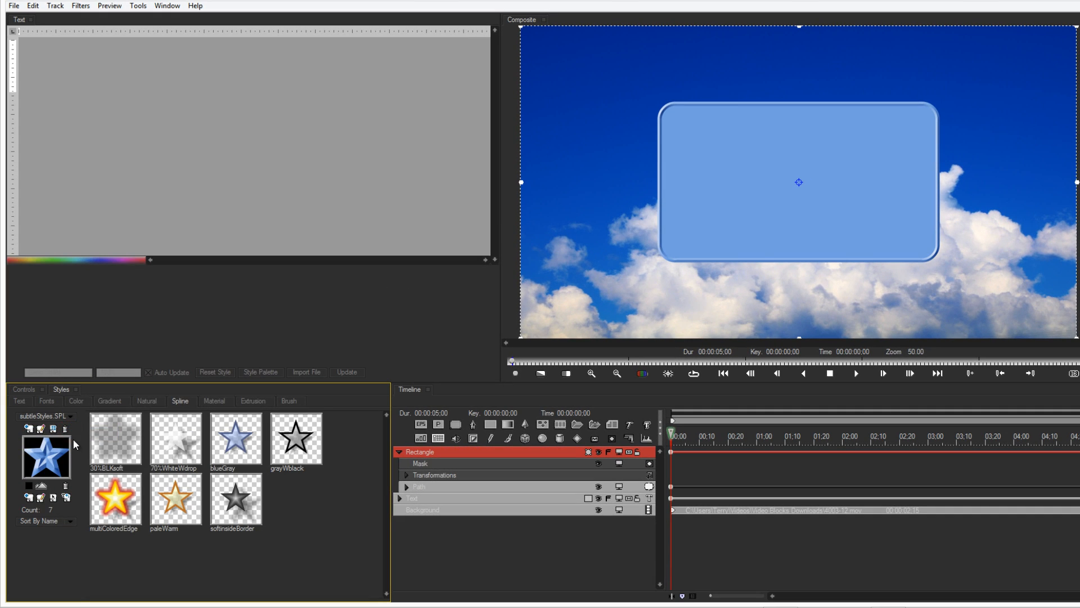
left_click(110, 499)
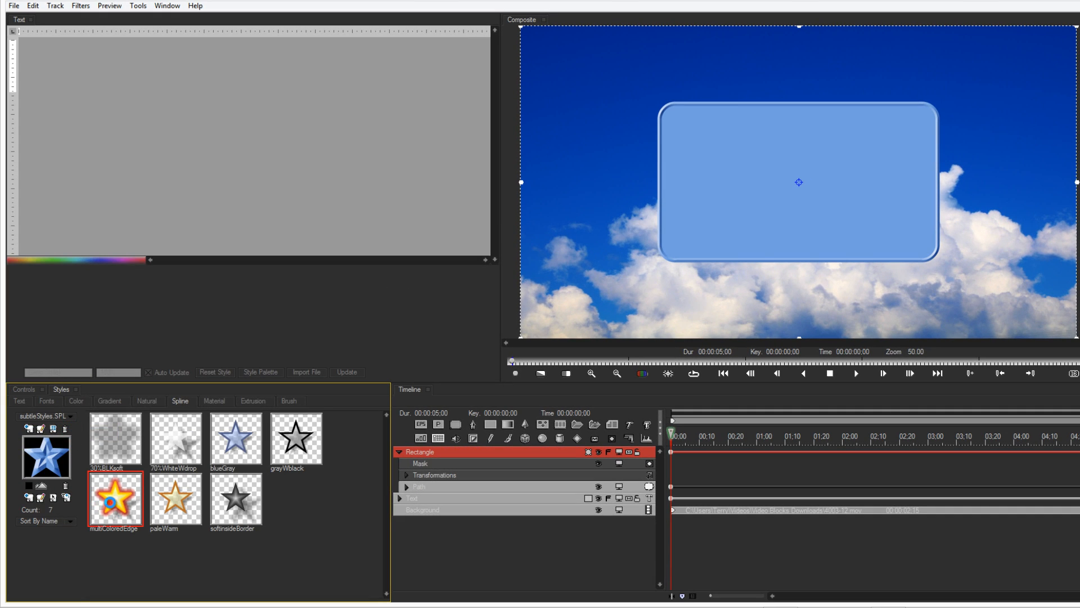
Switch to the bevelBorders style palette, try blueWyellow on the rectangle, and replace it with the motorScooter spline style.
left_click(70, 416)
left_click(68, 421)
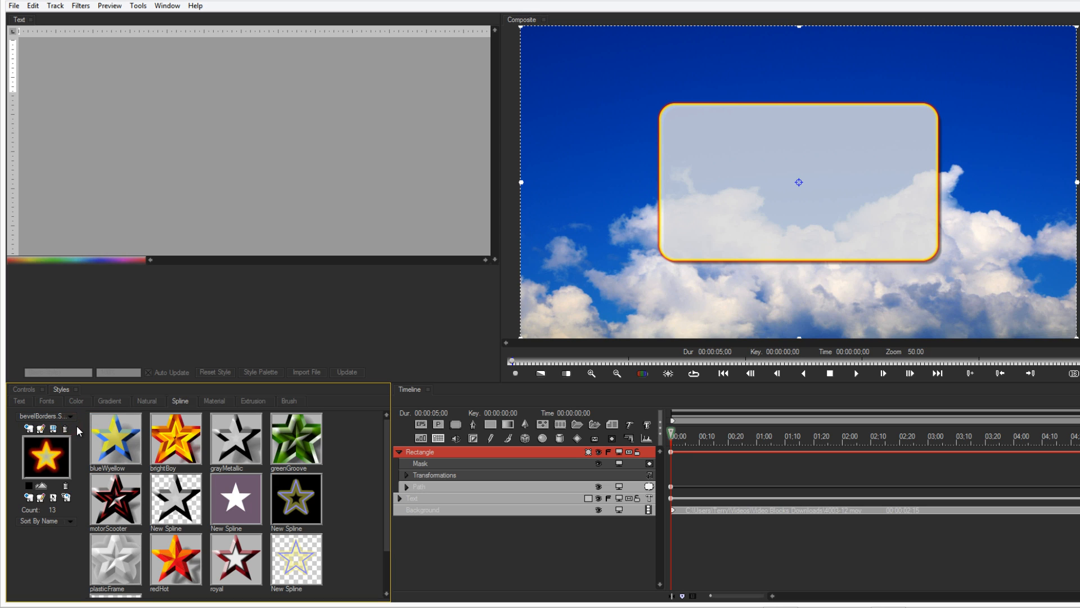
left_click(126, 450)
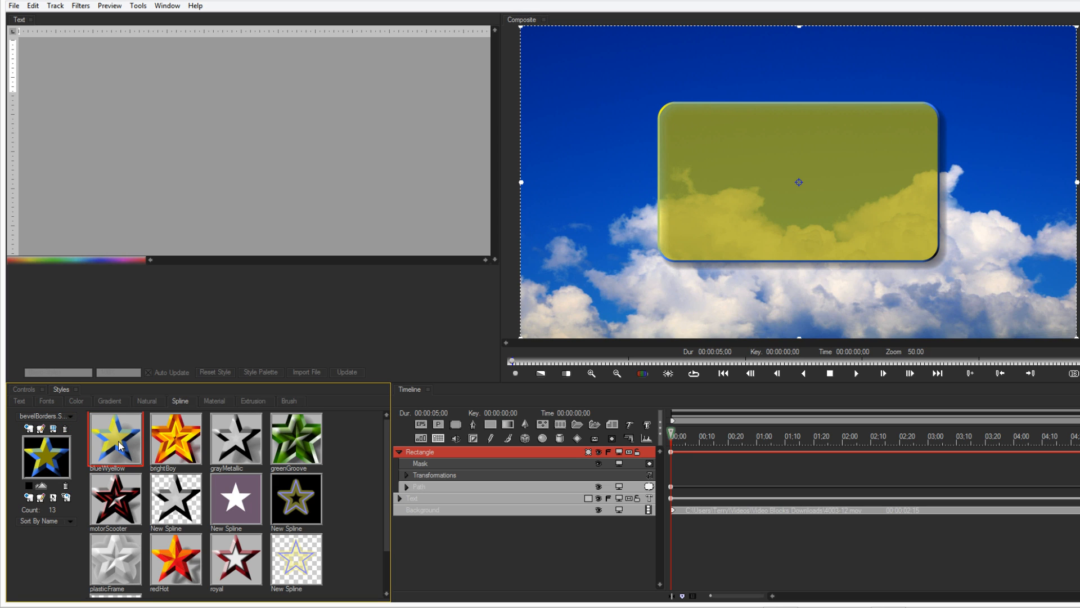
left_click(118, 499)
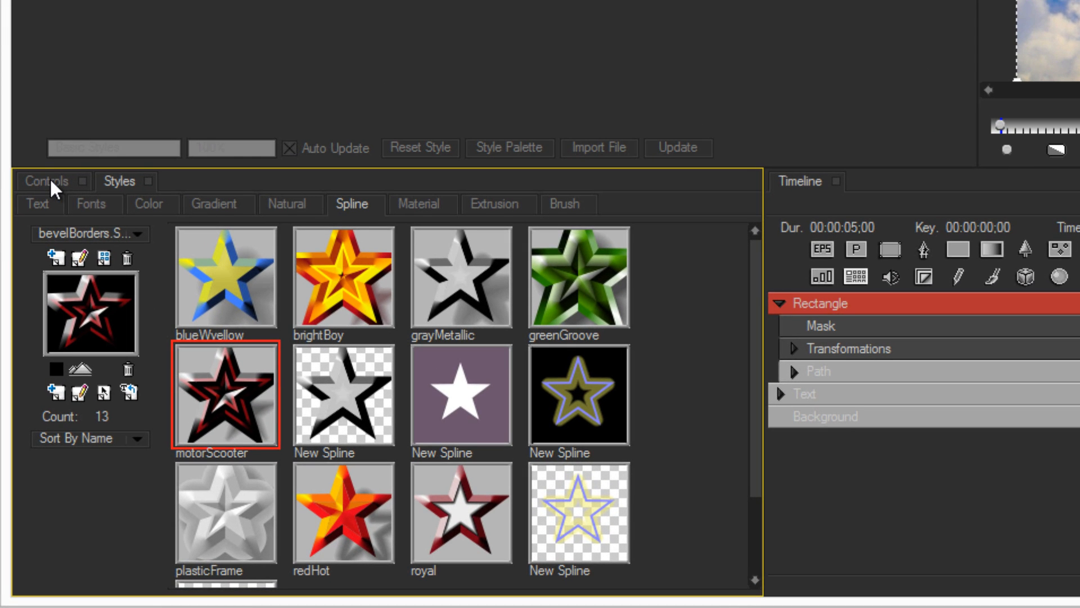
Add a texture track to the rectangle and load the movie file 1193-32 as its media.
left_click(51, 178)
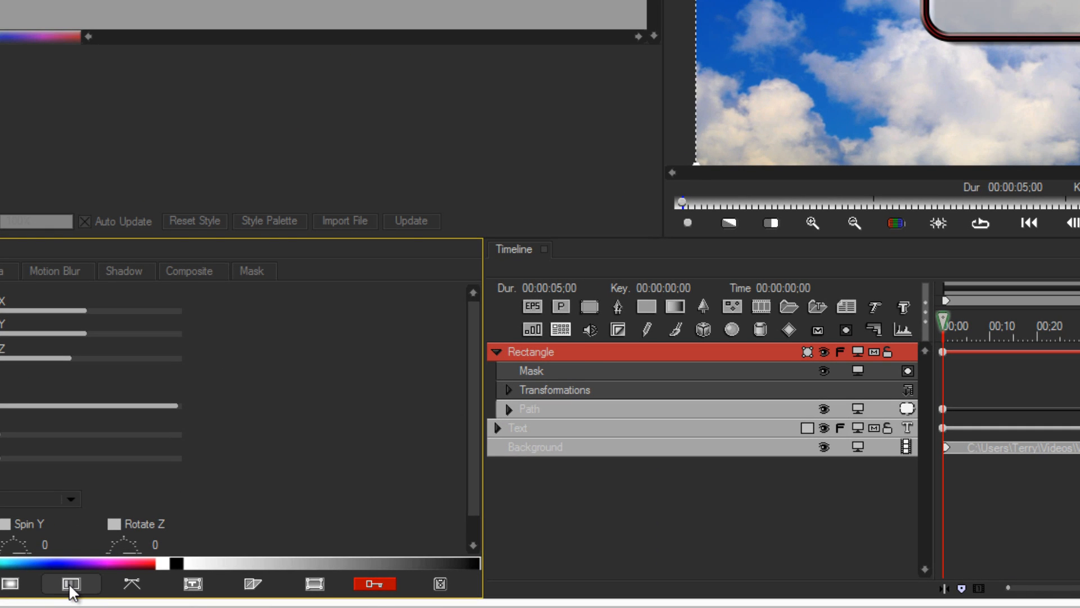
left_click(71, 586)
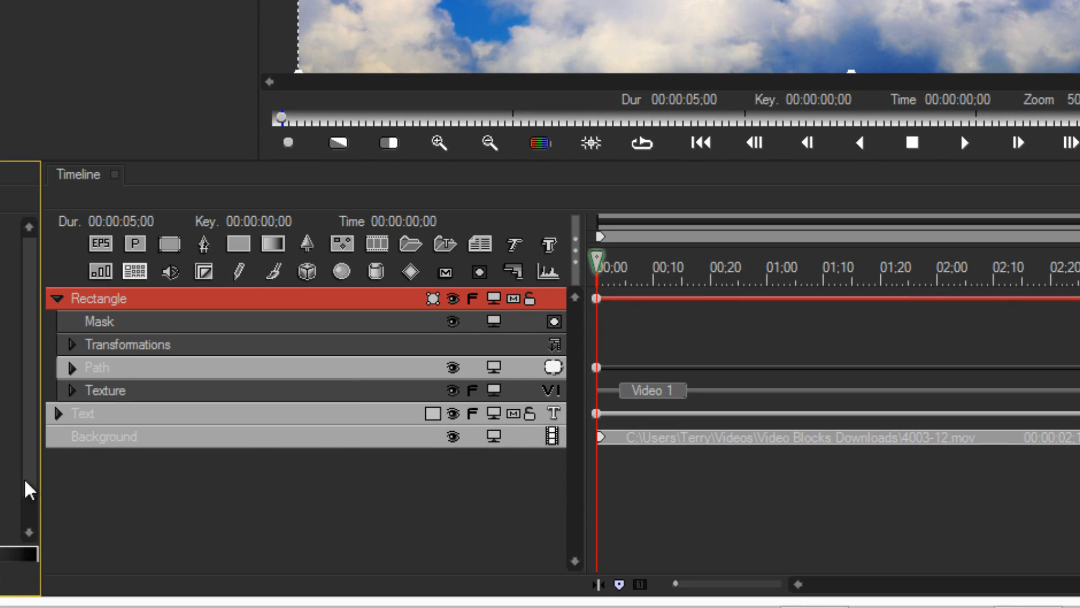
left_click(552, 391)
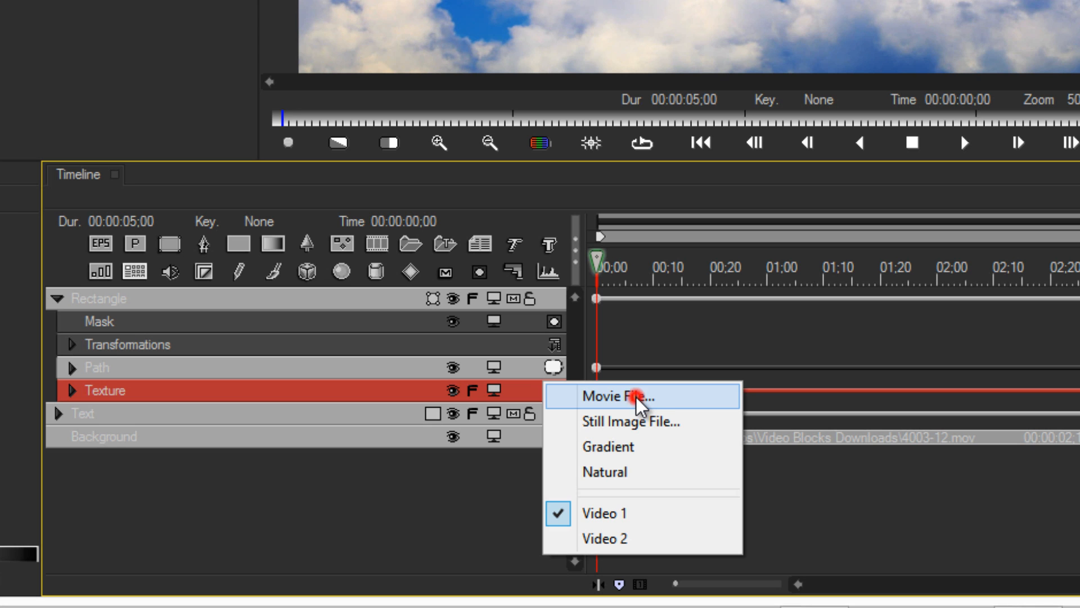
left_click(638, 396)
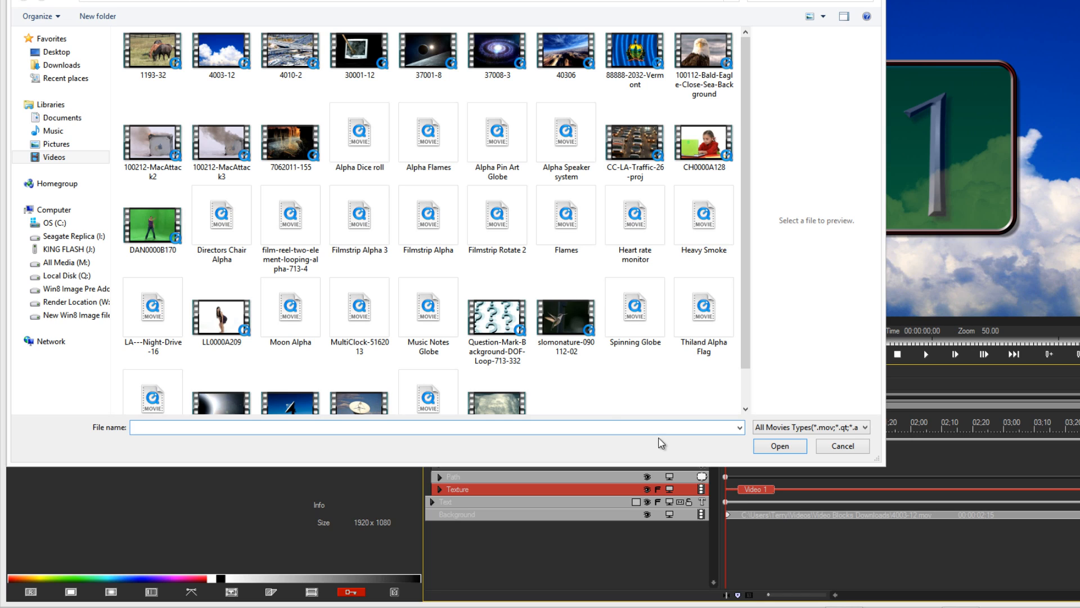
left_click(151, 54)
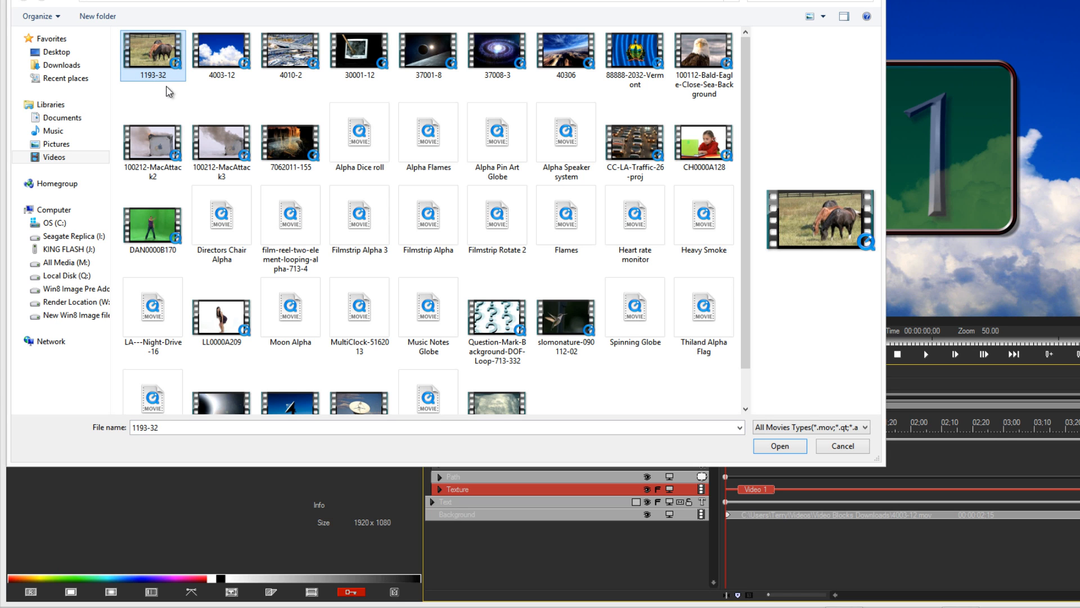
left_click(780, 446)
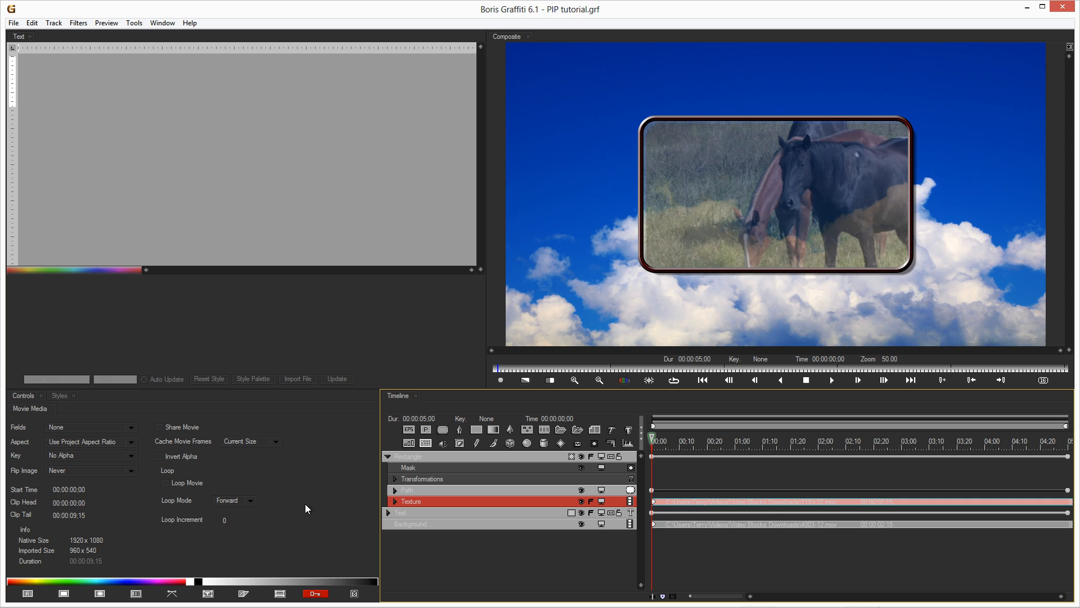
Set the fill opacity of the rectangle's Path track to 100.
left_click(60, 395)
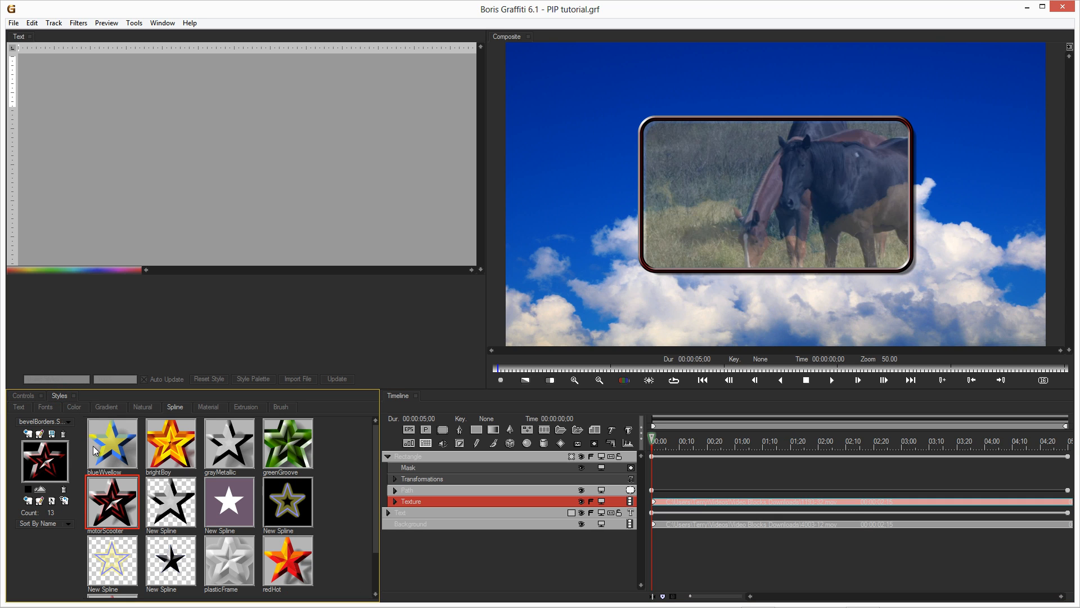
left_click(24, 396)
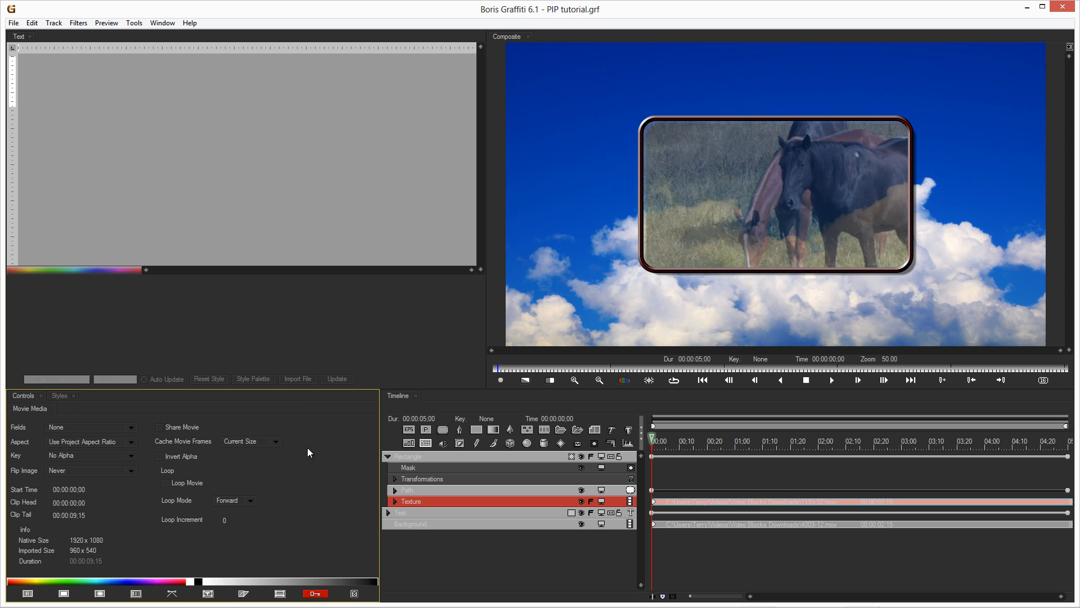
left_click(408, 458)
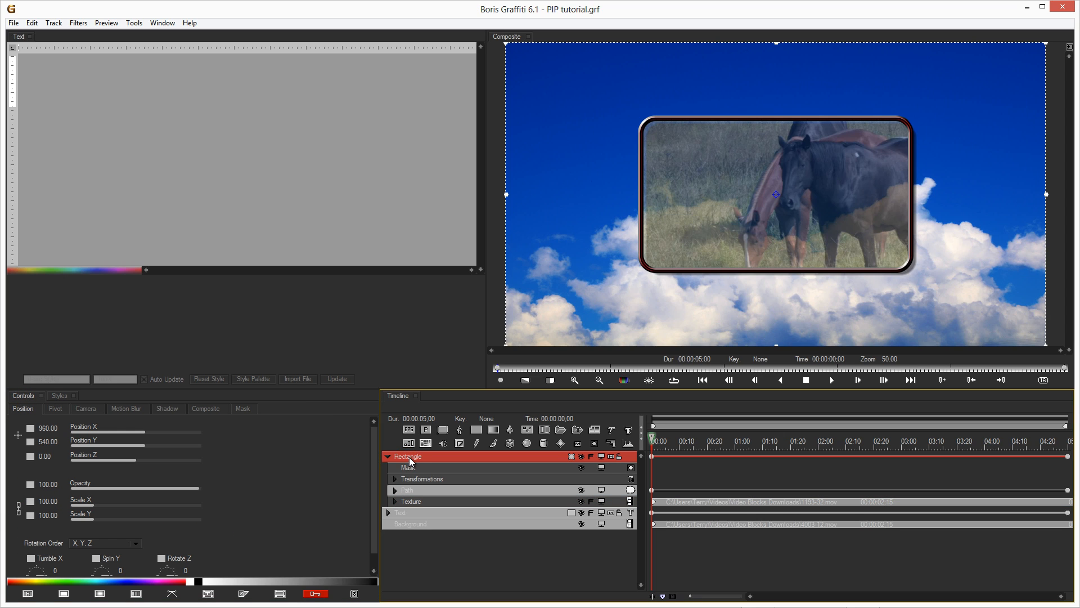
left_click(408, 492)
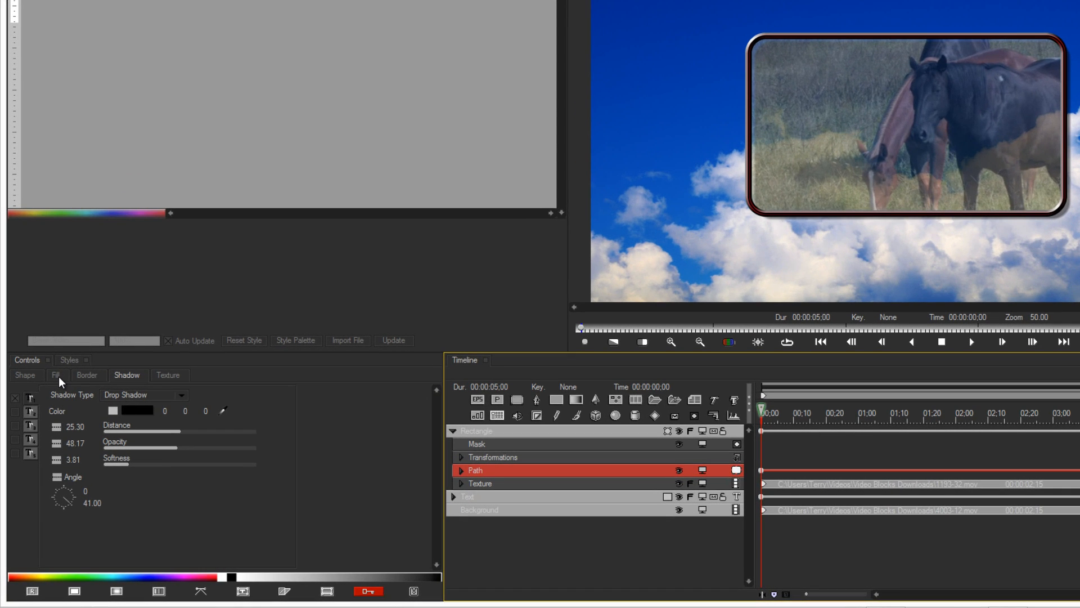
left_click(59, 376)
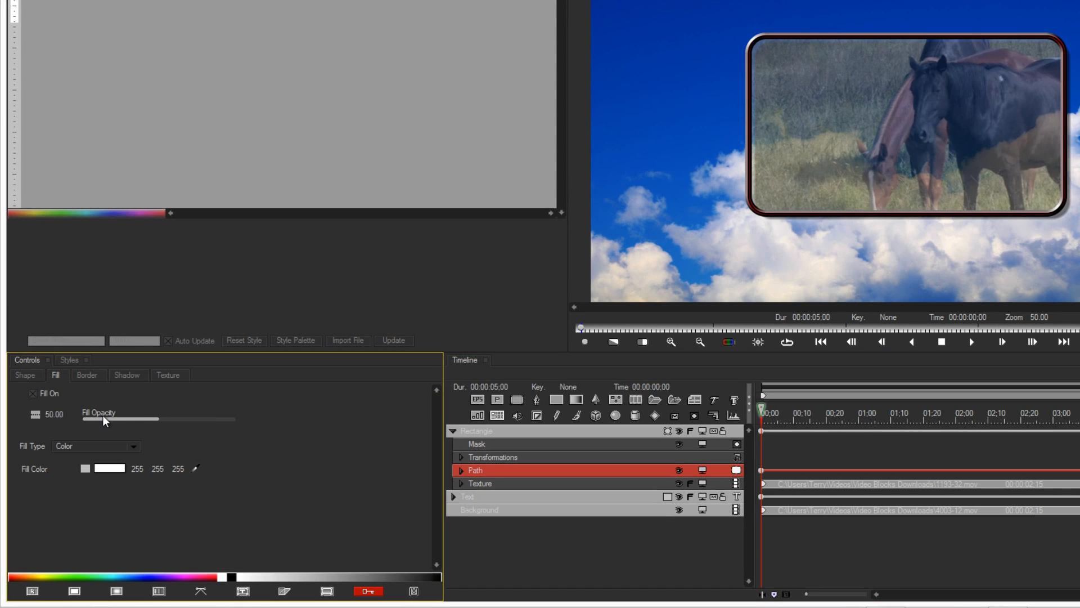
left_click(158, 419)
left_click_drag(161, 423, 242, 419)
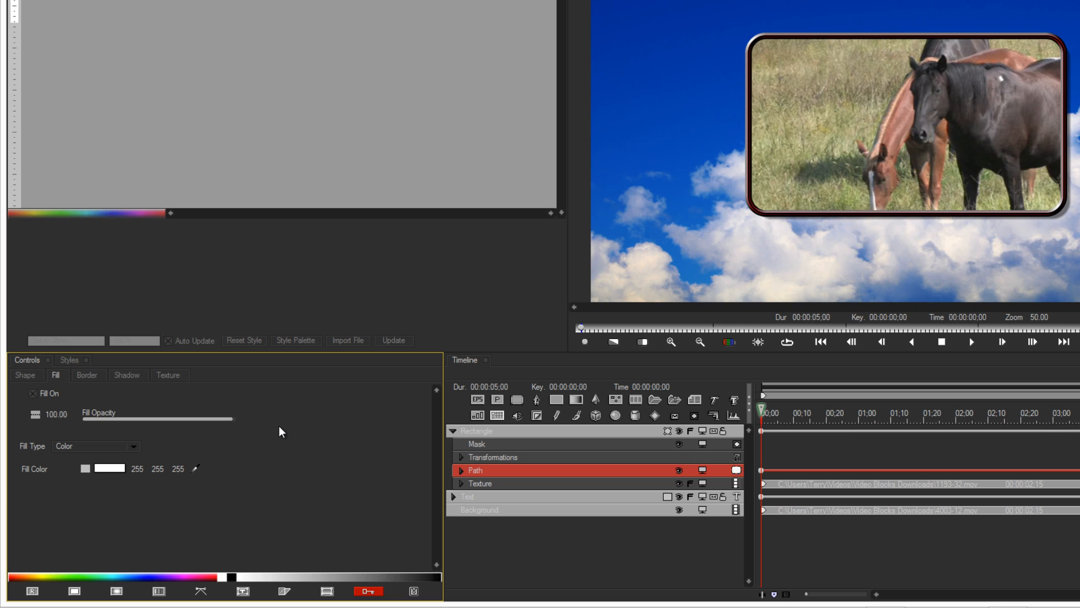
Replace the Background track's movie with the file 1193-32.
left_click(167, 376)
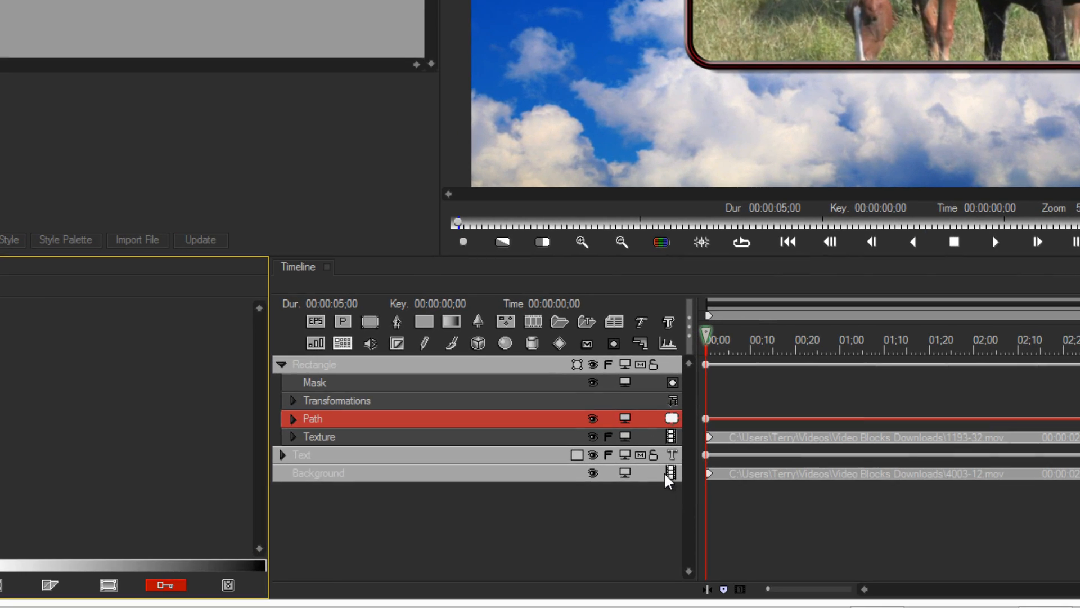
left_click(669, 474)
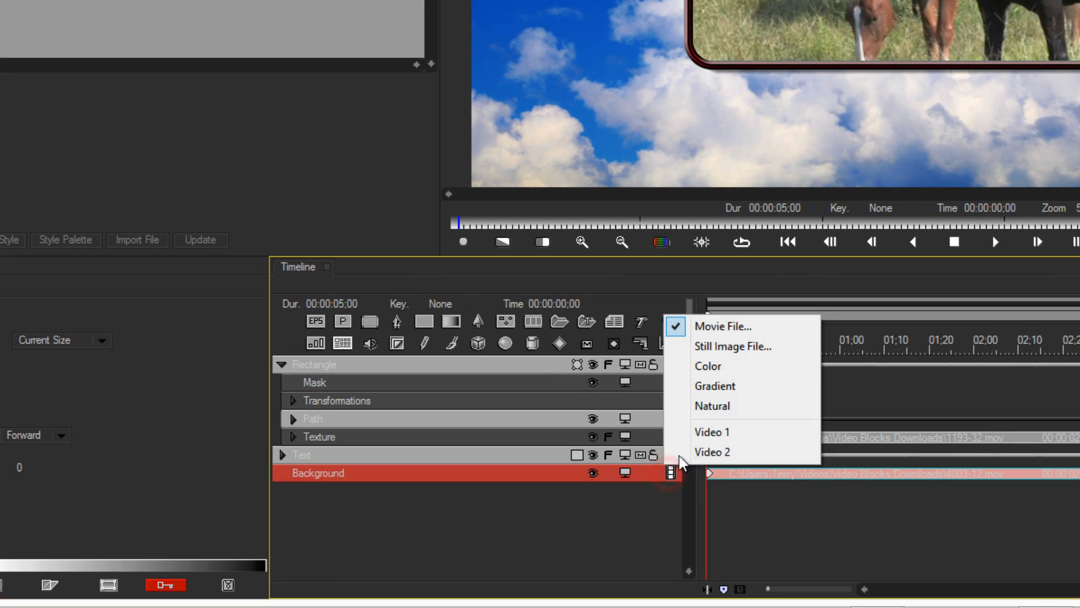
left_click(716, 325)
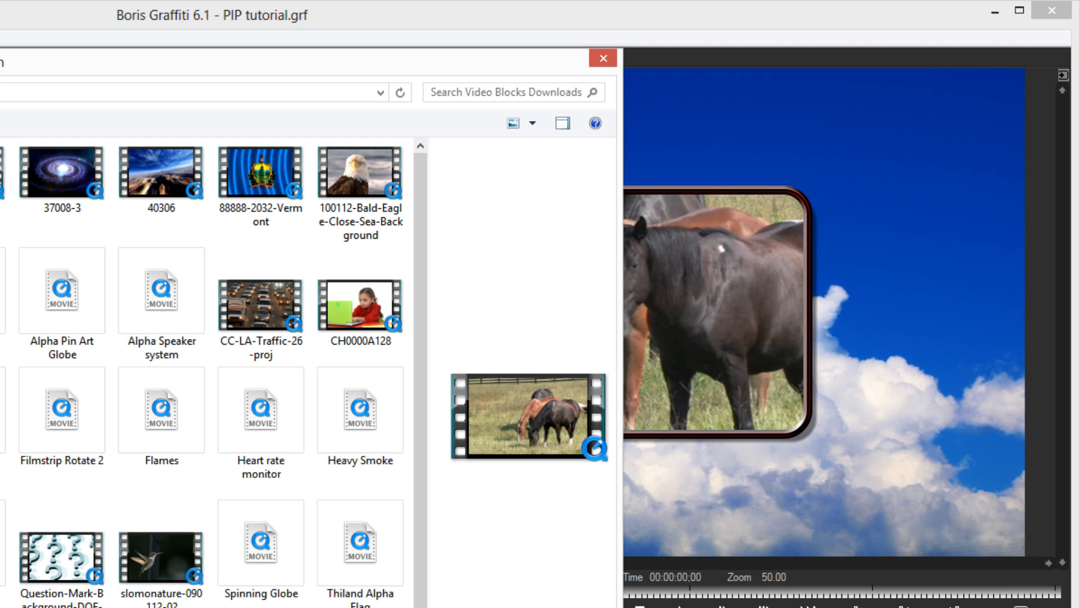
key("Return")
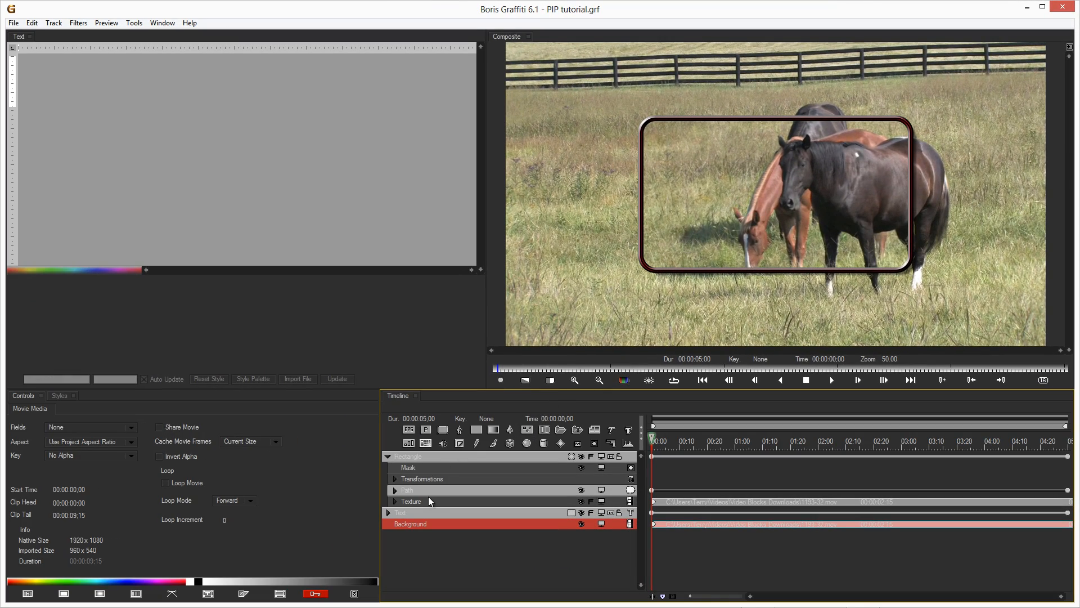
Try Position X 77.14, Position Y 274.82 and Scale X 61.61 for the Path track's clipped texture, and reset the values.
left_click(427, 491)
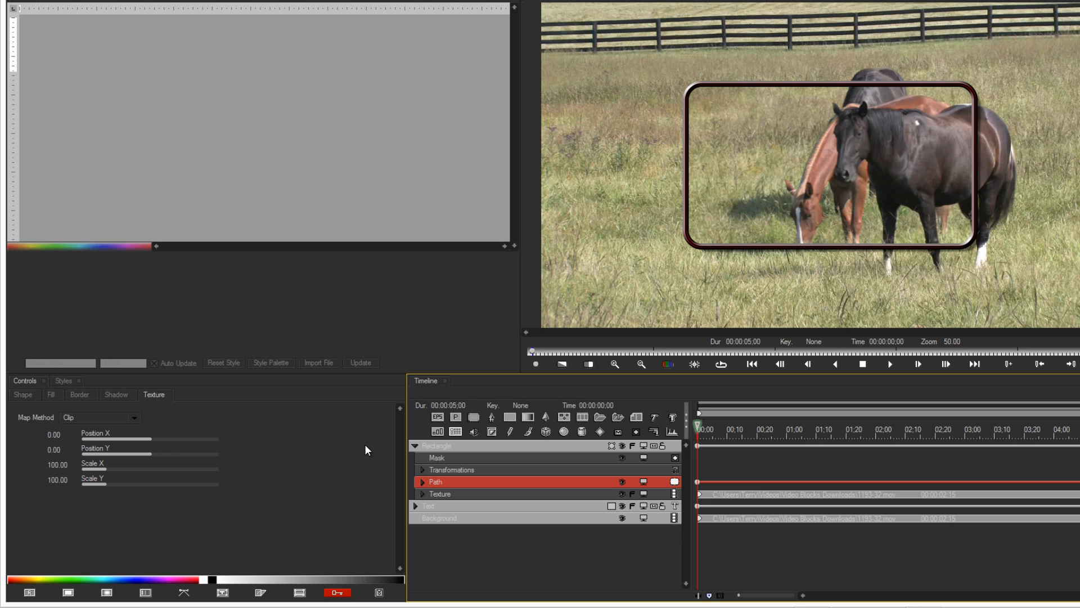
left_click_drag(151, 442, 124, 448)
left_click(157, 439)
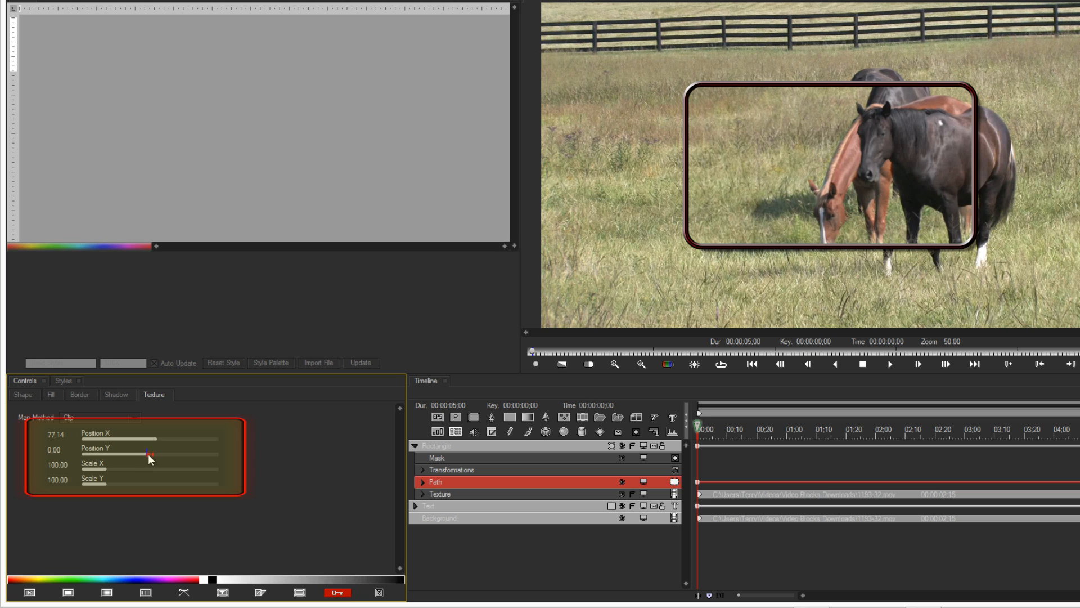
left_click_drag(150, 456, 130, 456)
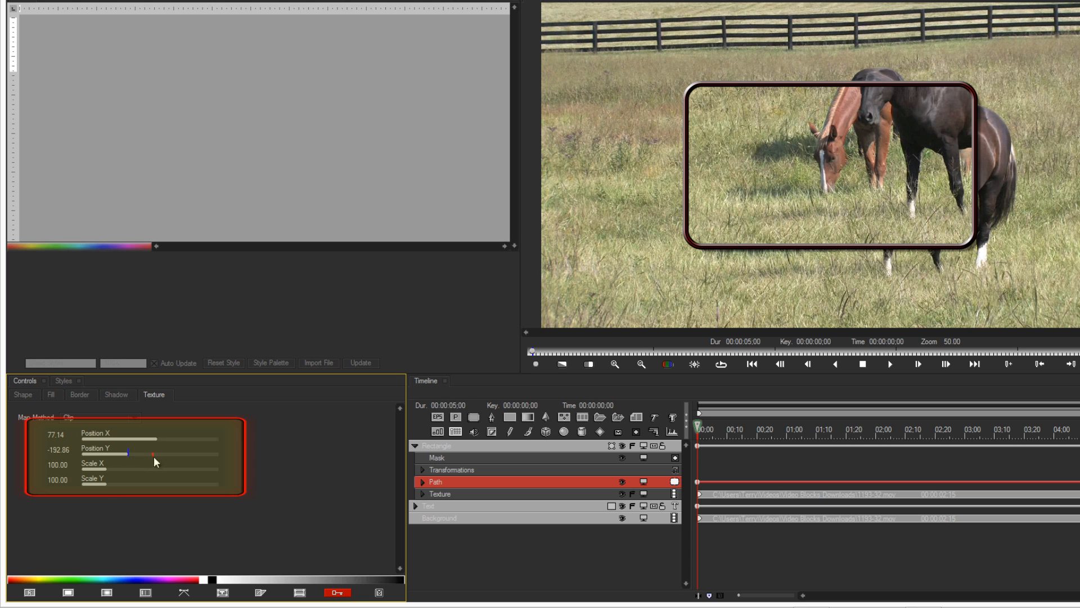
left_click(187, 454)
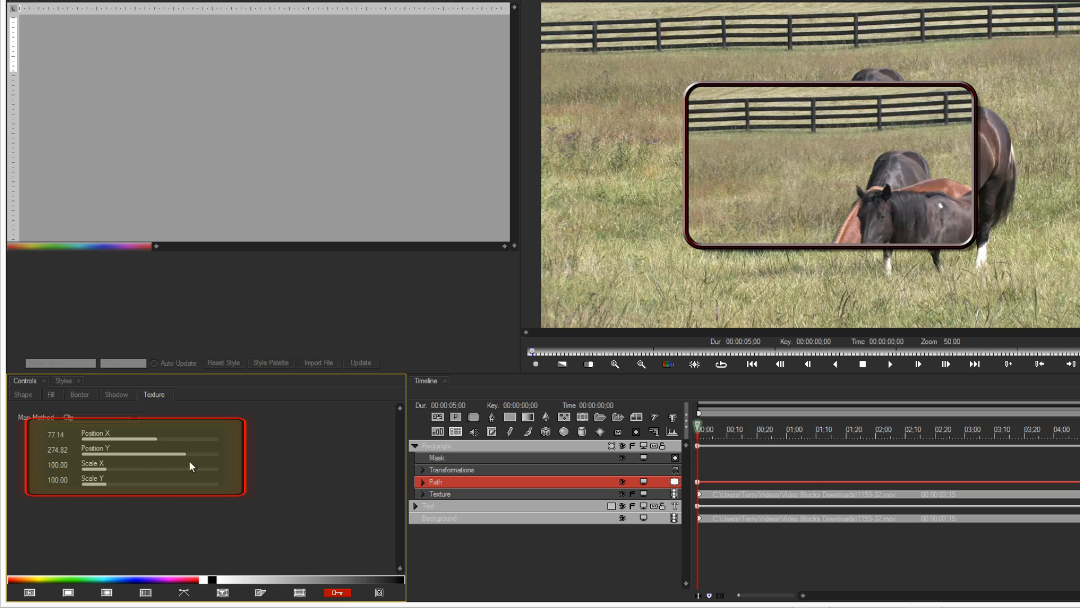
left_click(128, 469)
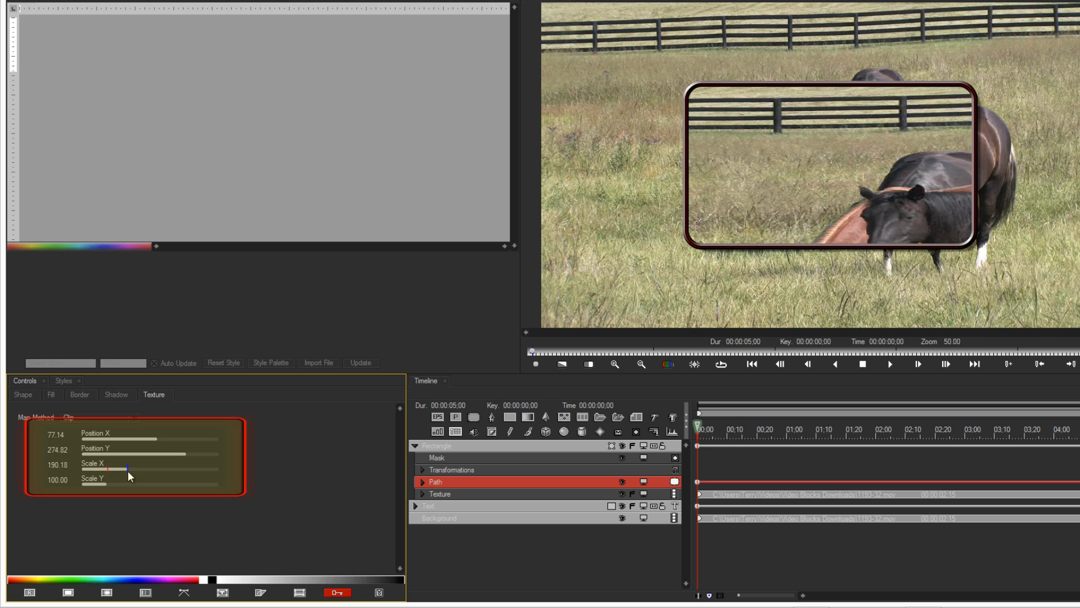
left_click(96, 470)
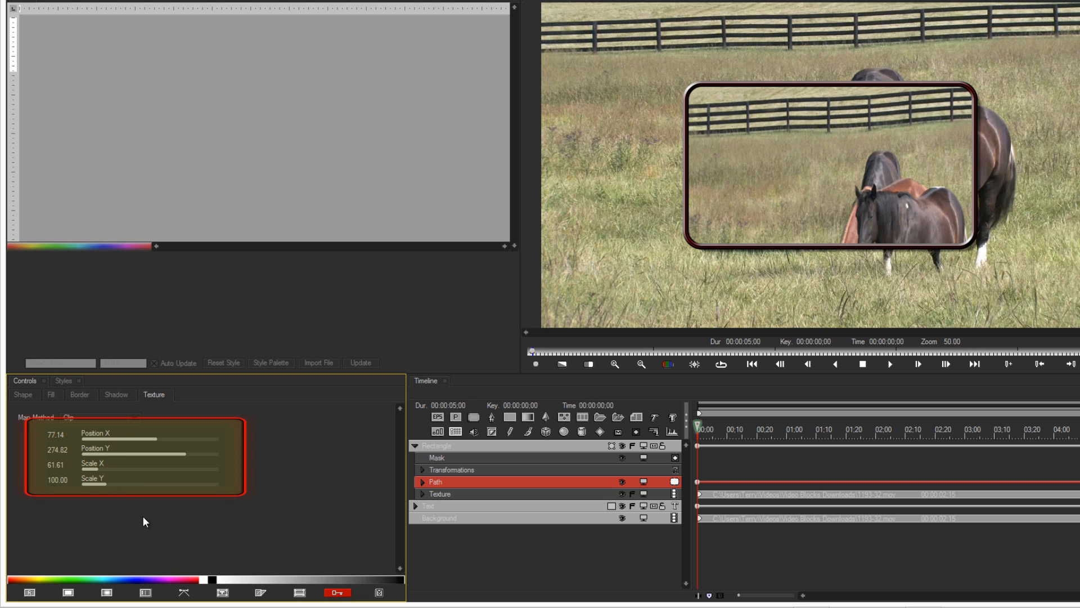
left_click(30, 593)
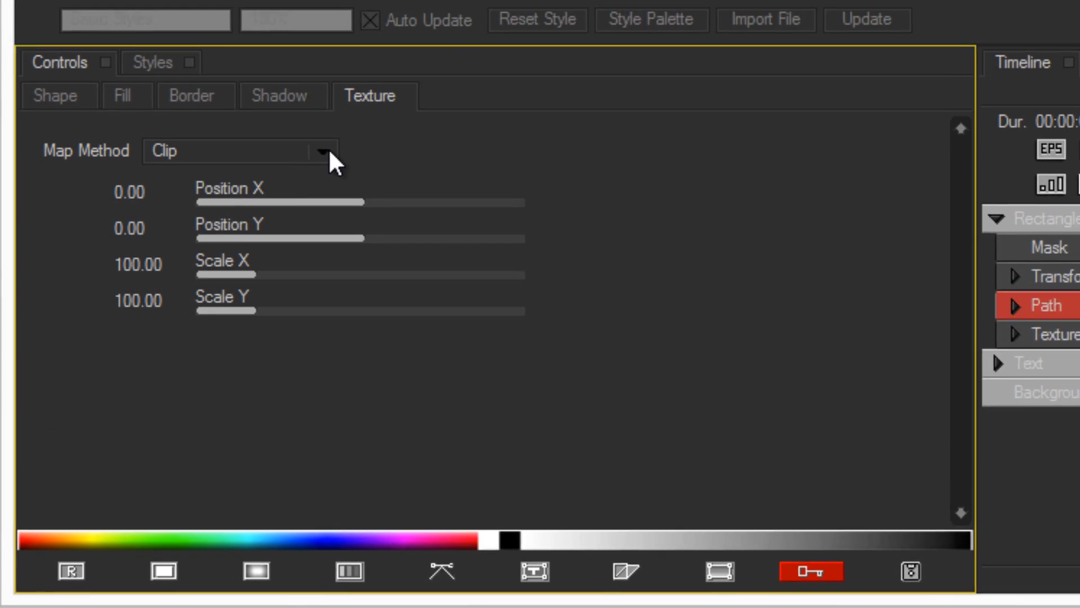
Set the Path texture's map method to Stretch, and choose a new movie file for the Background track.
left_click(326, 152)
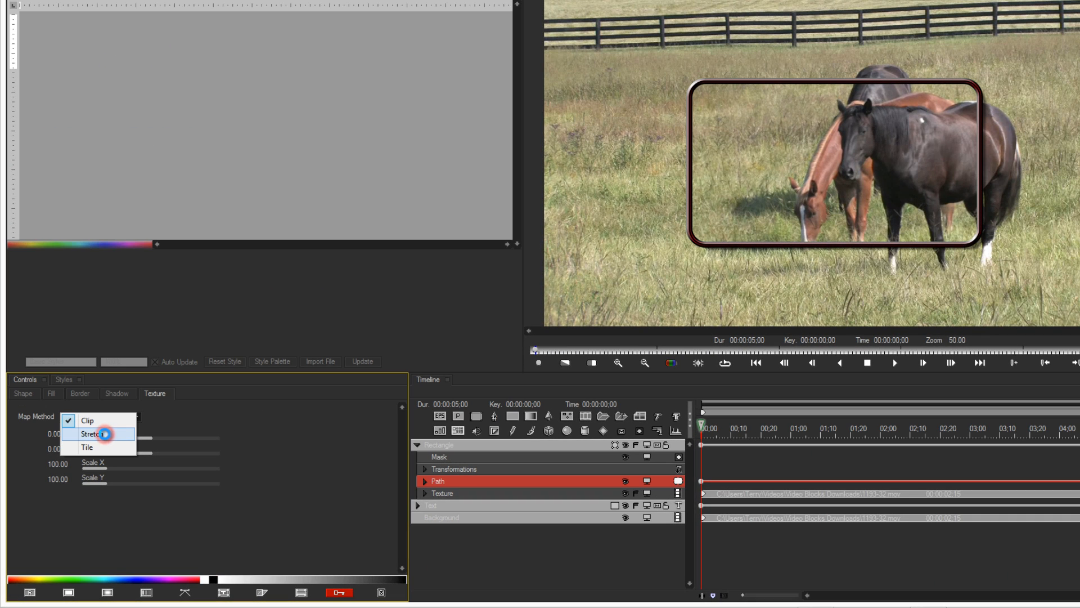
left_click(194, 288)
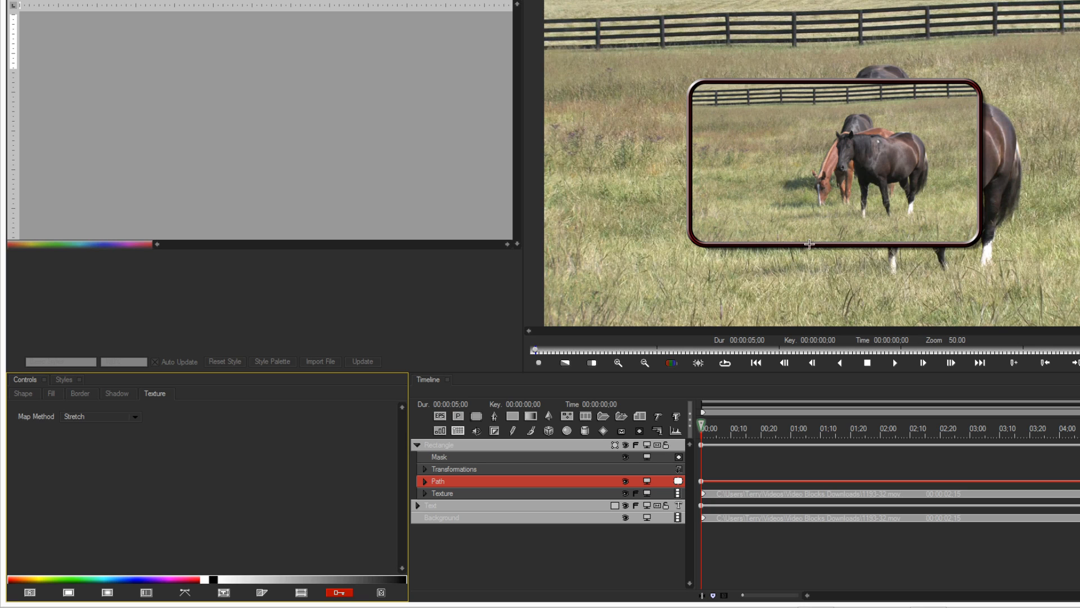
left_click(677, 515)
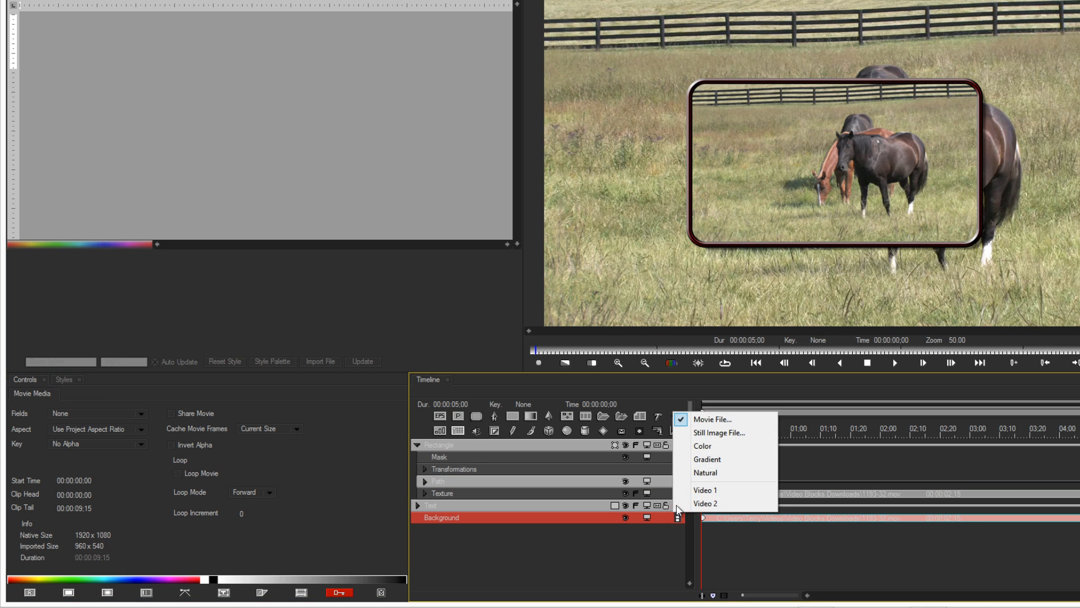
left_click(704, 417)
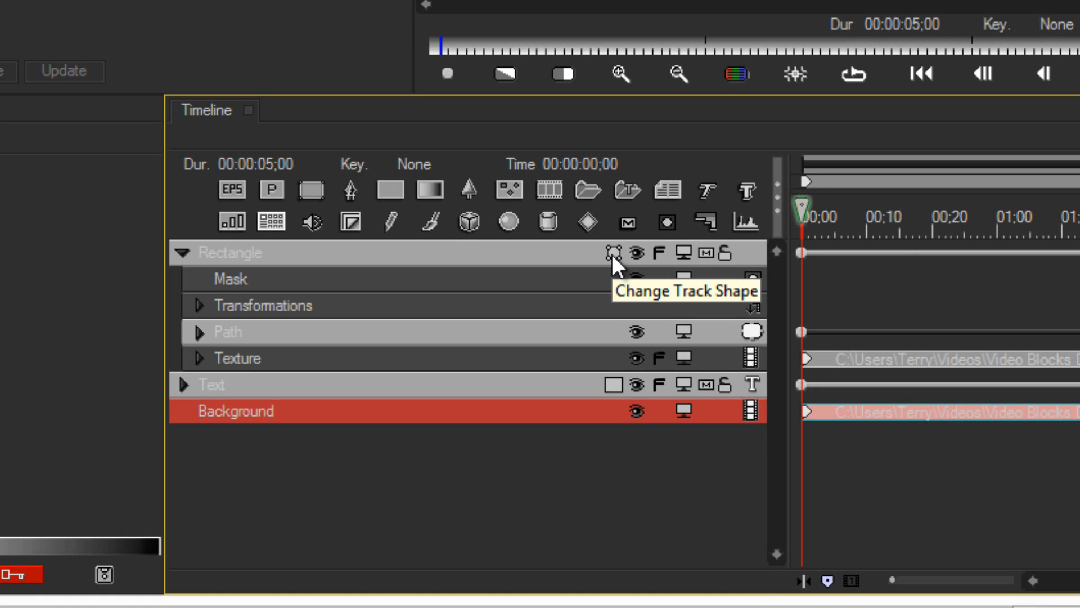
Change the shape of the textured Rectangle track above the Text track to 3D Extrusion.
left_click(614, 253)
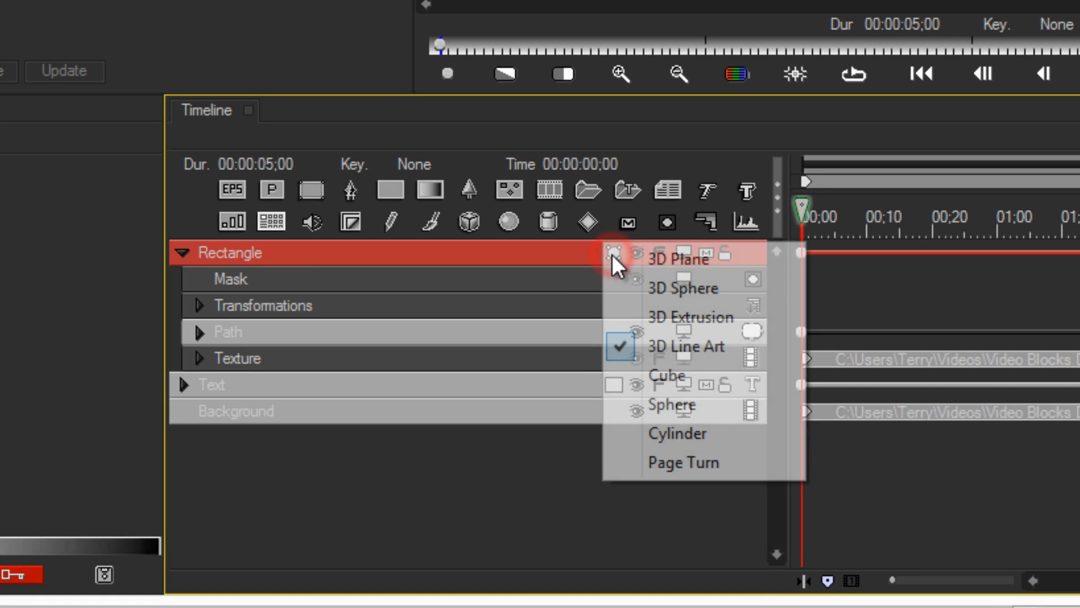
left_click(682, 319)
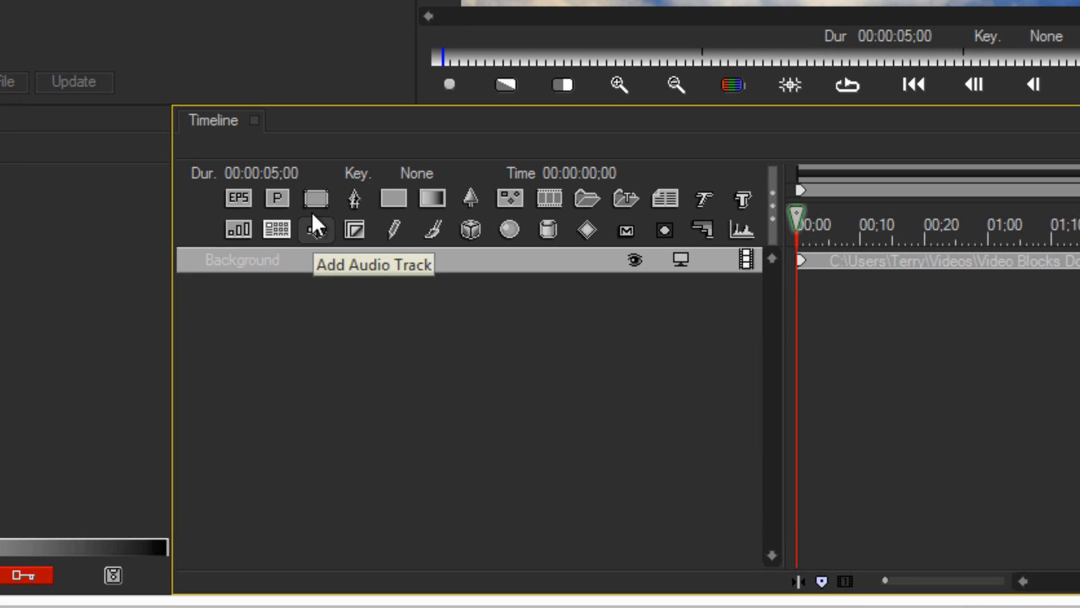
Add a new rectangle track above the Background, change its shape to 3D Extrusion and select its Silhouette track.
left_click(314, 200)
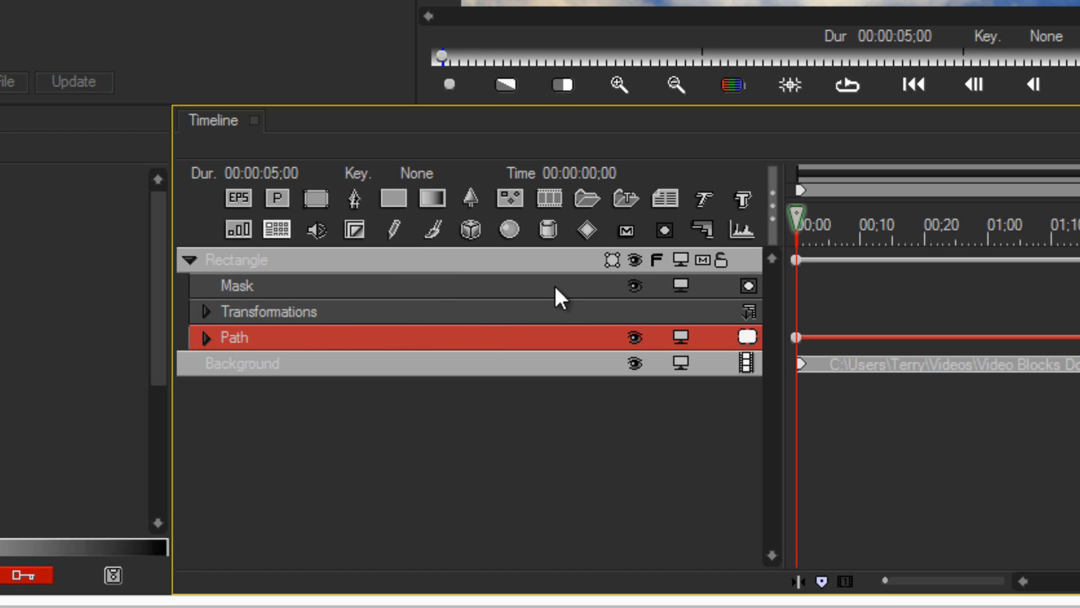
left_click(614, 259)
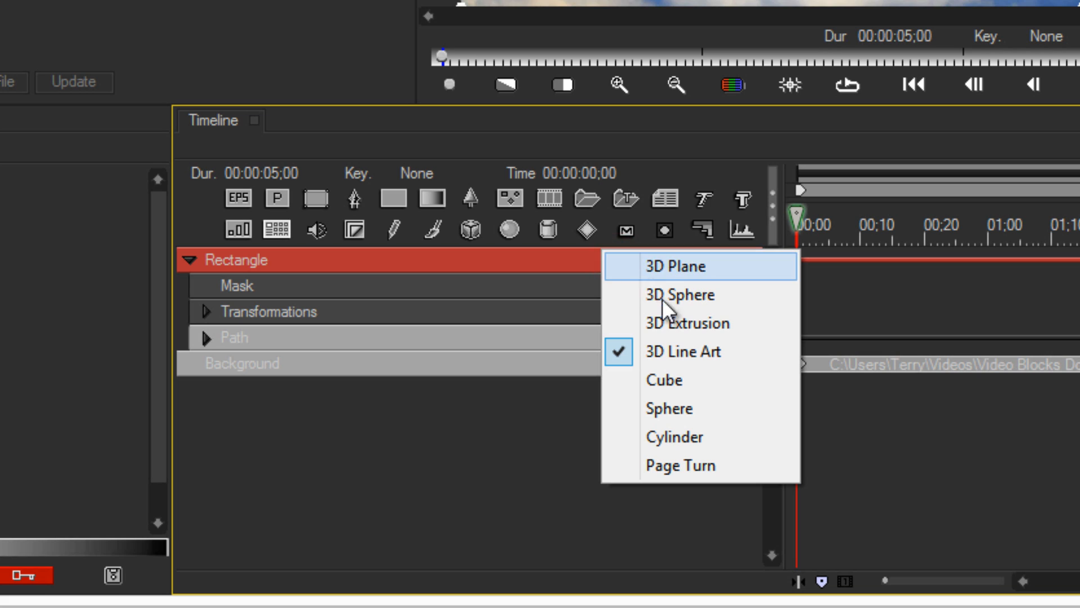
left_click(663, 323)
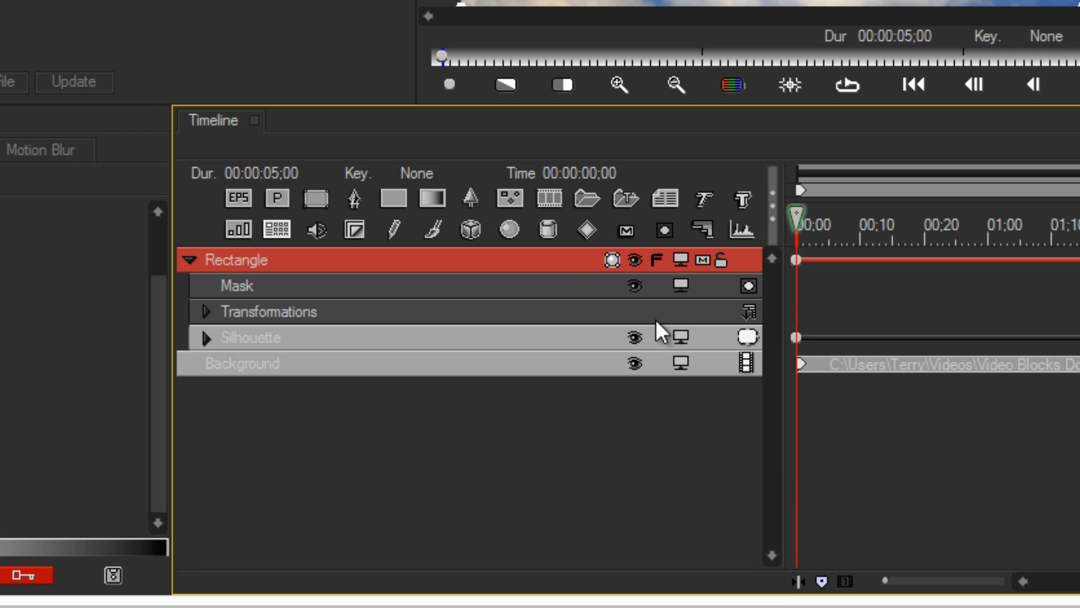
left_click(278, 337)
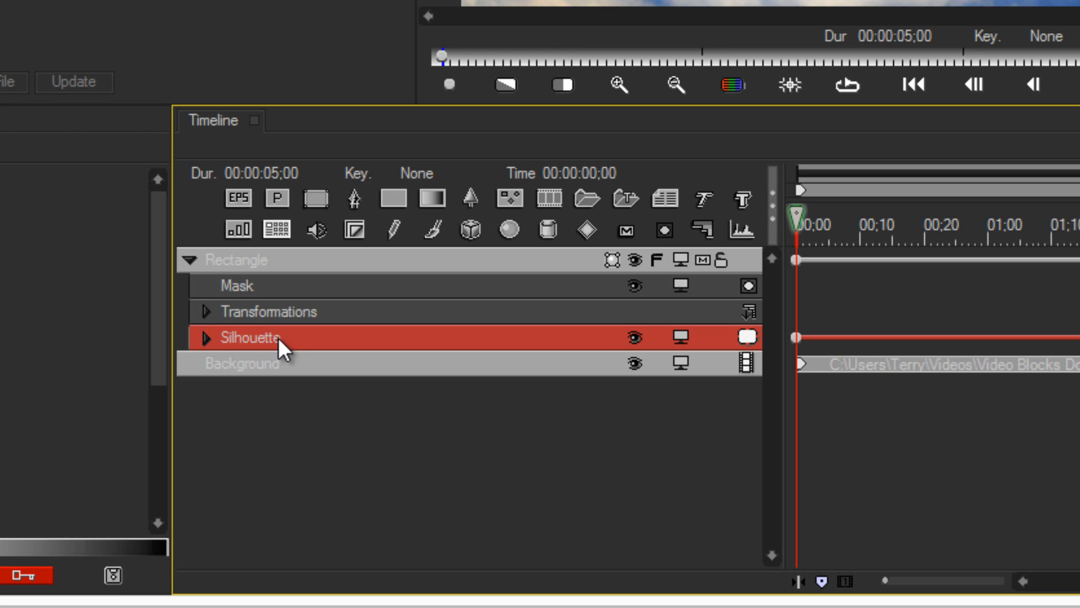
Rotate the extruded rectangle to Spin Y 59.03 and Tumble X 24.47.
left_click(292, 263)
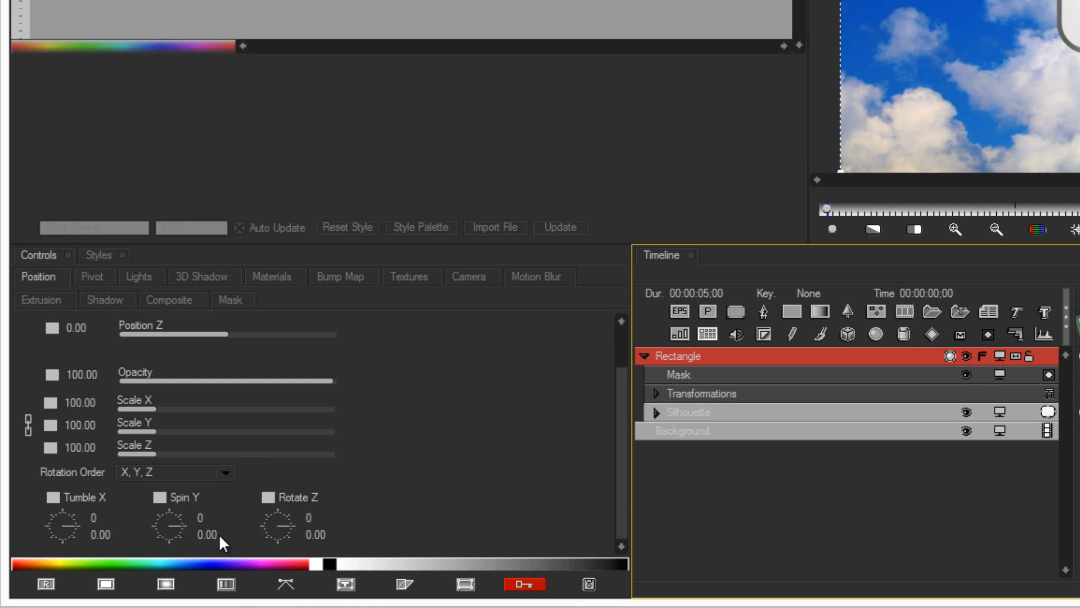
left_click_drag(212, 539, 232, 534)
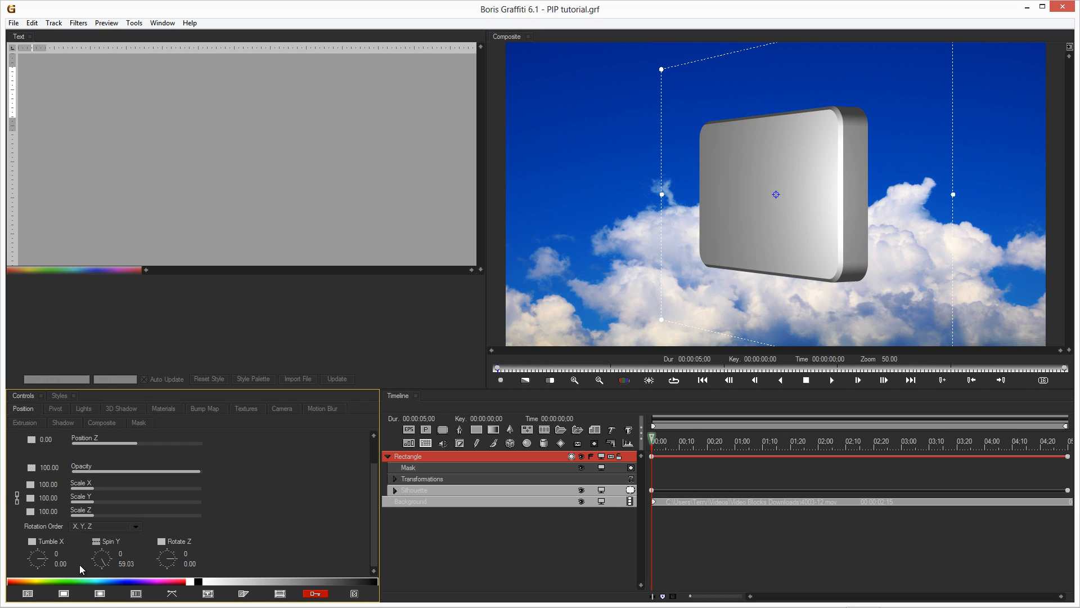
left_click_drag(61, 563, 70, 562)
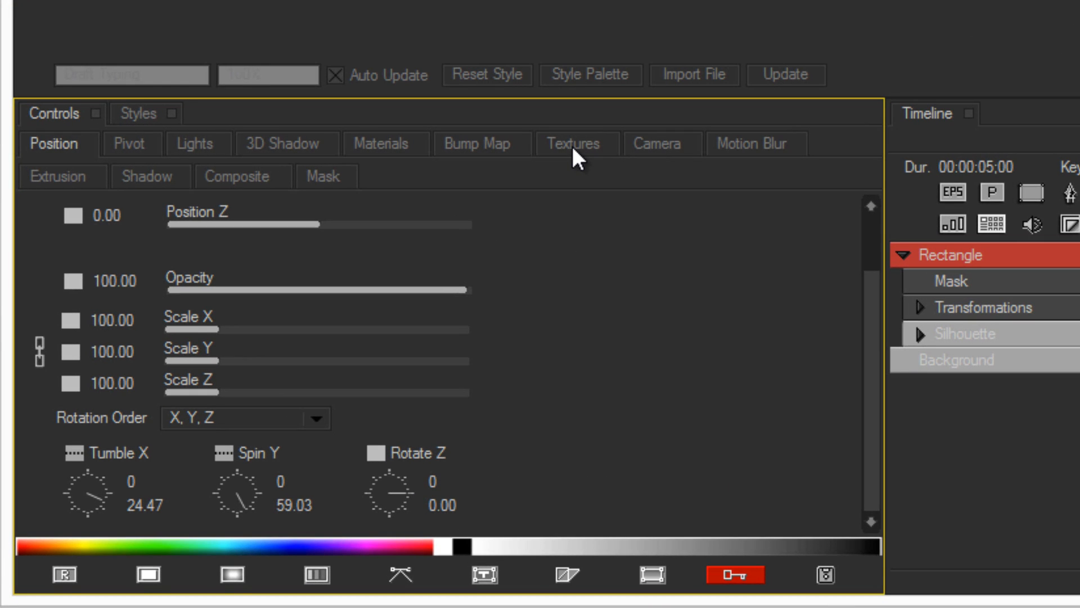
Open the extruded rectangle's texture settings in a separate Controls window beside the composite preview.
left_click(573, 149)
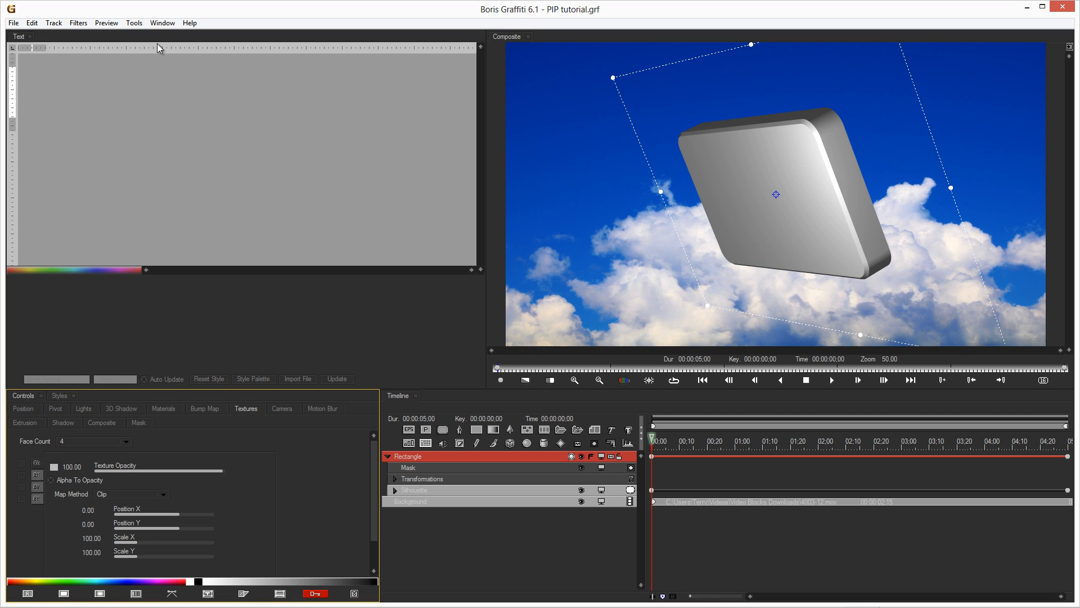
left_click(162, 23)
mouse_move(166, 36)
left_click(342, 90)
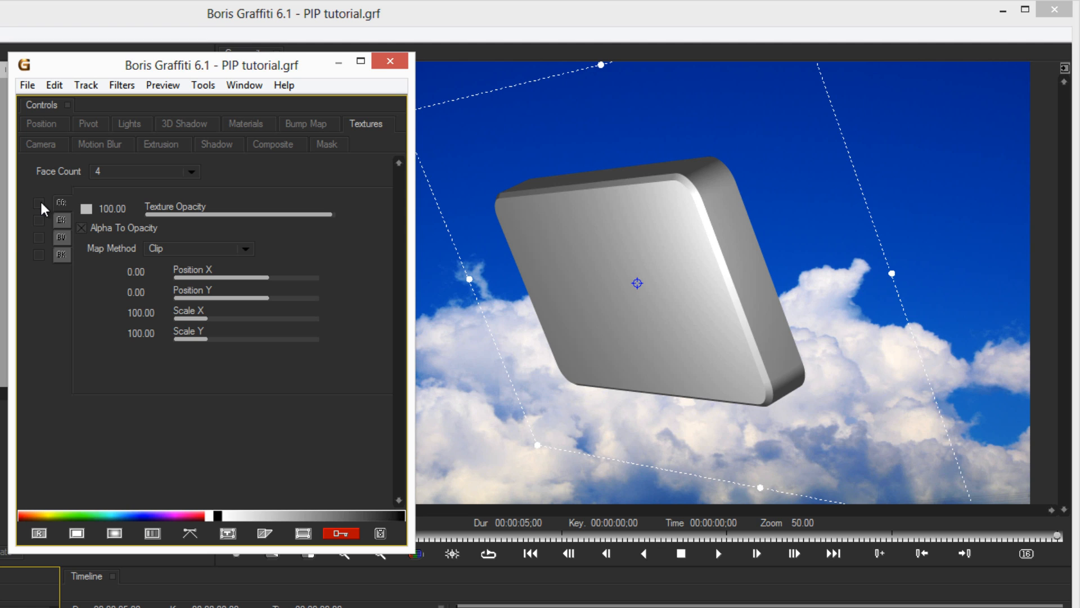
Enable the texture on the extrusion's front face and set its map method to Stretch.
left_click(38, 202)
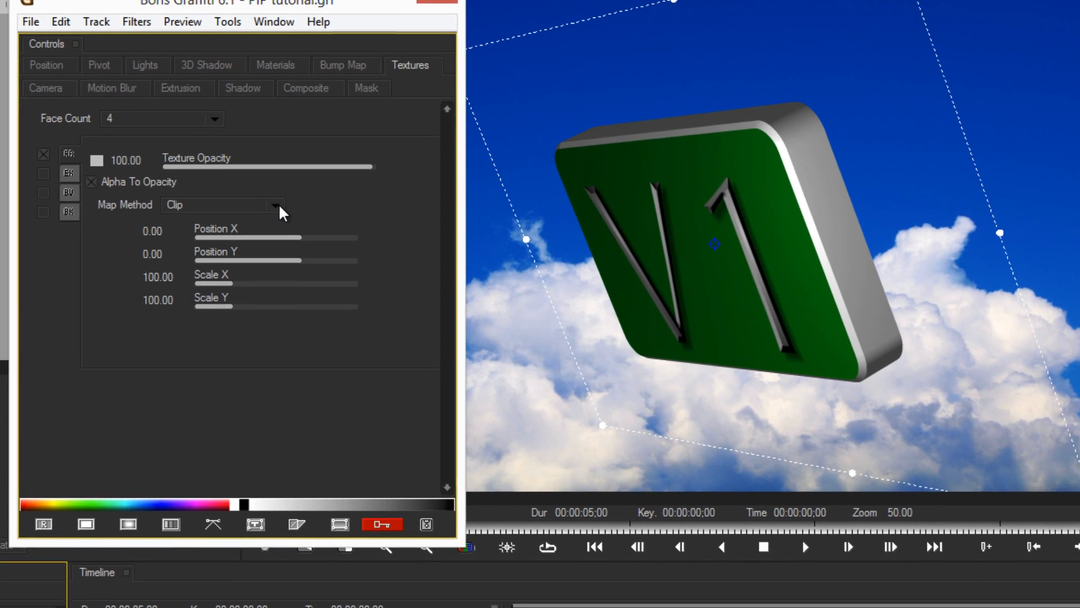
left_click(276, 206)
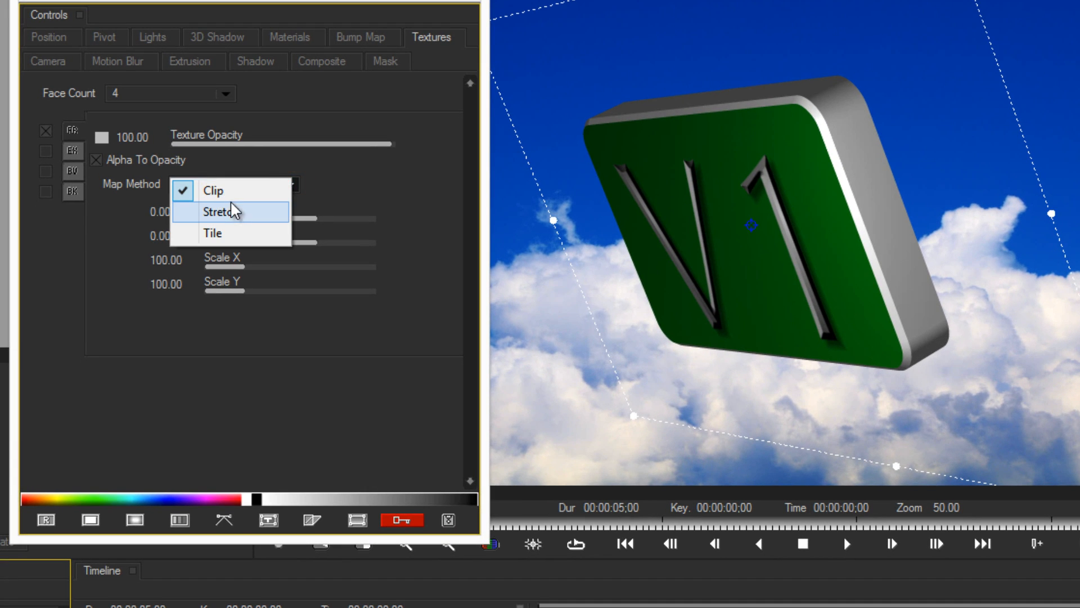
left_click(217, 228)
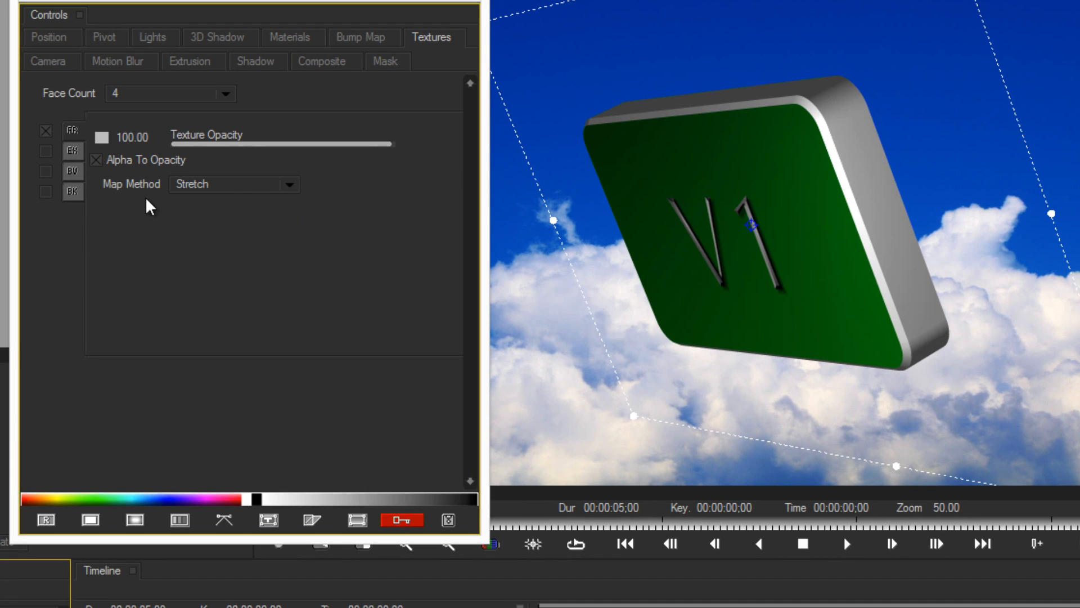
Enable the texture on the extruded sides of the rectangle and set their map method to Stretch.
left_click(47, 151)
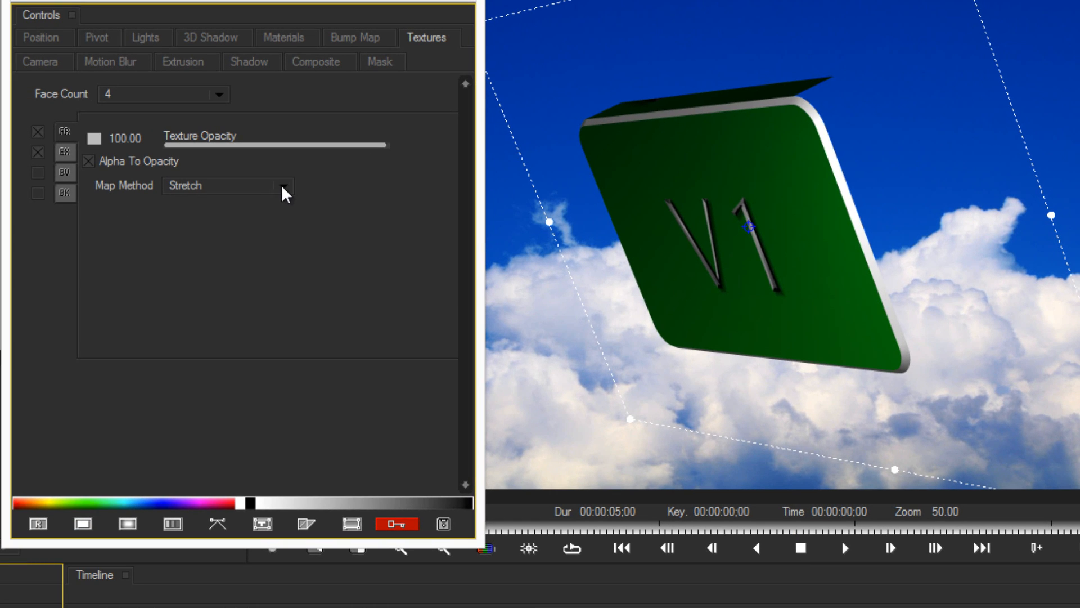
left_click(67, 151)
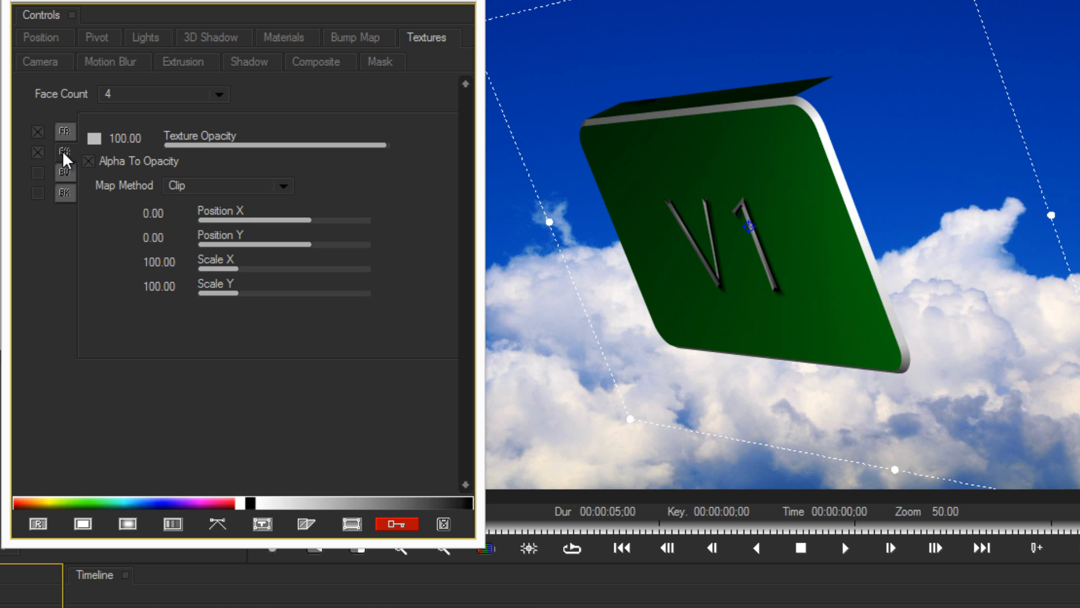
left_click(283, 187)
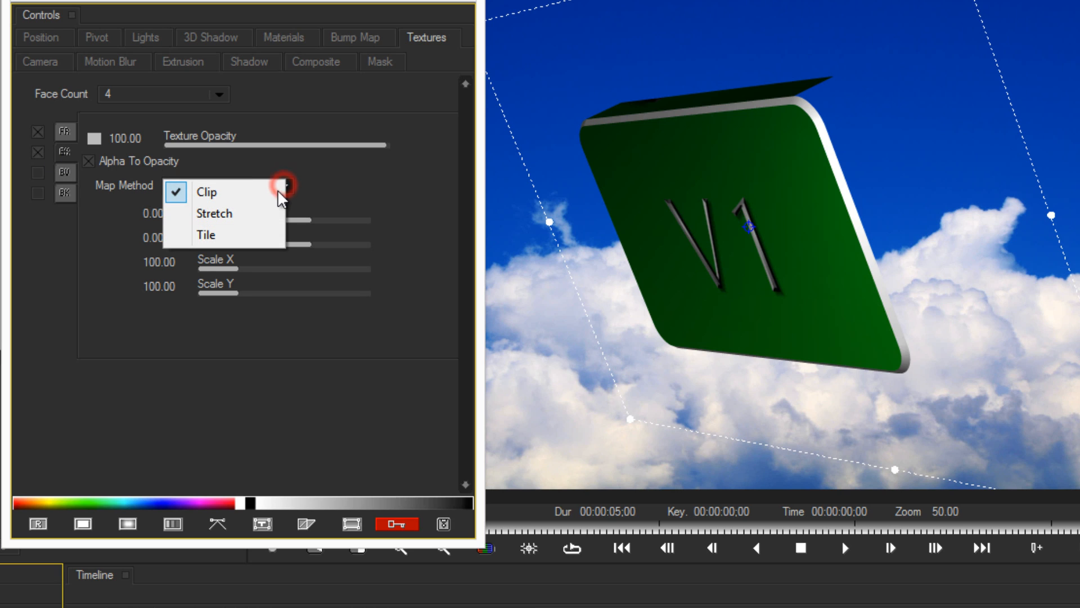
left_click(247, 213)
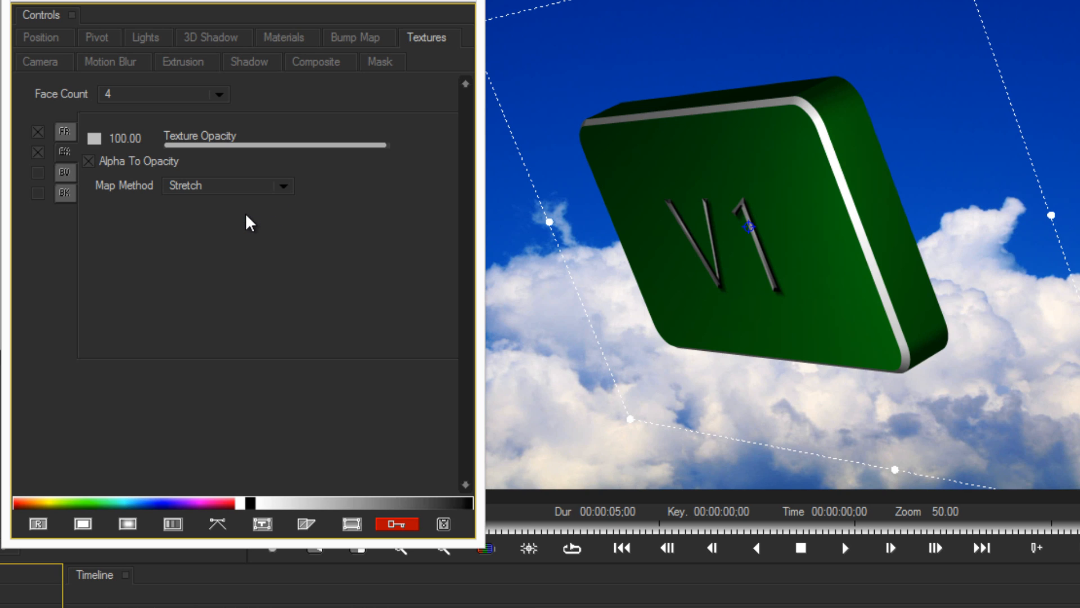
Enable the texture on the extrusion's bevel and set its map method to Stretch.
left_click(38, 172)
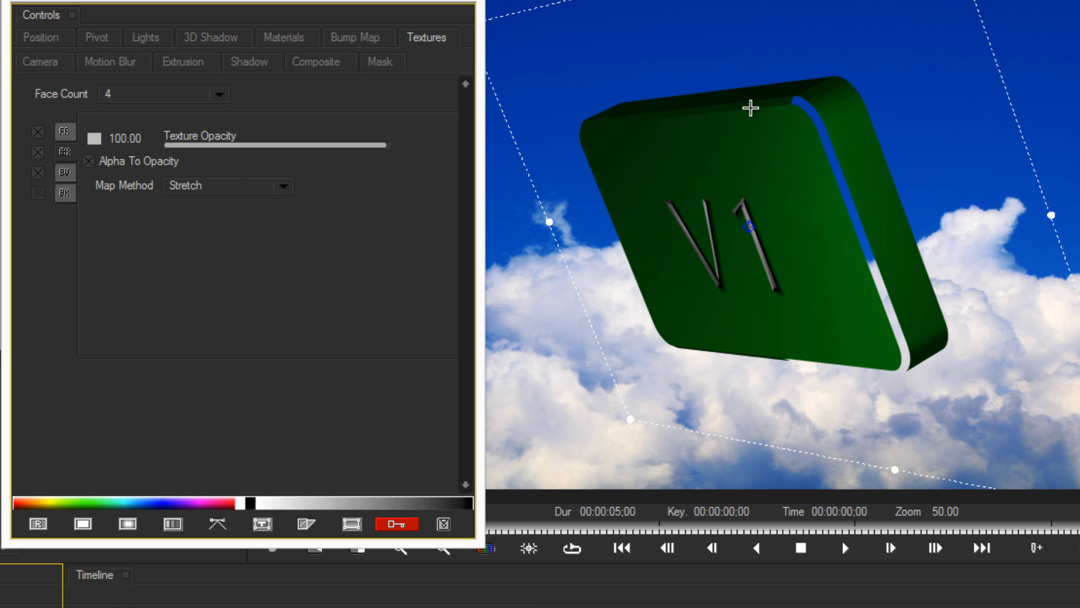
left_click(66, 174)
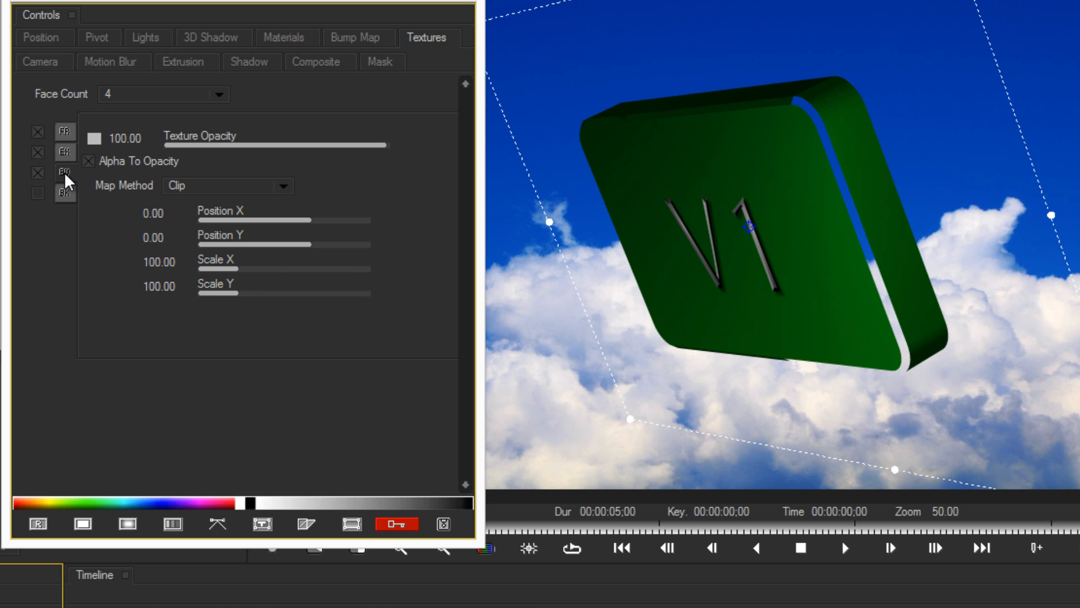
left_click(284, 185)
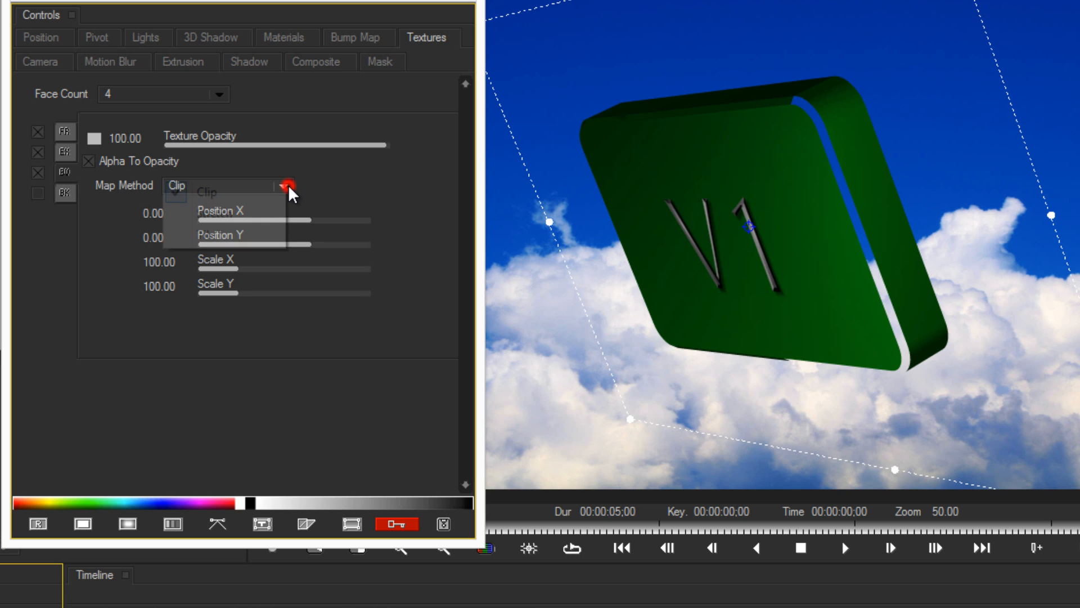
left_click(231, 212)
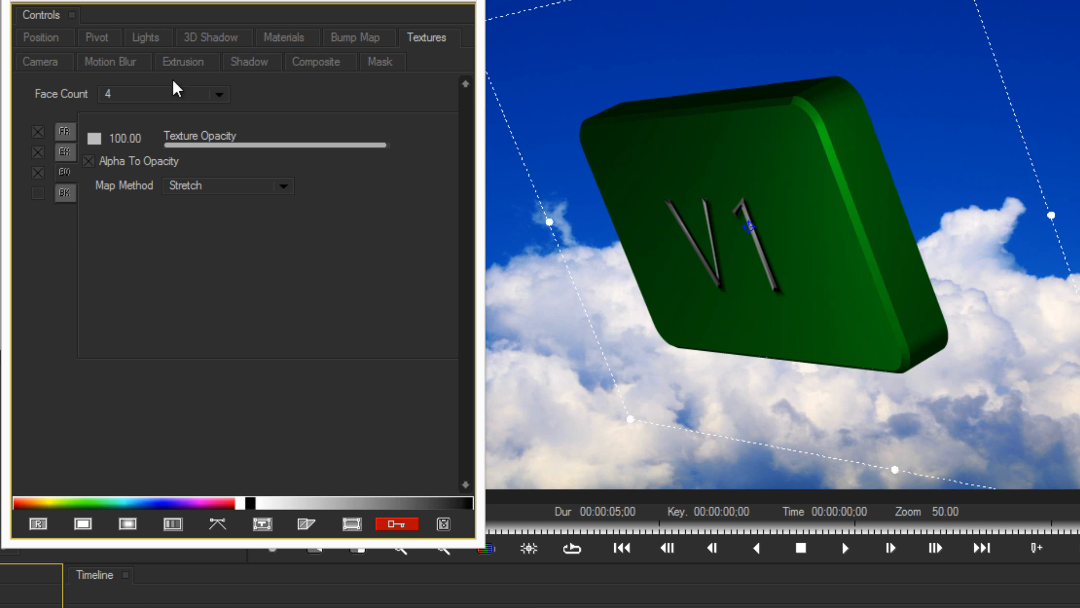
Rotate the rectangle to Spin Y 120.94, and texture its back face with the Stretch map method.
left_click(42, 38)
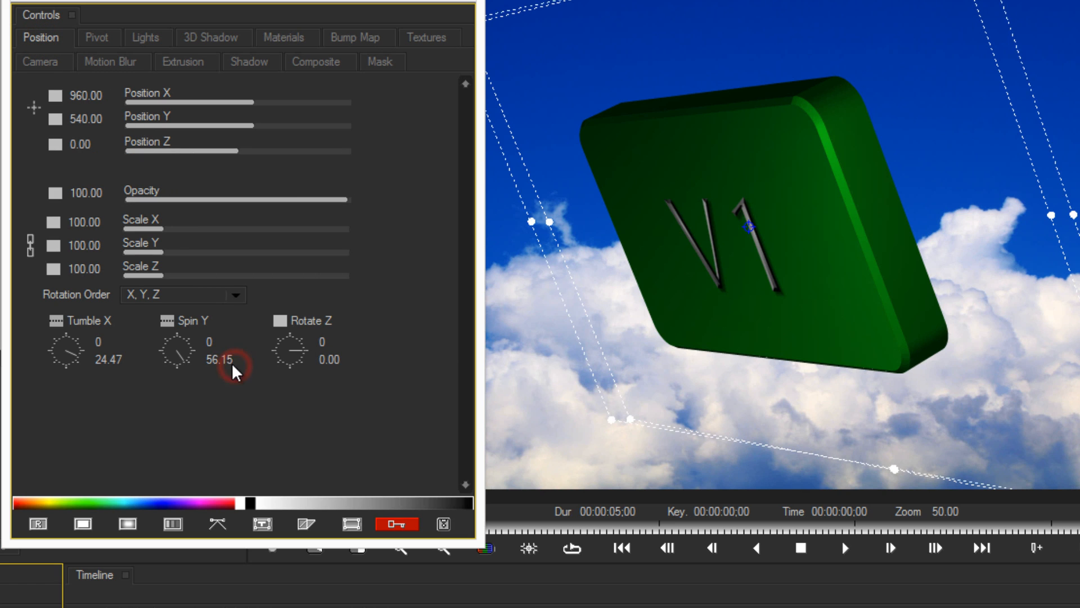
left_click_drag(234, 369, 280, 370)
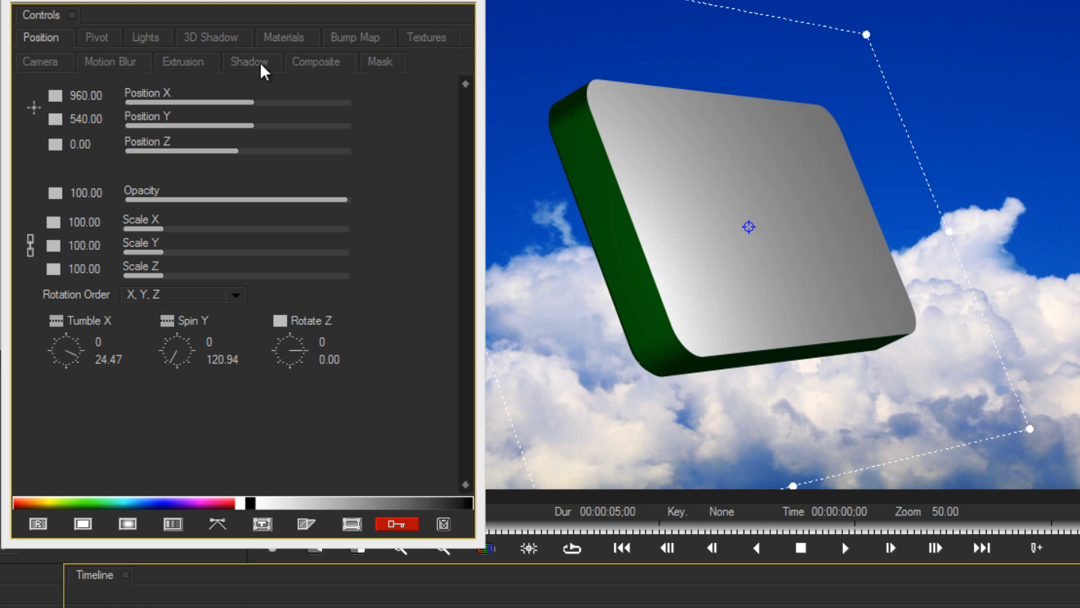
left_click(421, 42)
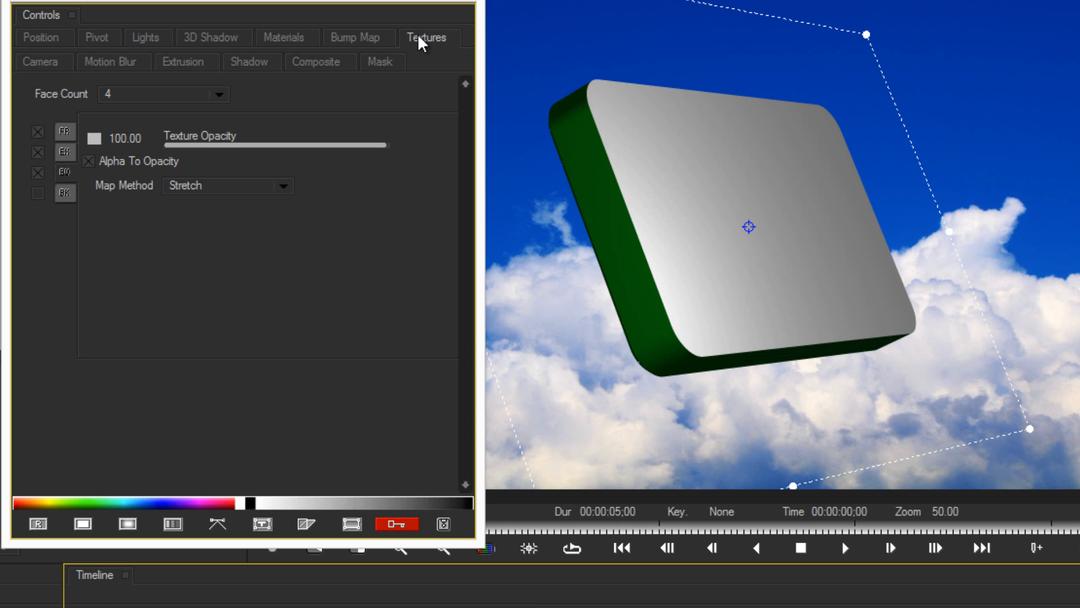
left_click(64, 194)
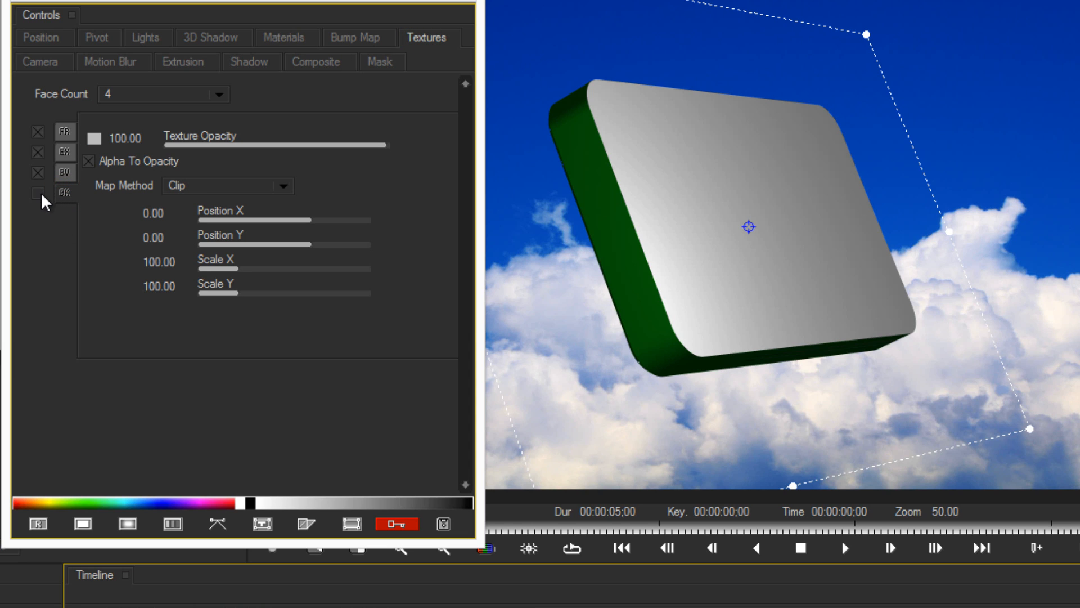
left_click(39, 193)
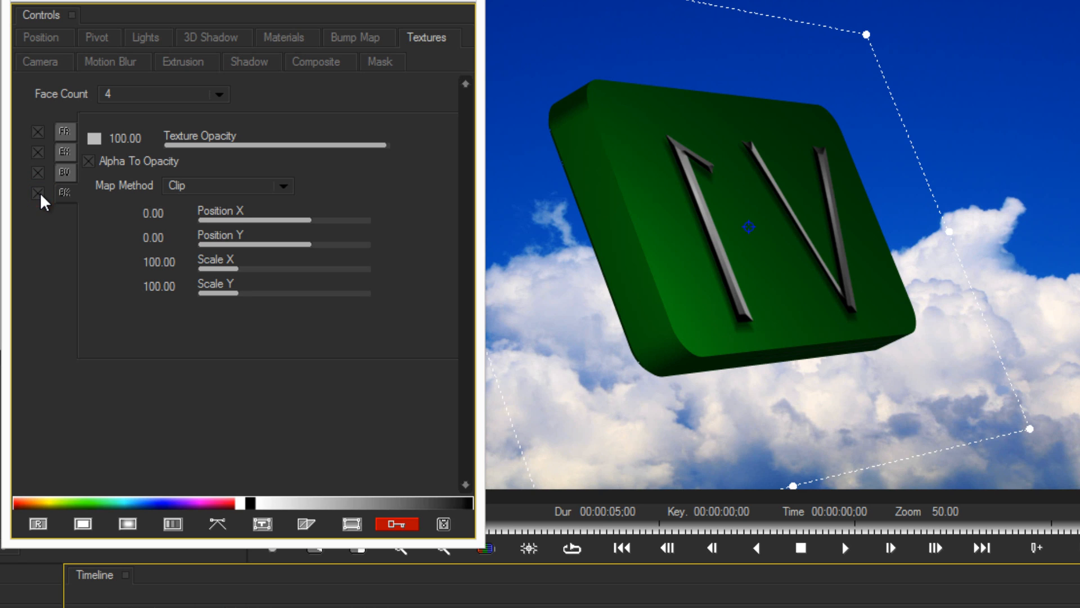
left_click(289, 187)
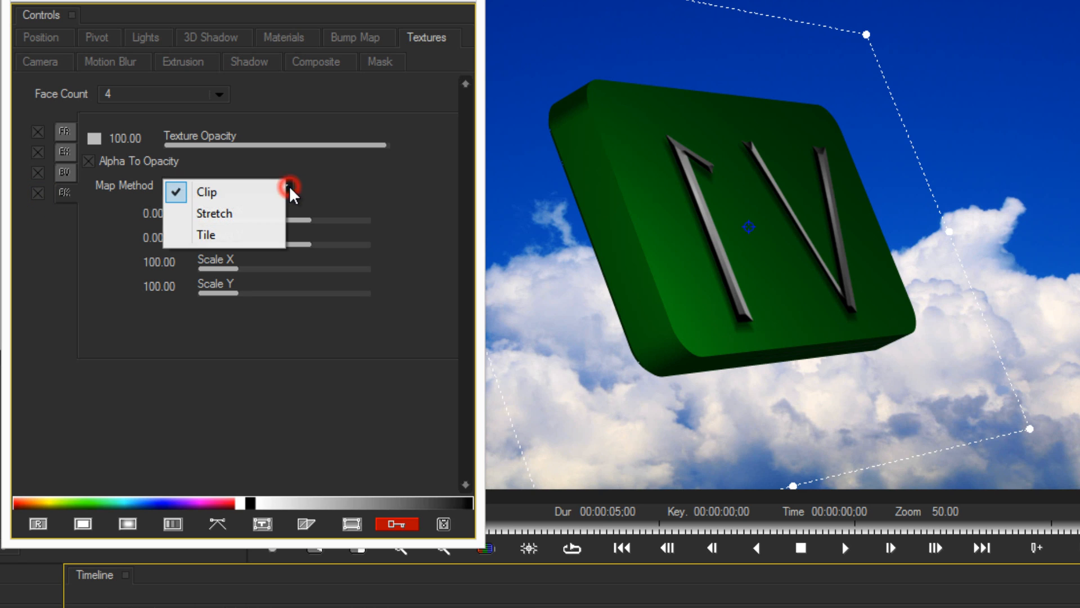
left_click(221, 213)
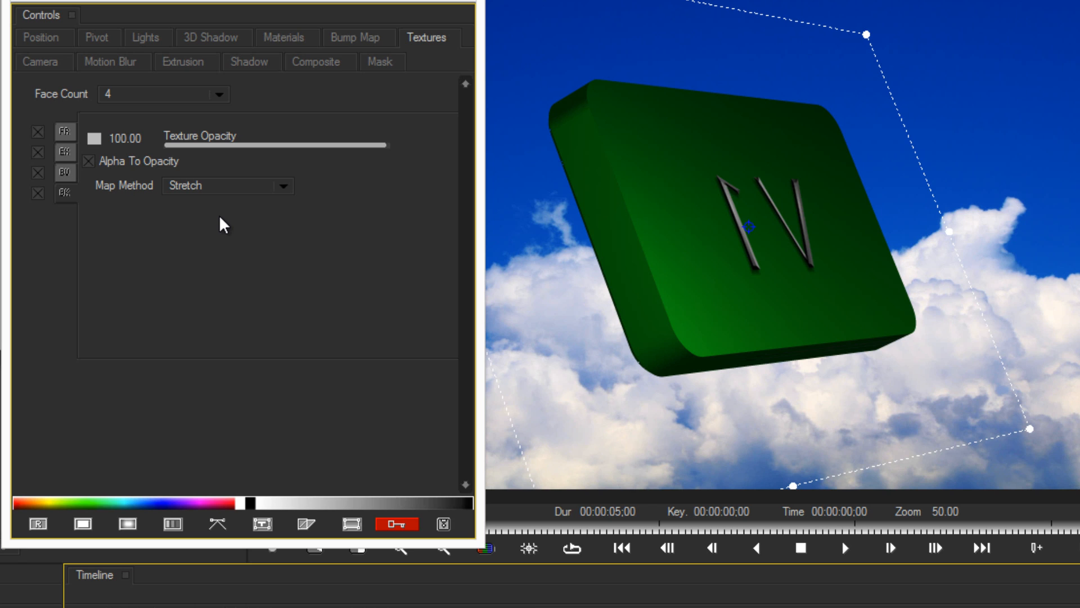
Turn the rectangle edge-on with Tumble X 1.42 and Spin Y 87.82, and set its extrusion depth to 21.88.
left_click(42, 37)
left_click_drag(223, 360, 204, 347)
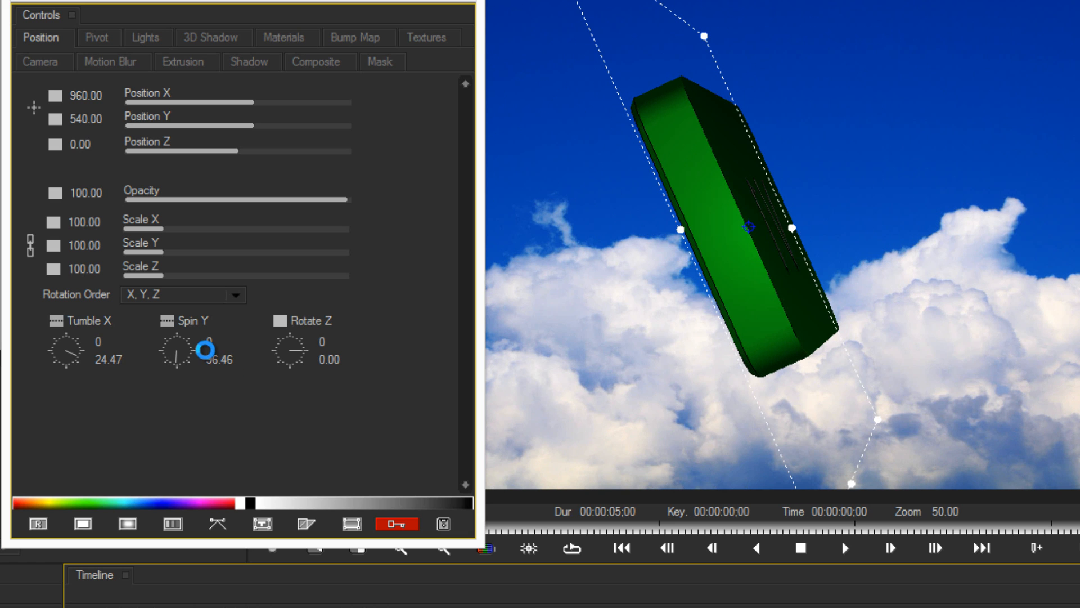
left_click(186, 63)
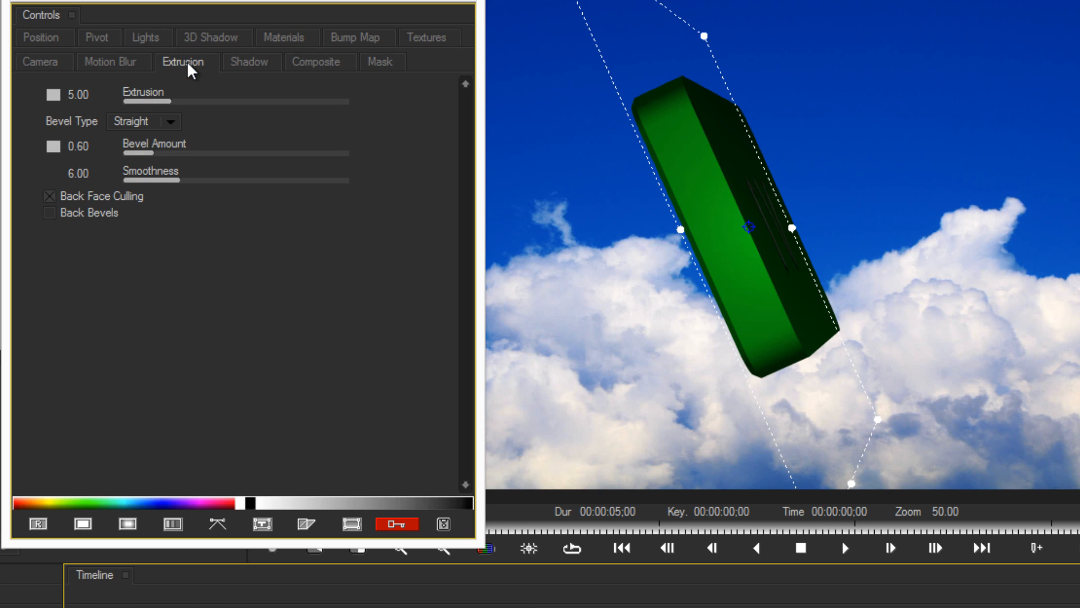
left_click(41, 37)
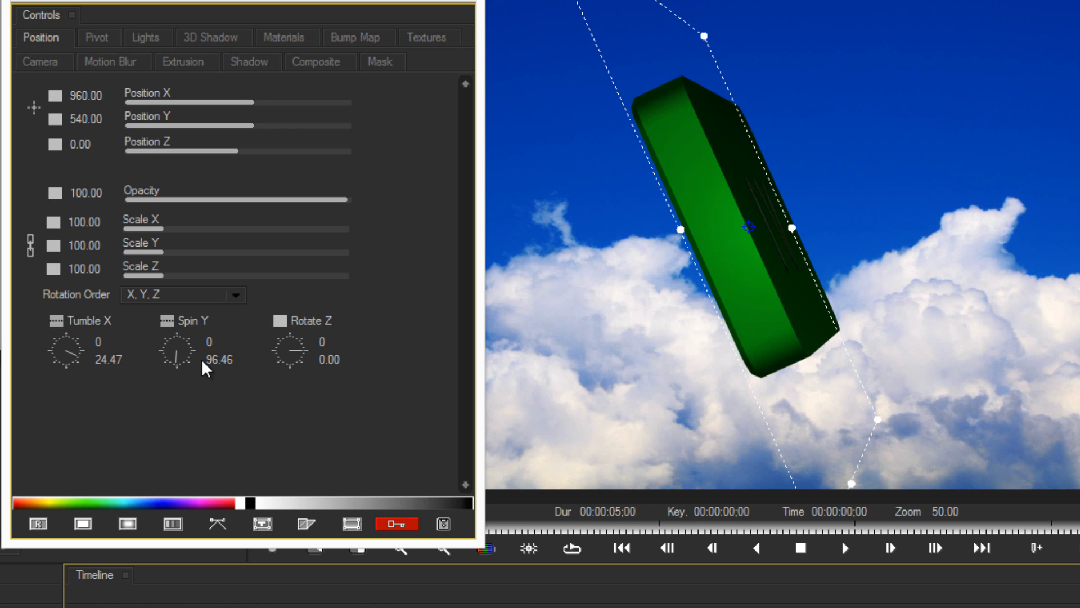
left_click_drag(115, 361, 109, 361)
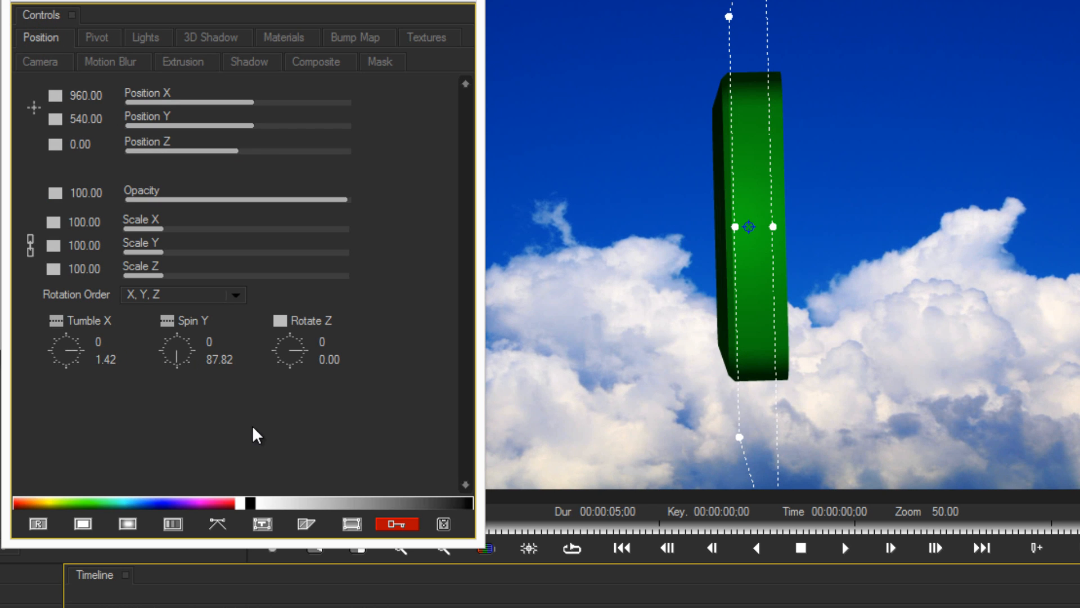
left_click(198, 63)
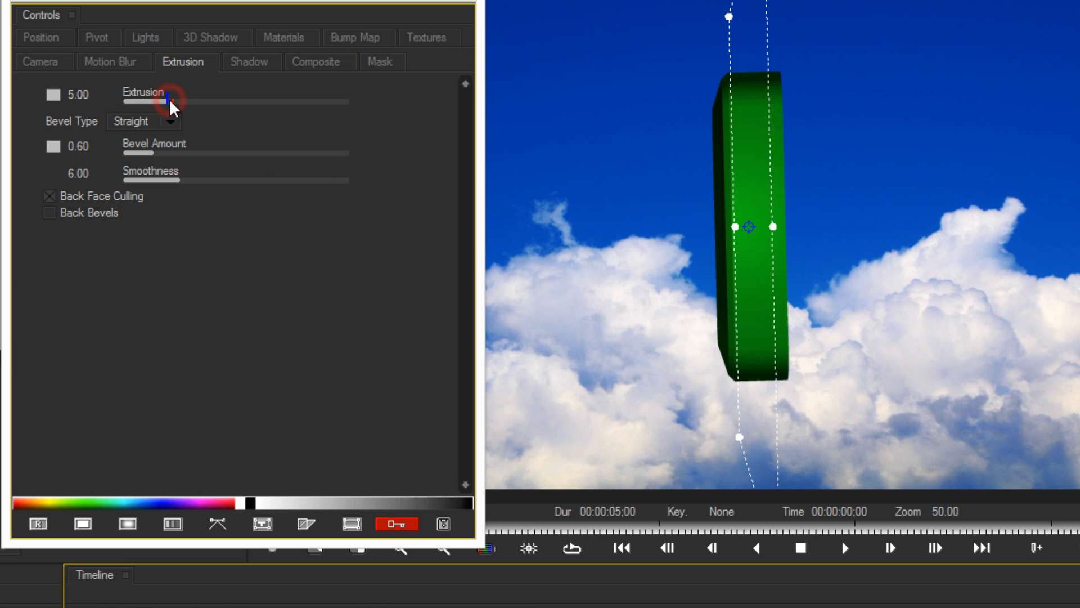
left_click_drag(171, 106, 325, 115)
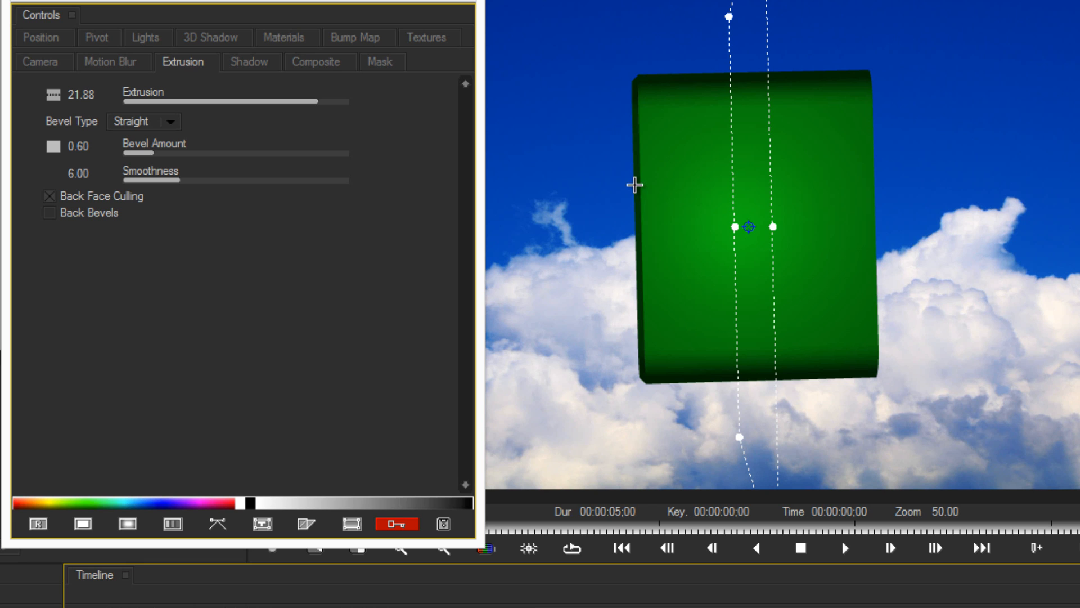
Set the bevel amount of the rectangle's extrusion to 4.35.
left_click_drag(152, 157, 311, 169)
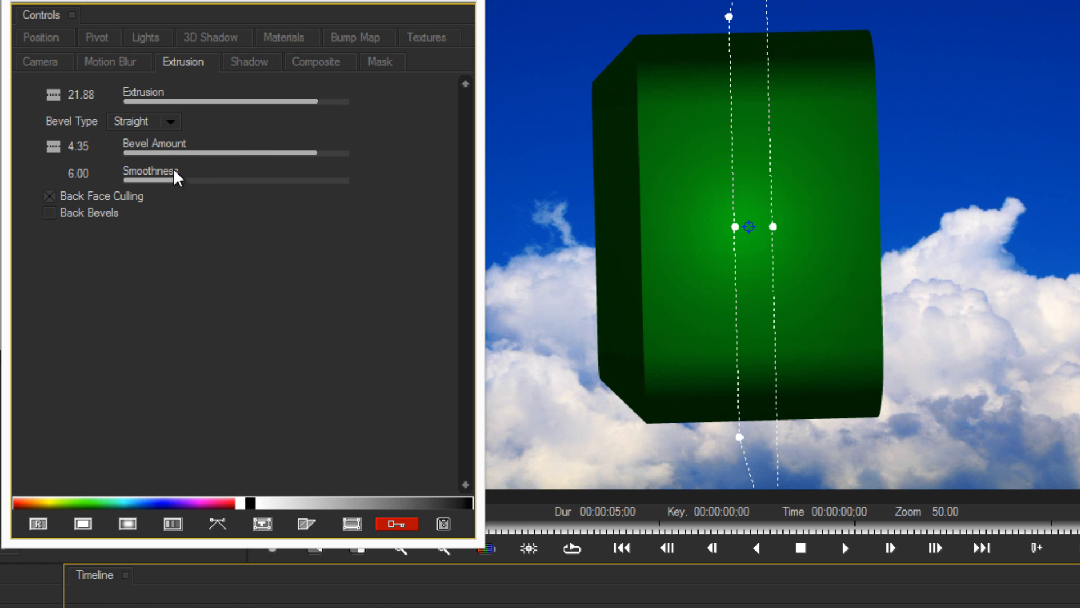
Try the Convex and Concave bevel types on the extruded rectangle, and switch back to Straight.
left_click(170, 124)
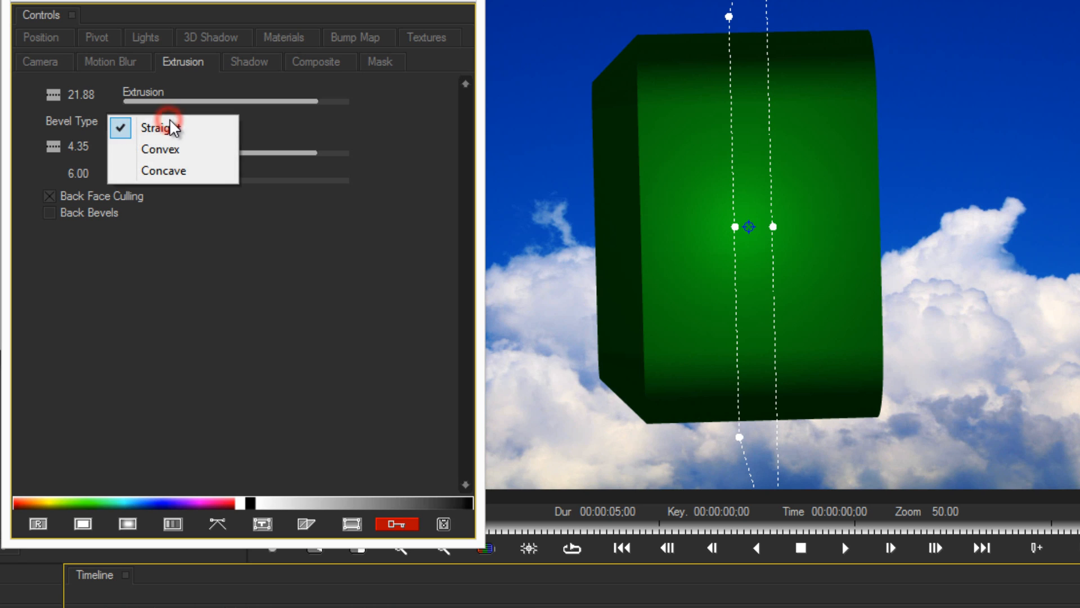
left_click(159, 149)
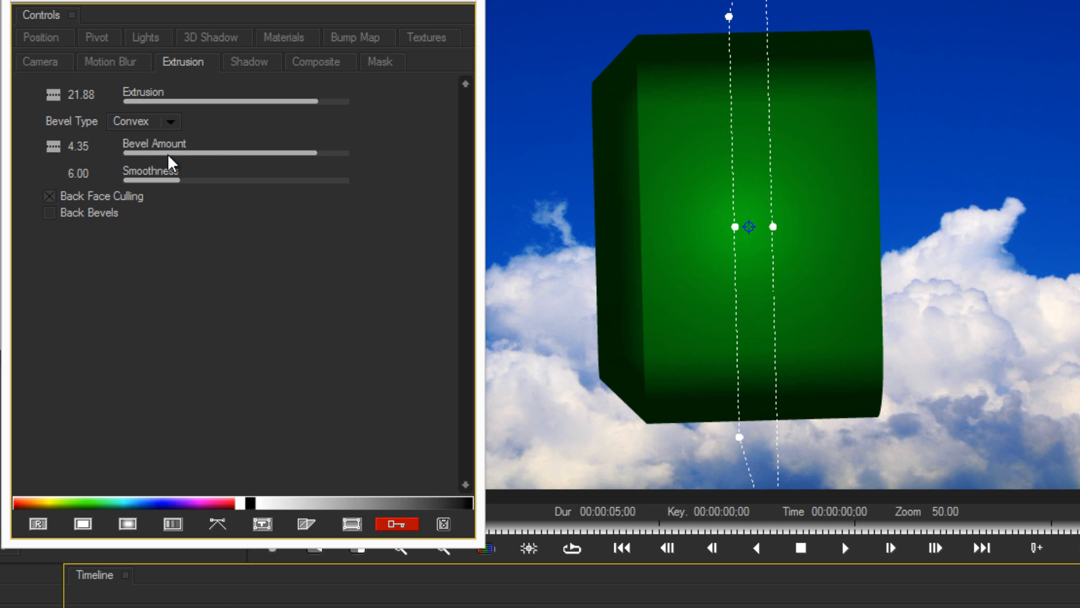
left_click(176, 122)
left_click(181, 174)
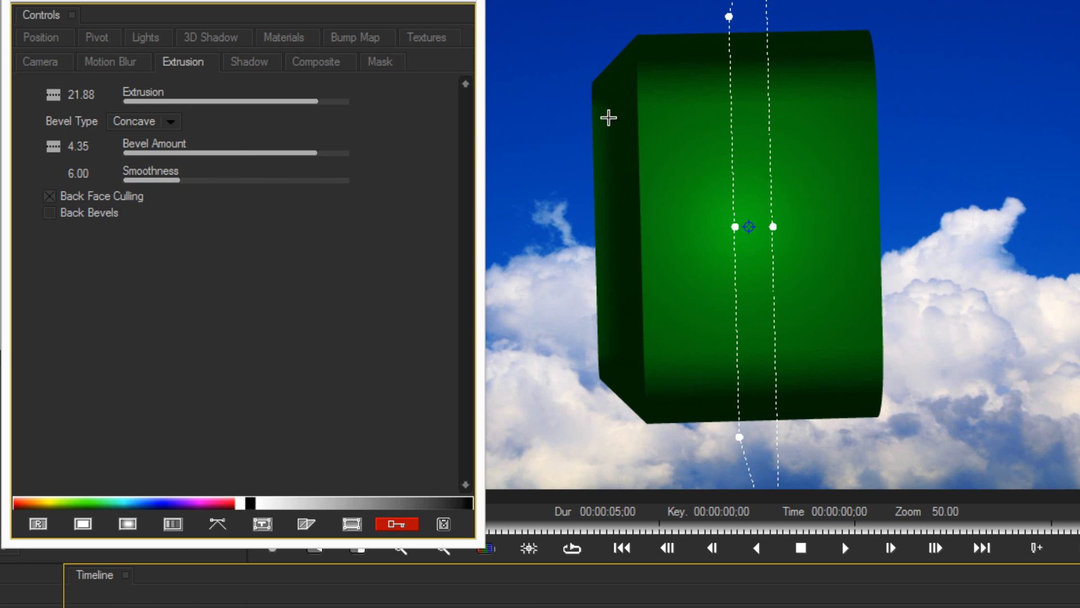
left_click(173, 122)
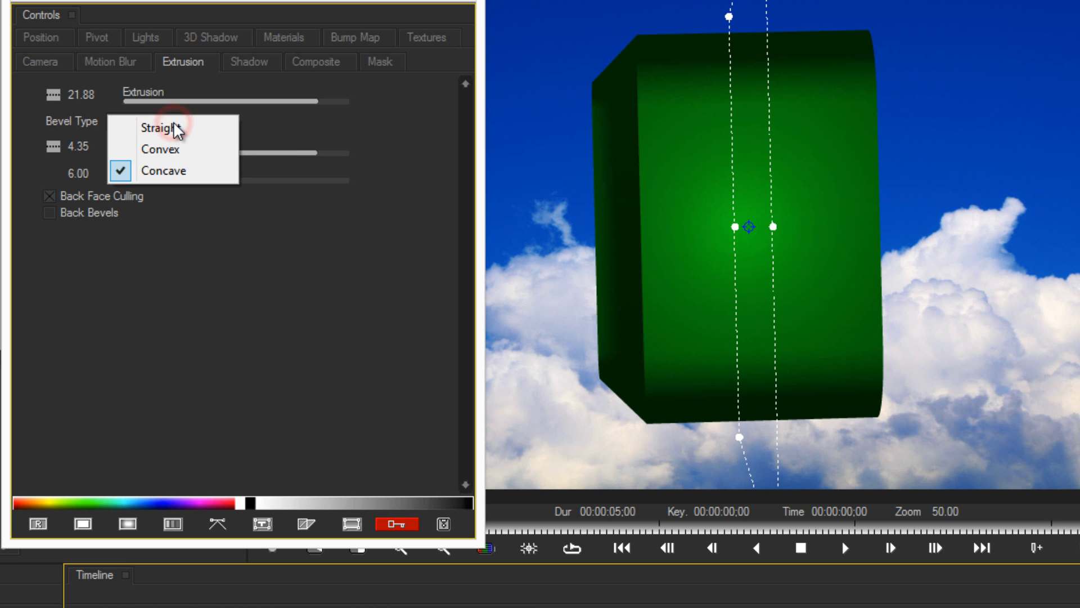
left_click(175, 131)
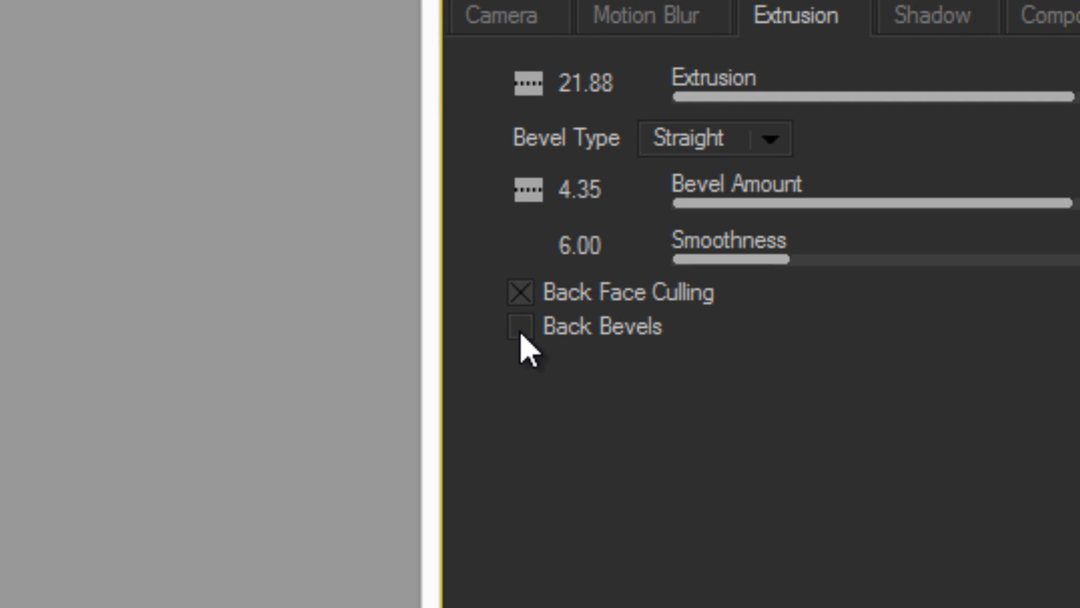
Enable back bevels on the extrusion and rotate the rectangle to Spin Y 113.74.
left_click(520, 328)
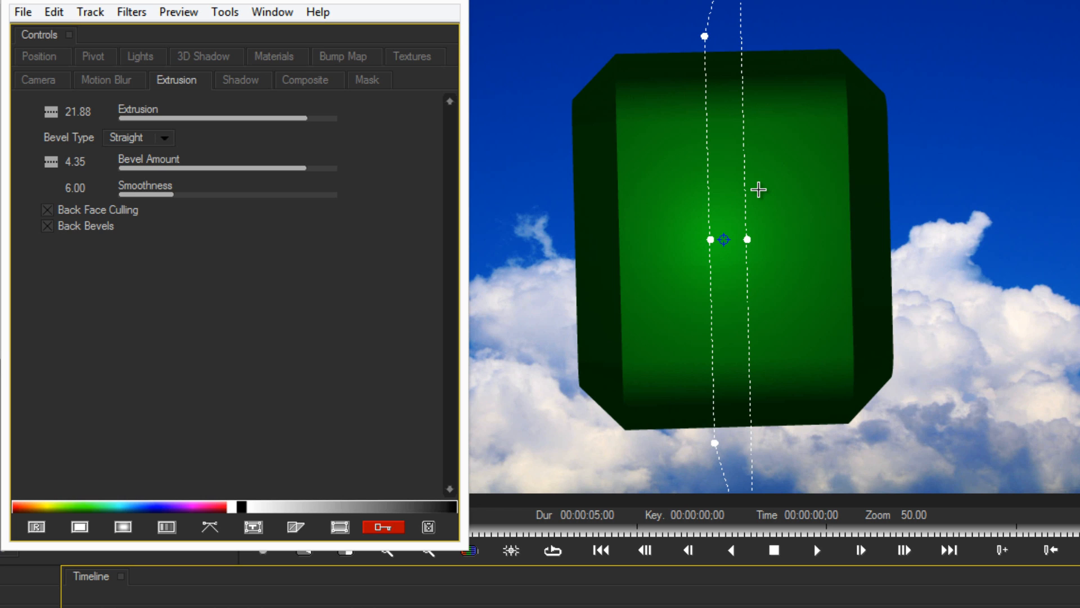
left_click(54, 59)
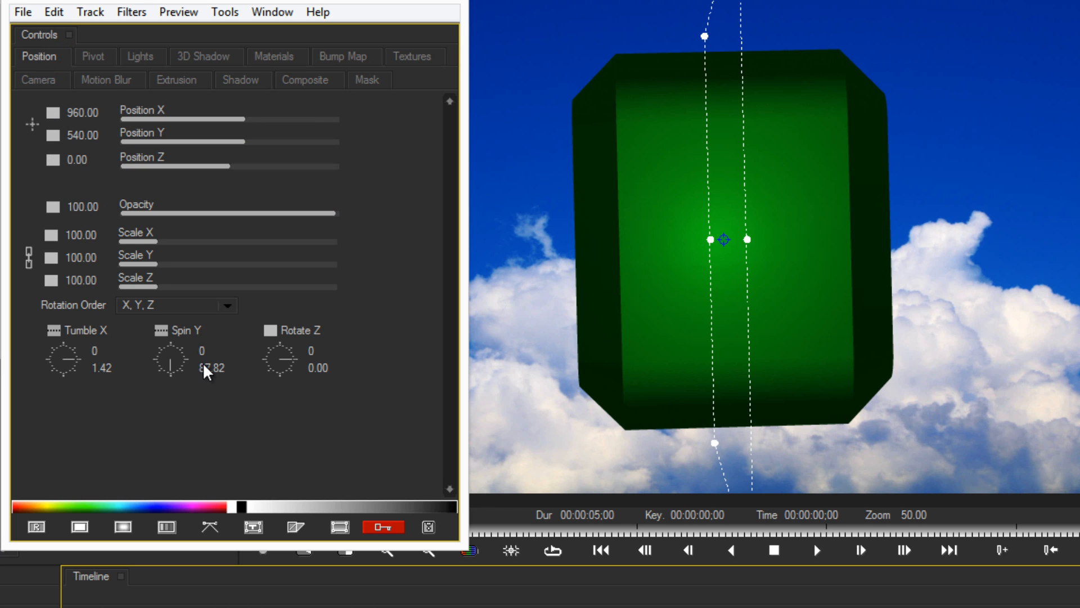
mouse_move(205, 364)
left_mouse_down()
mouse_move(221, 368)
mouse_move(211, 350)
left_mouse_up()
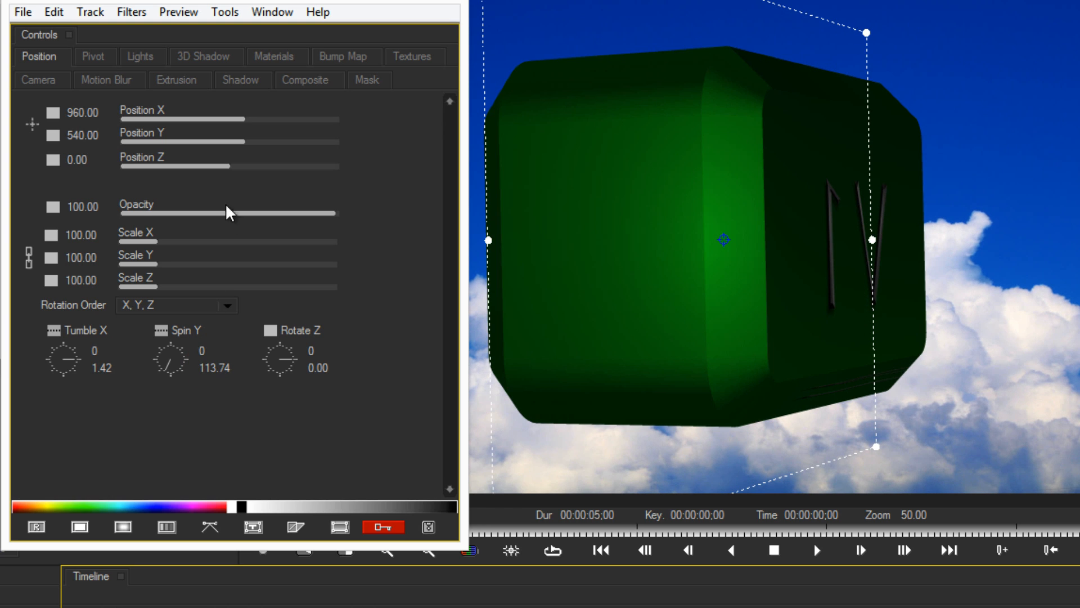
Compare the Concave and Straight bevel types from this angle, and settle on the Convex bevel type.
left_click(192, 84)
left_click(164, 139)
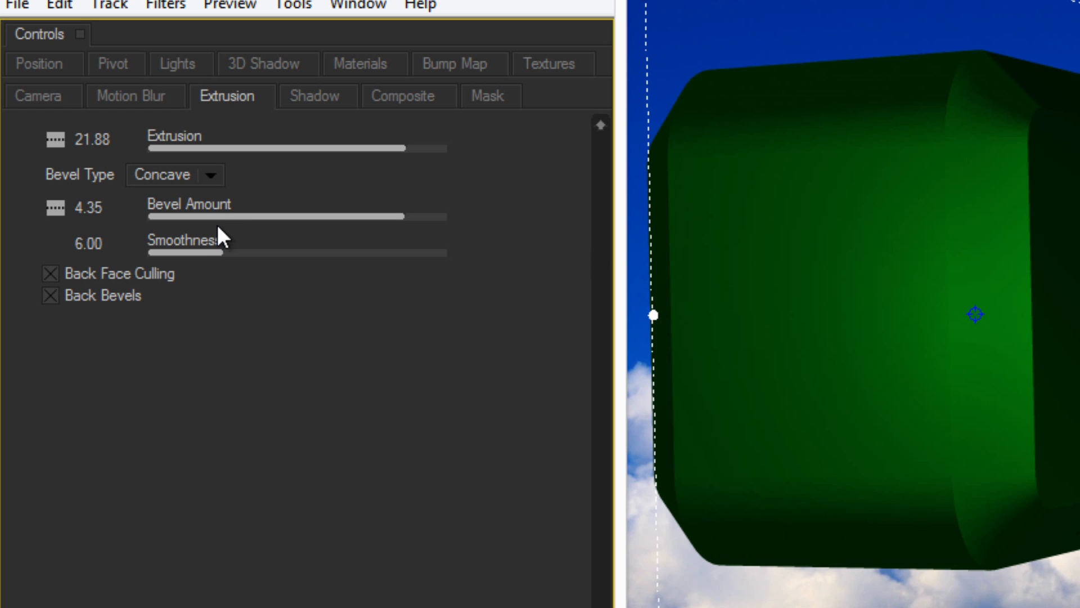
left_click(209, 175)
left_click(201, 180)
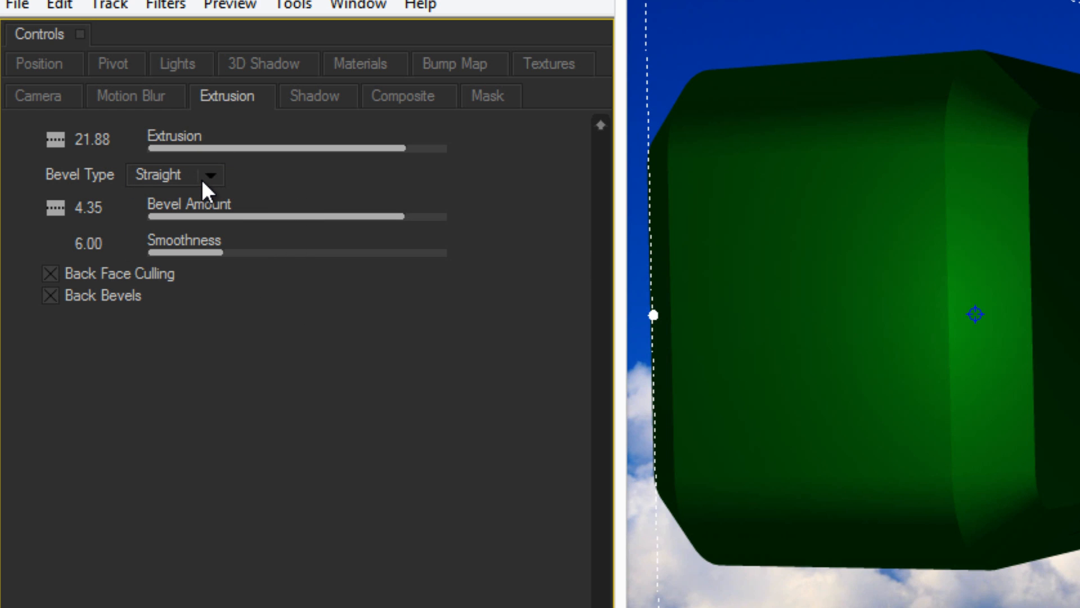
left_click(206, 180)
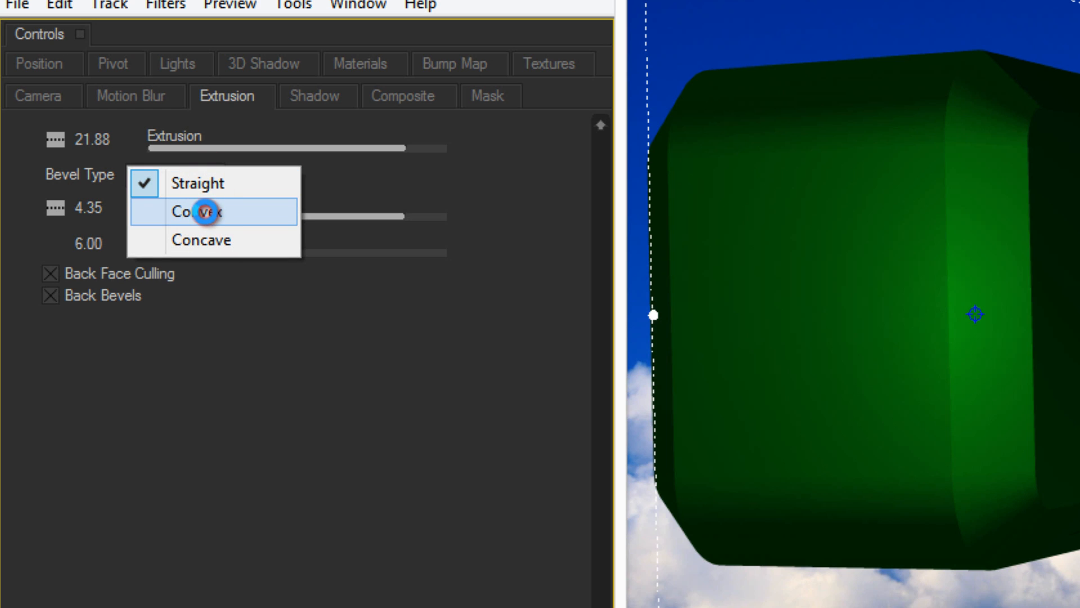
left_click(205, 211)
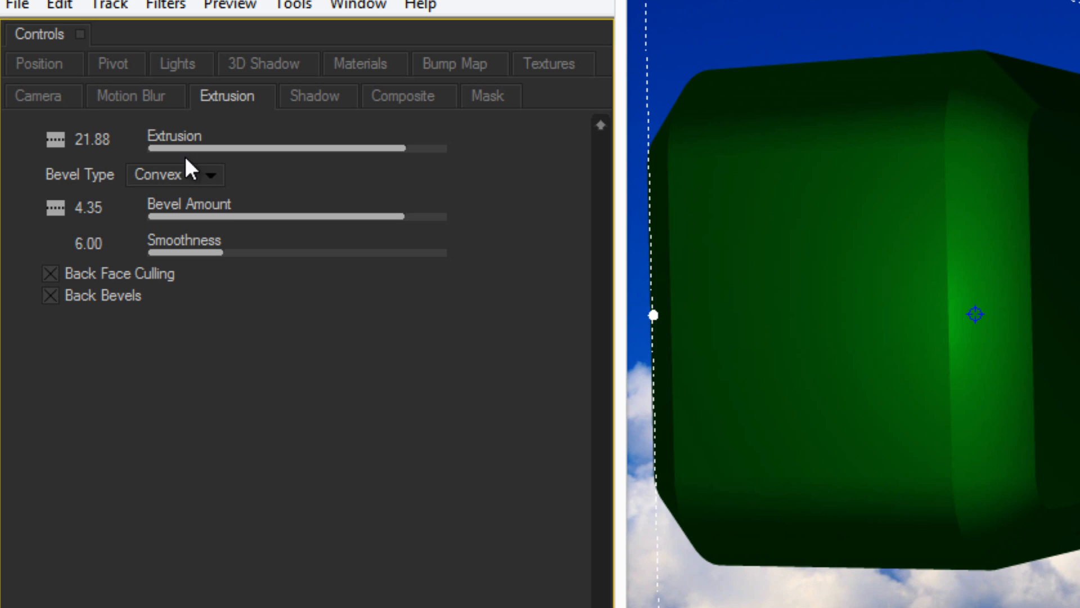
Rotate the rectangle about its Y axis to bring the front face into view.
left_click(41, 64)
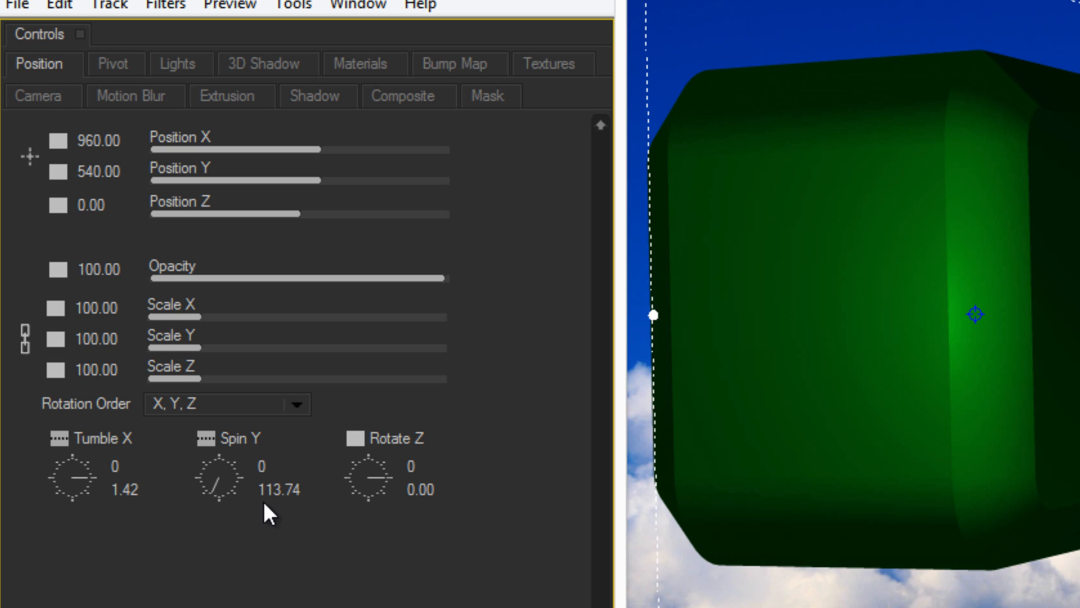
left_click_drag(269, 487, 226, 489)
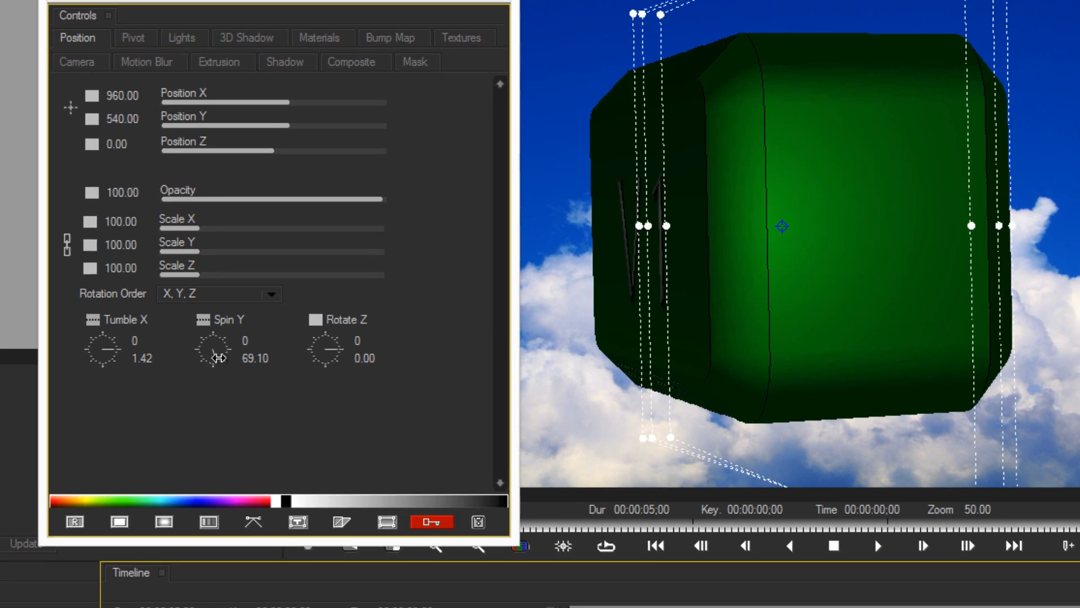
left_click_drag(219, 358, 202, 325)
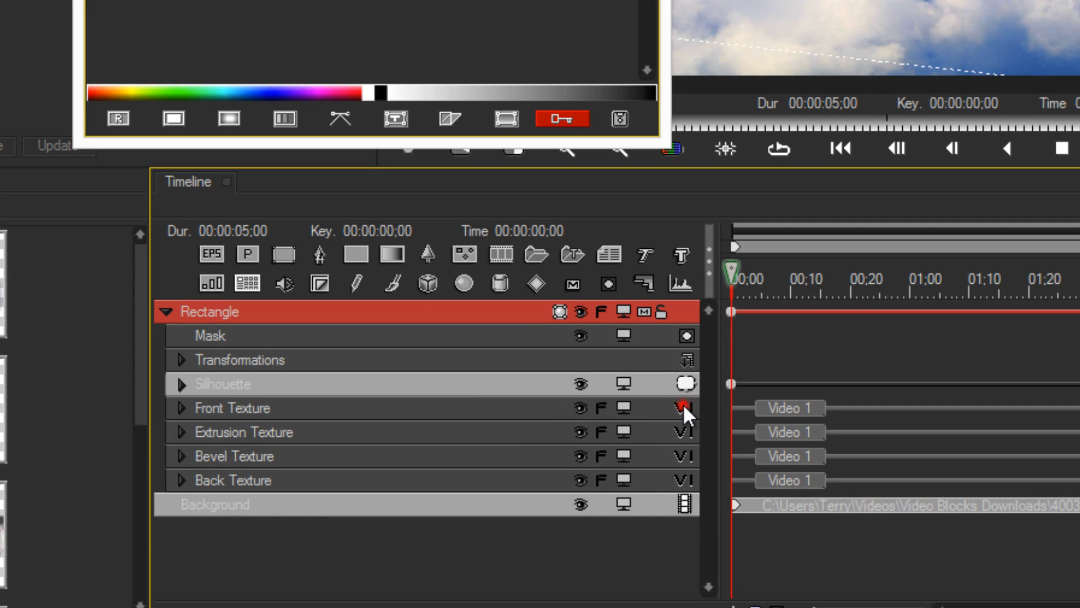
Replace the front texture's media with the movie file 1193-32 from the Video Blocks Downloads folder.
left_click(671, 427)
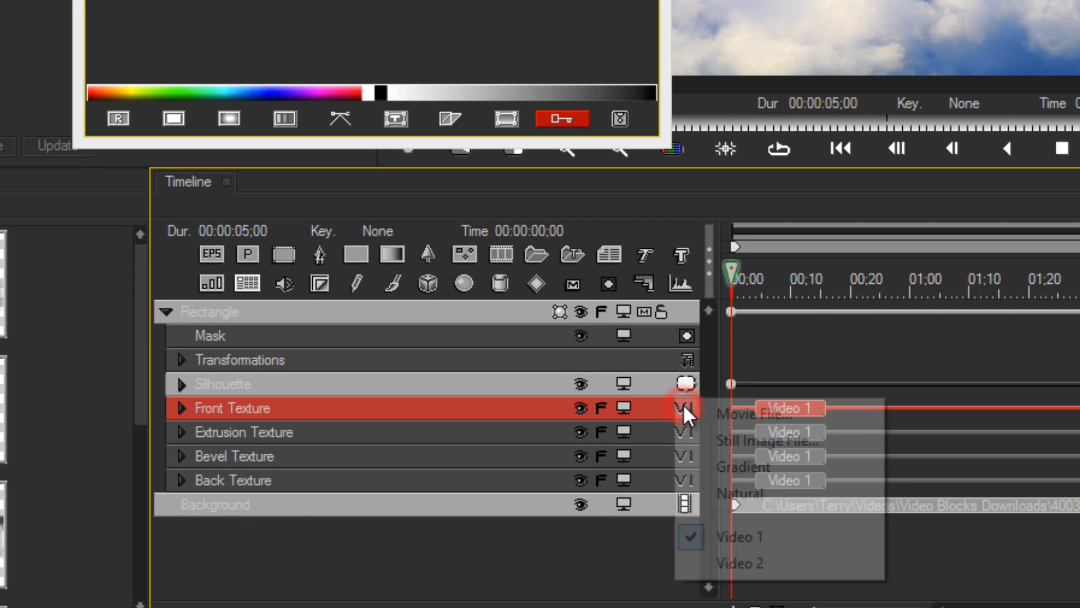
left_click(728, 412)
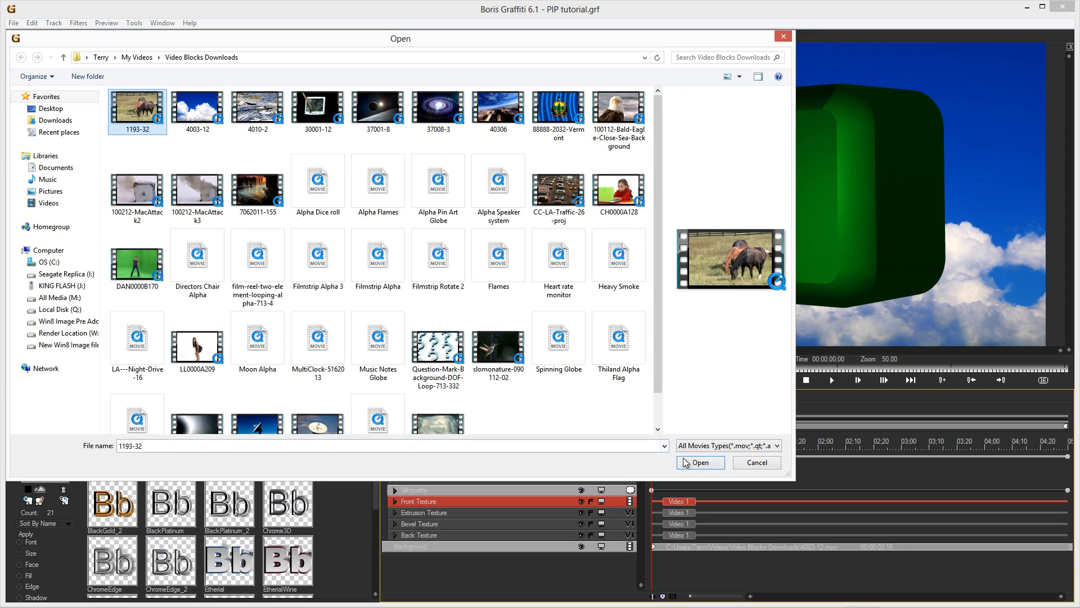
left_click(759, 402)
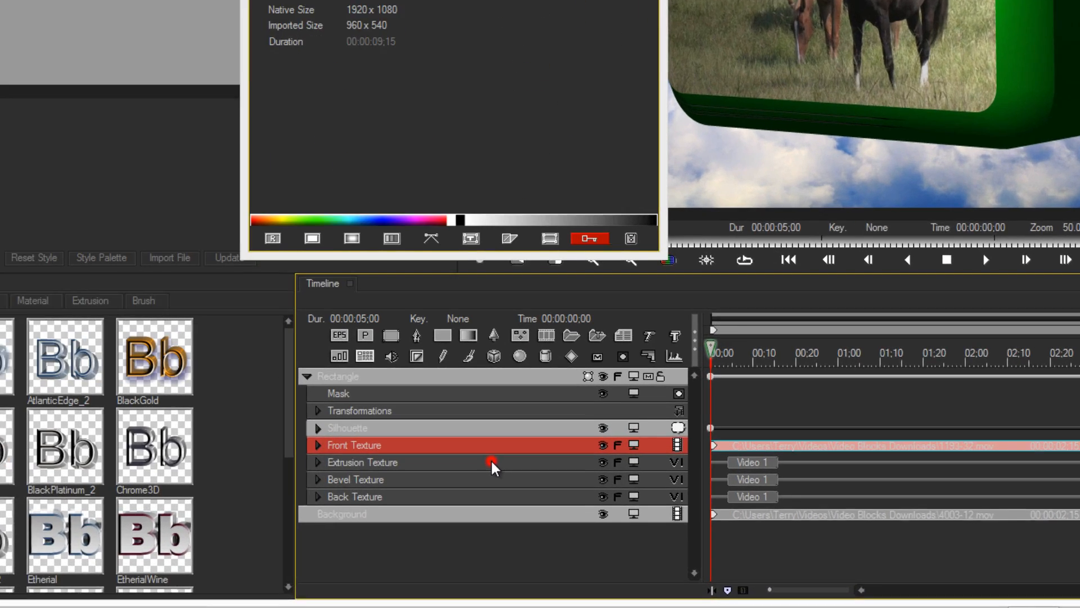
Load the StainlessSteel still image from the Pictures library as the extrusion texture, and rotate the rectangle to Spin Y 69.06.
left_click(506, 513)
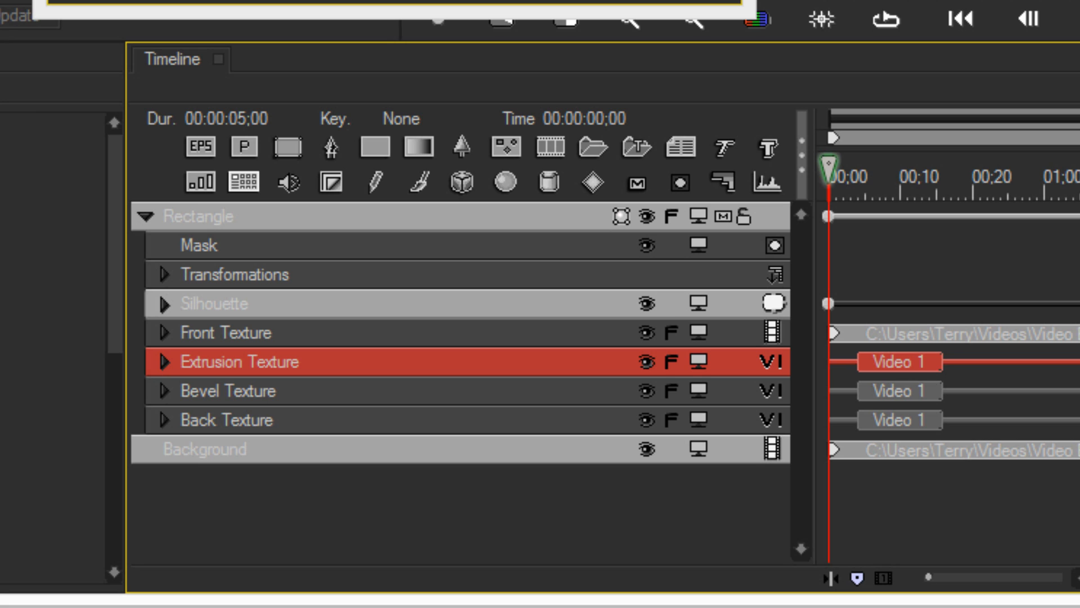
left_click(778, 362)
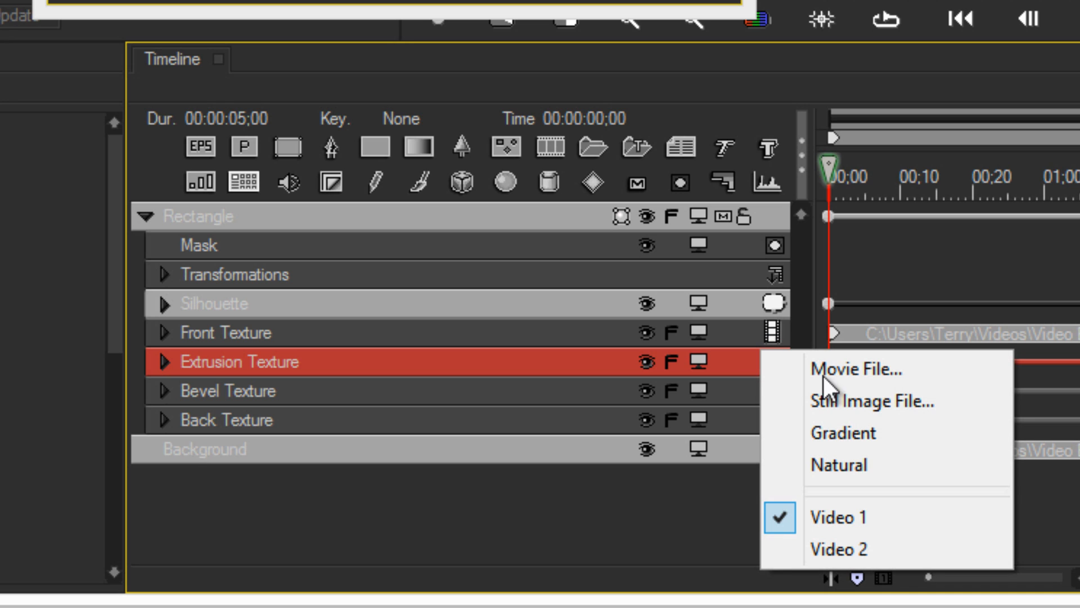
left_click(861, 401)
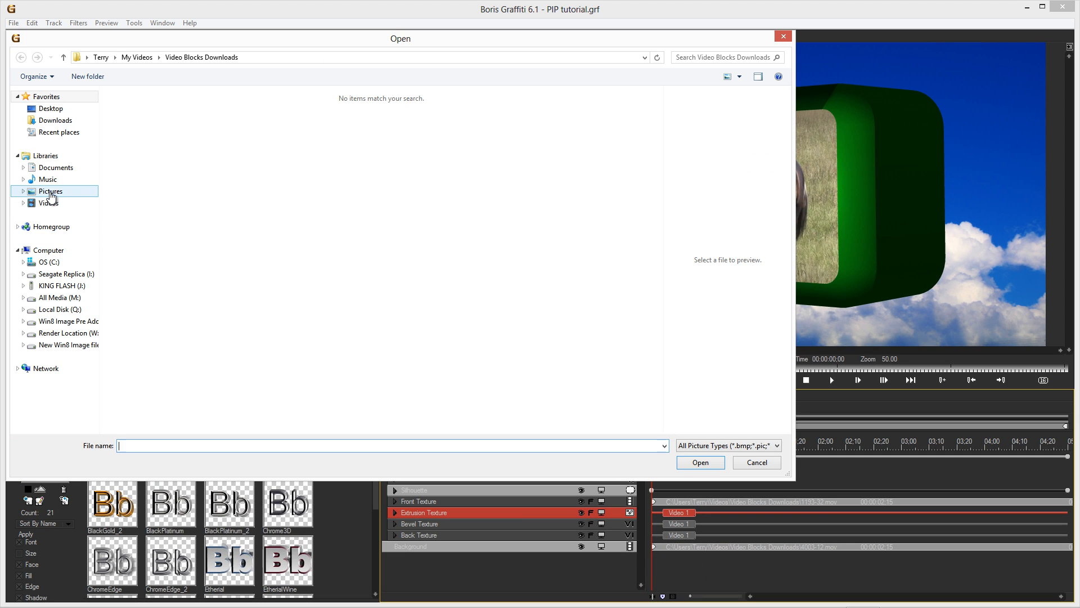
left_click(51, 191)
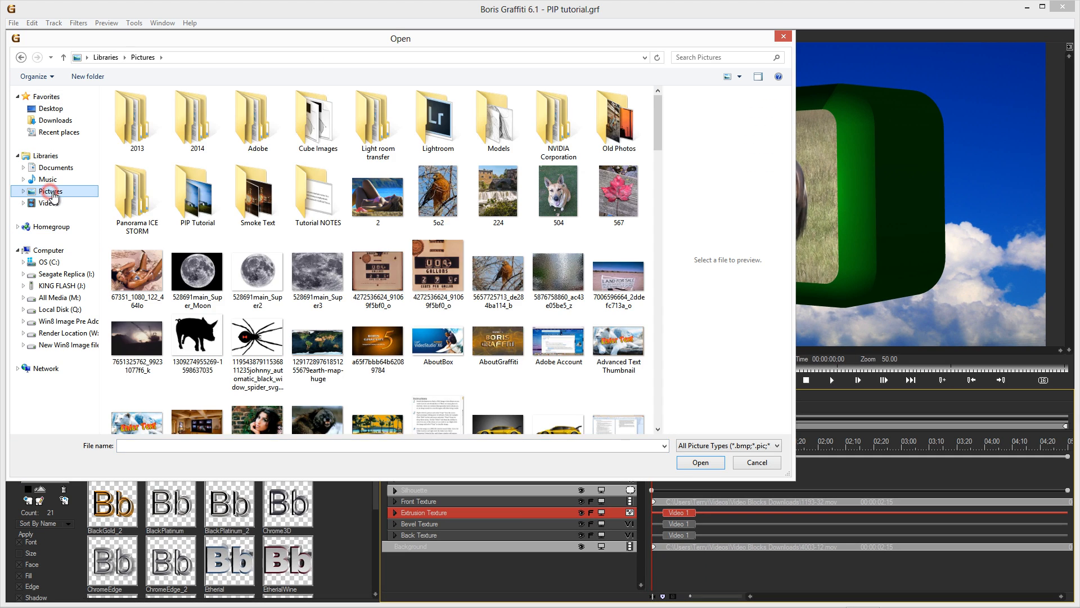
left_click_drag(660, 120, 656, 376)
left_click(570, 308)
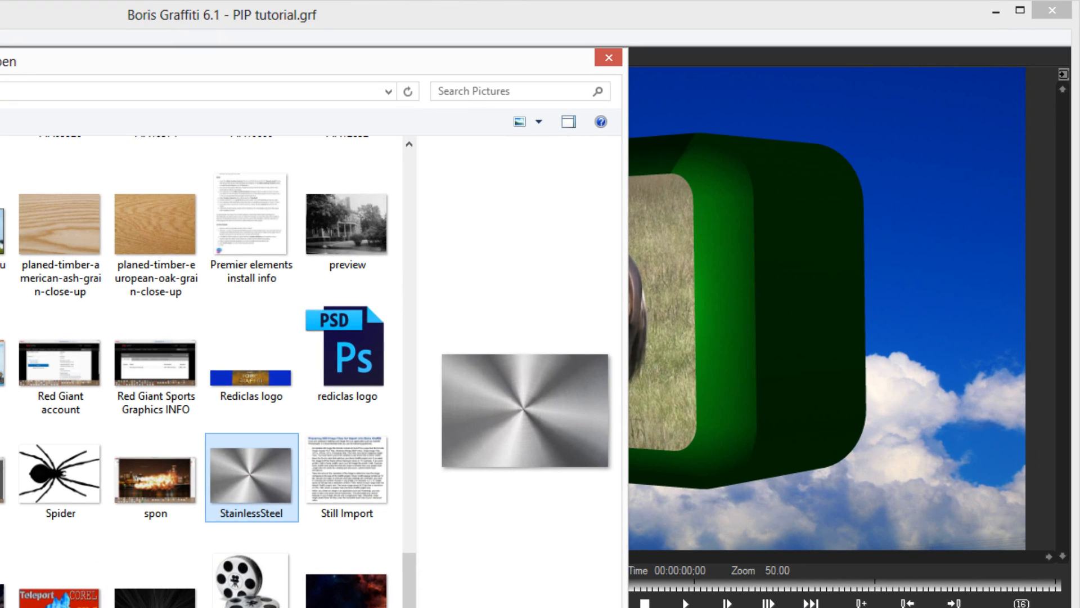
key("Return")
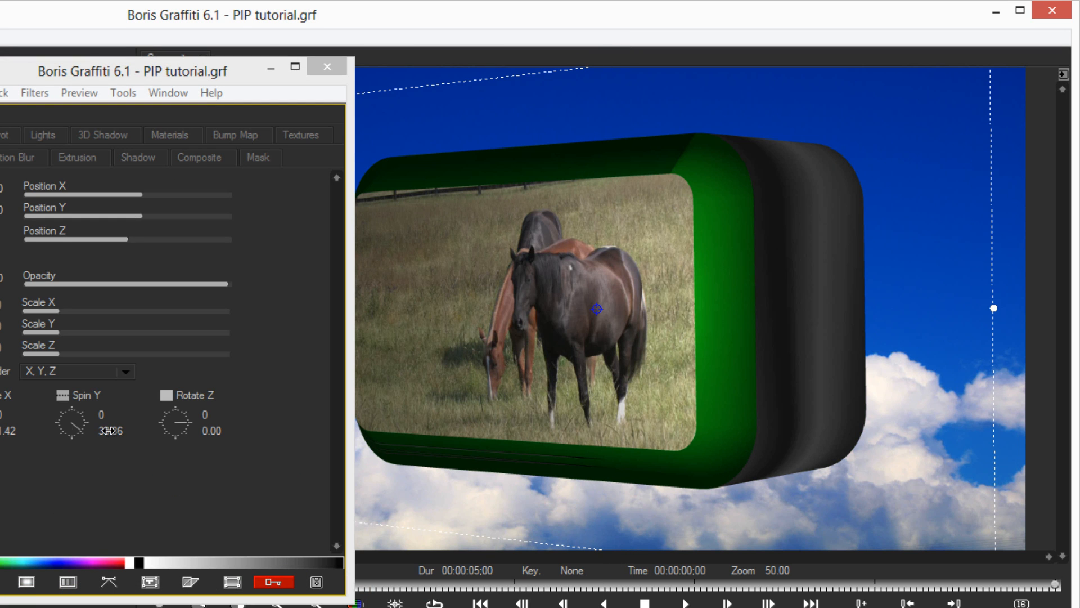
left_click_drag(108, 431, 126, 437)
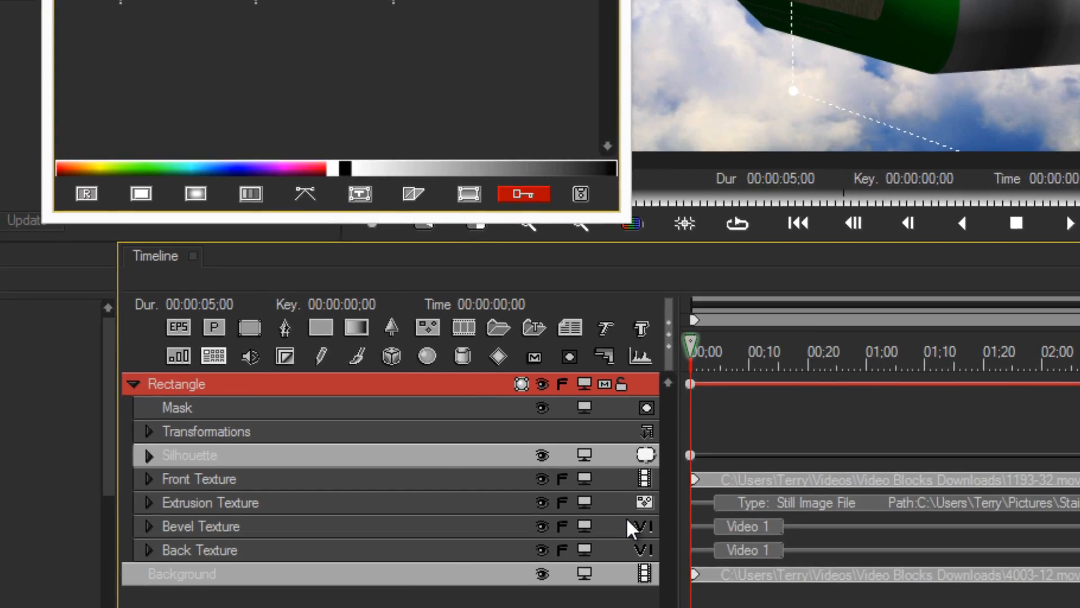
Load the StainlessSteel still image from the Pictures library as the bevel texture.
left_click(738, 415)
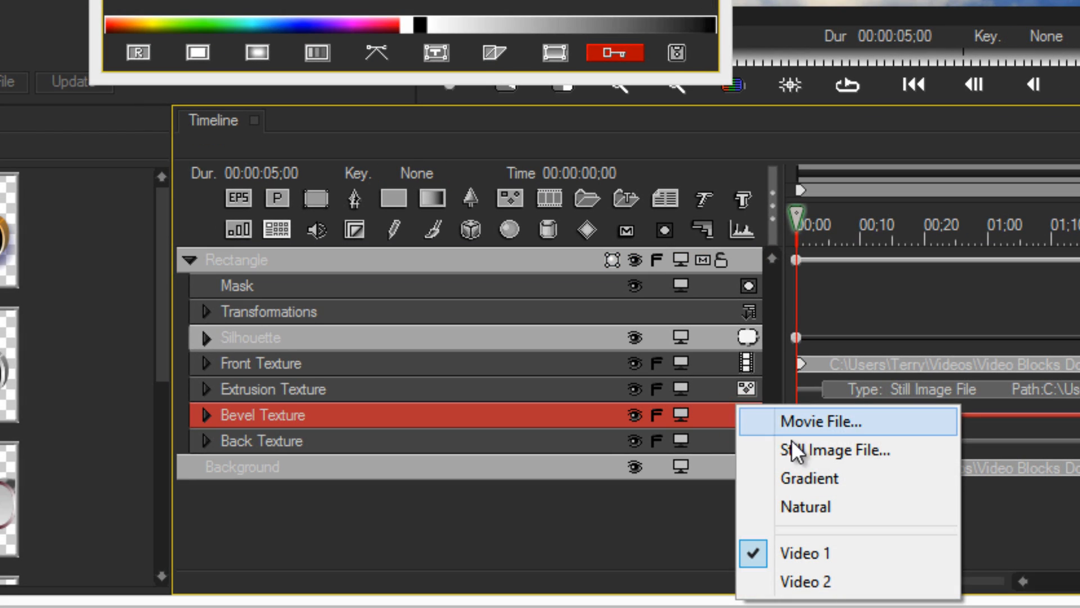
left_click(801, 454)
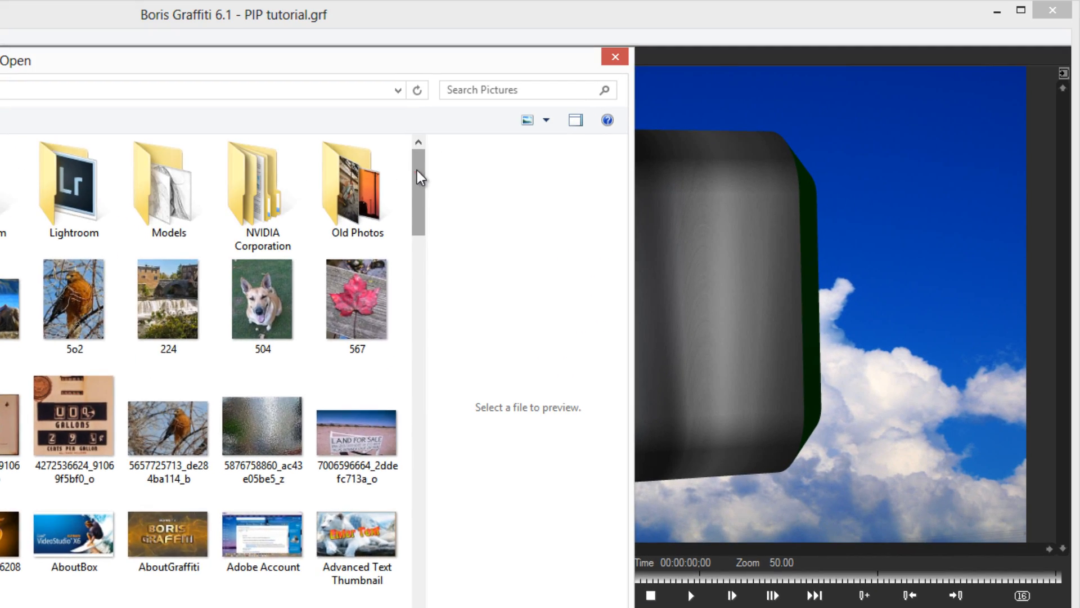
left_click_drag(417, 170, 378, 430)
scroll(355, 549, "down", 6)
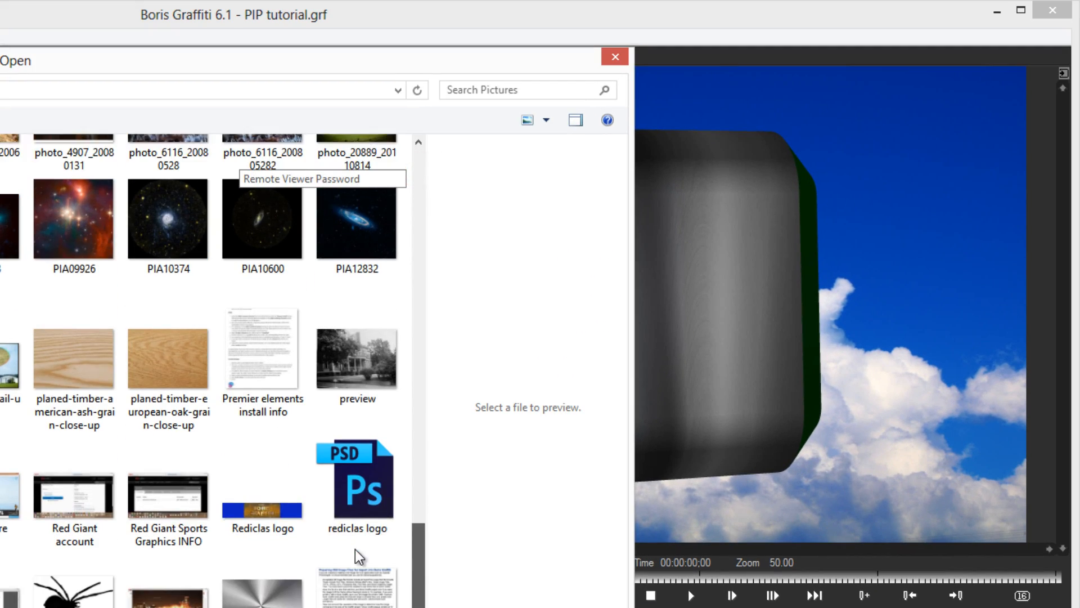
scroll(338, 546, "up", 1)
left_click(260, 601)
double_click(261, 601)
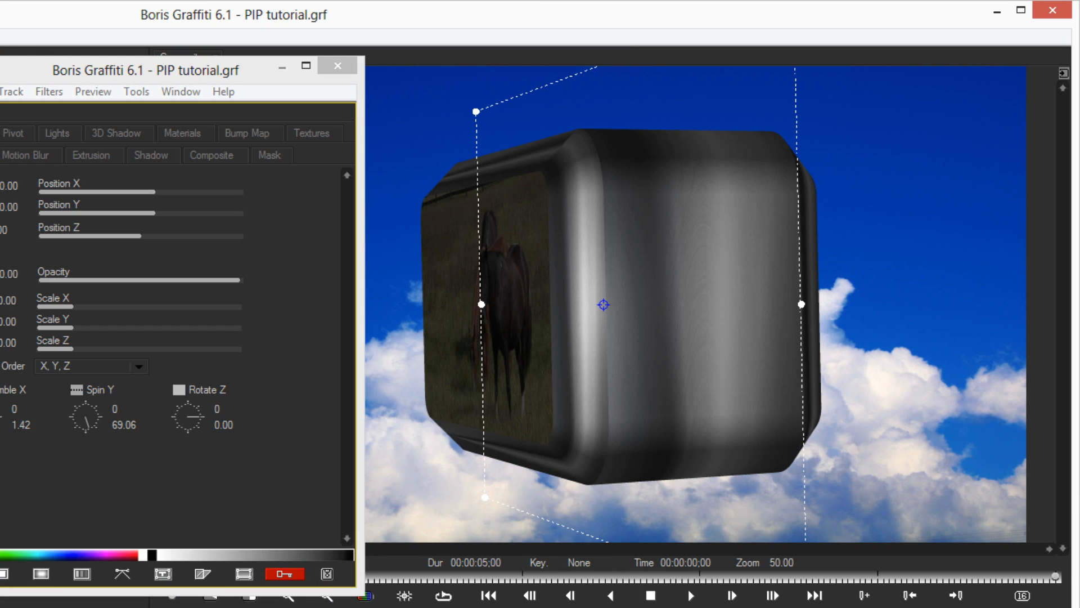
Rotate the rectangle to show its back, and load the movie file 4010-2 as the back texture.
left_click_drag(120, 436, 146, 434)
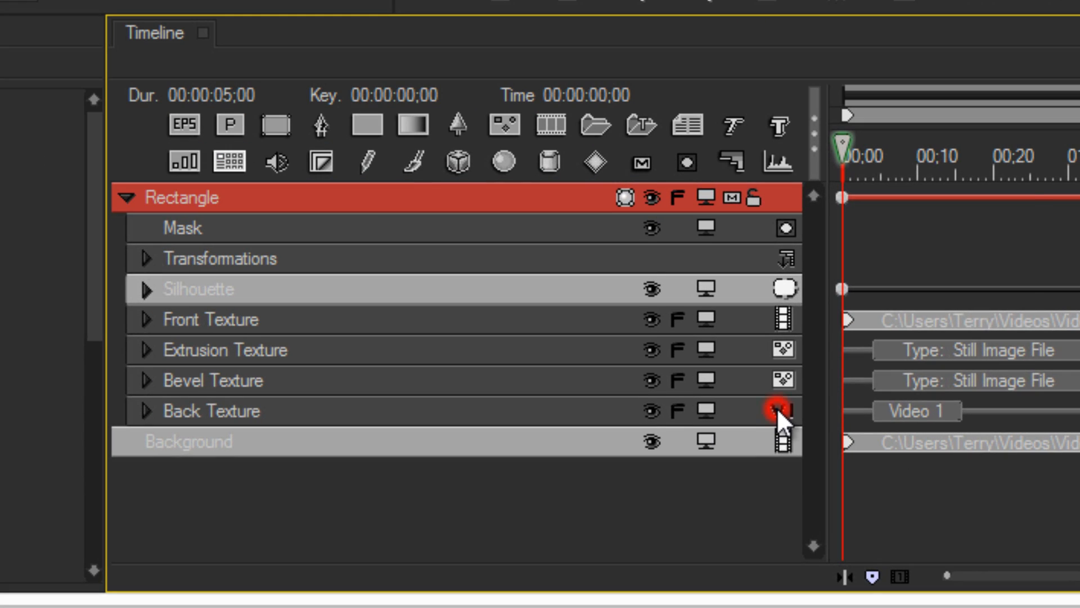
left_click(779, 410)
left_click(820, 186)
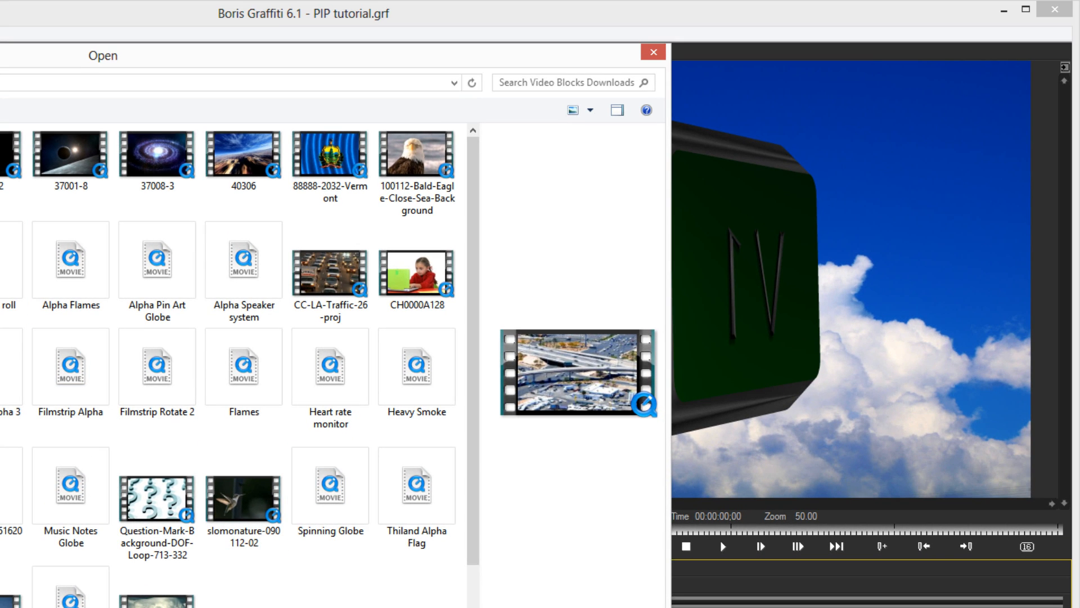
key("Return")
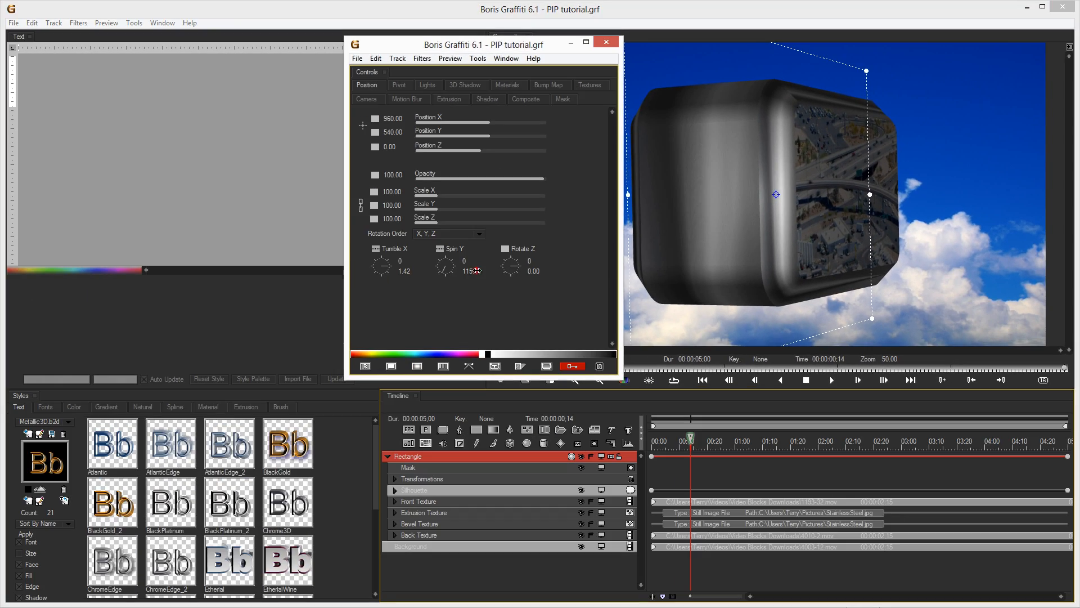
Rotate the rectangle to Spin Y 10.00, and change its silhouette to the heart shape.
left_click_drag(472, 270, 437, 276)
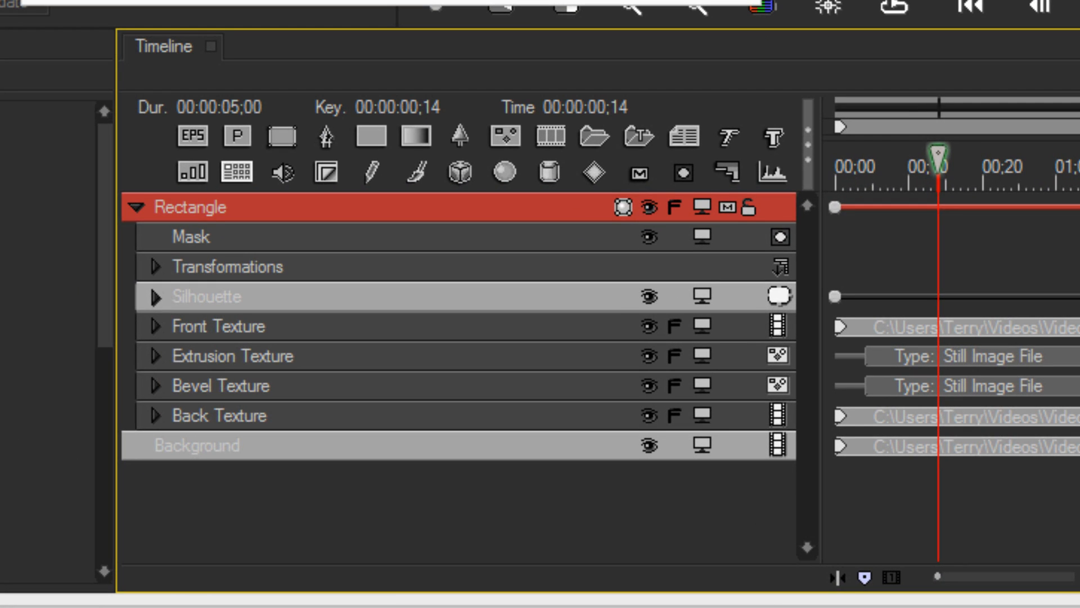
left_click(336, 201)
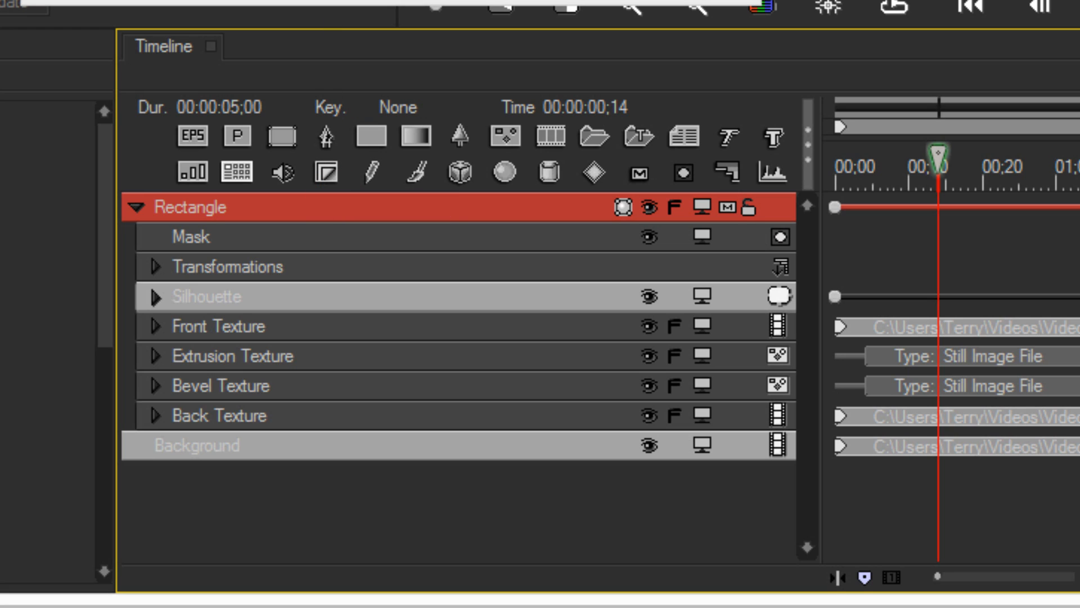
left_click(287, 295)
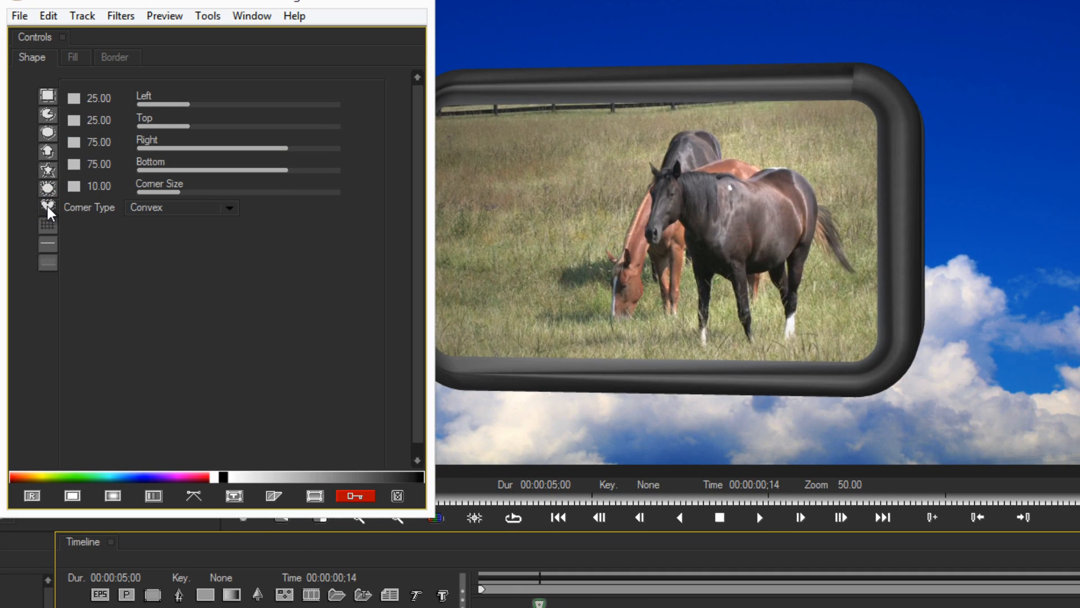
left_click(48, 207)
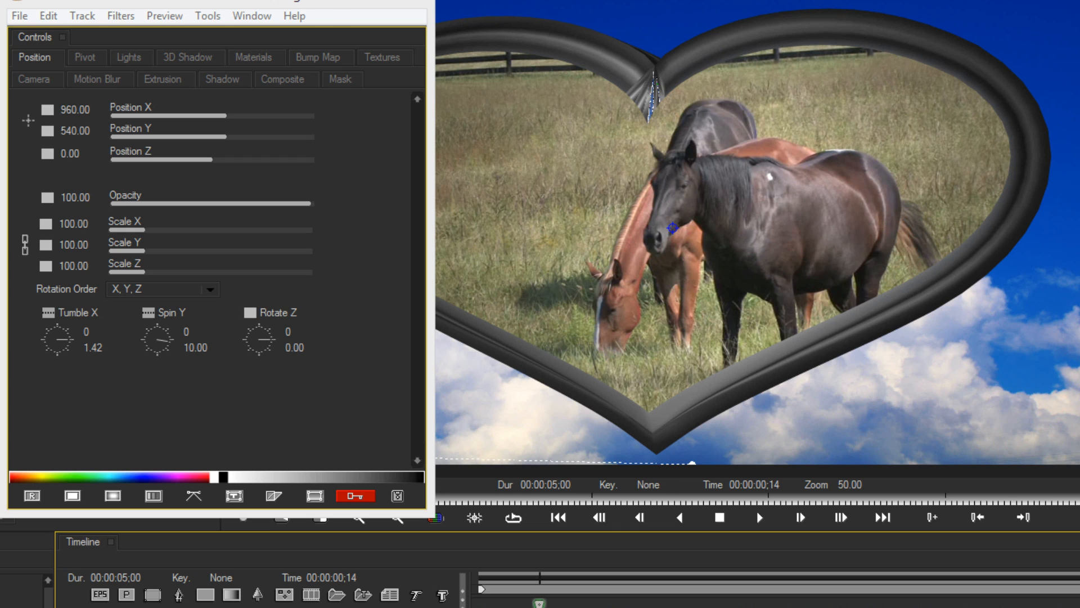
Rotate the heart to Spin Y 145.33, and preview its movie textures by scrubbing to 00:00:01;27 and playing the timeline.
left_click_drag(203, 349, 294, 349)
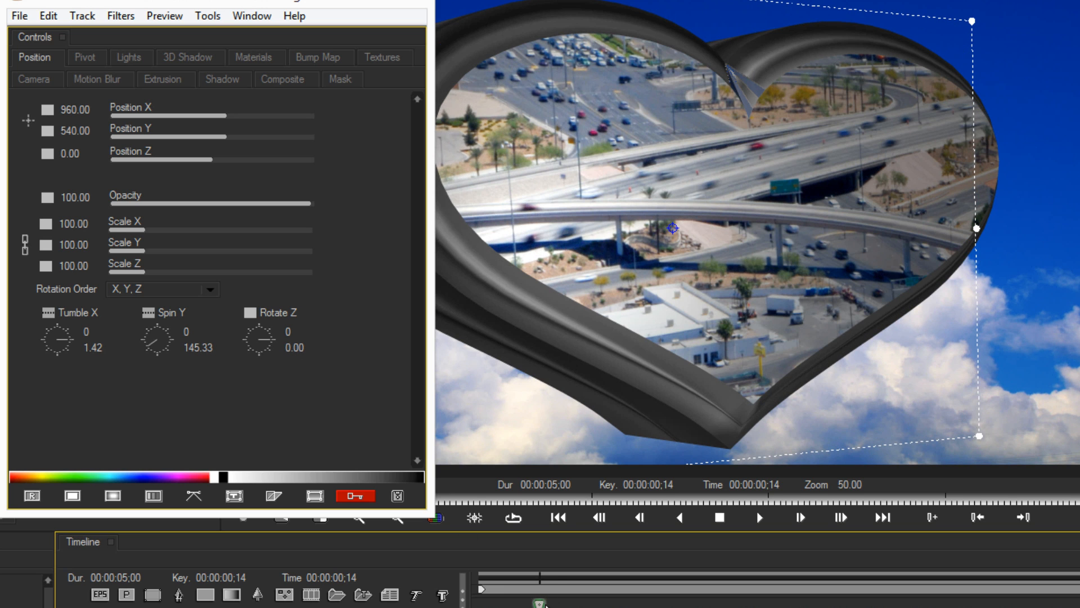
mouse_move(541, 605)
left_mouse_down()
mouse_move(851, 605)
mouse_move(726, 605)
left_mouse_up()
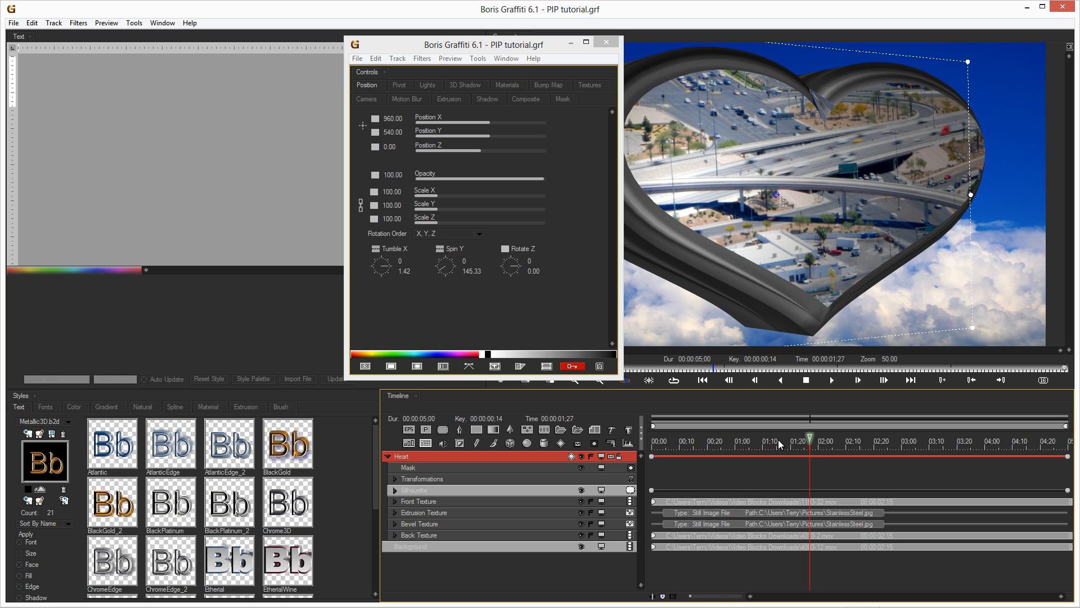
key("space")
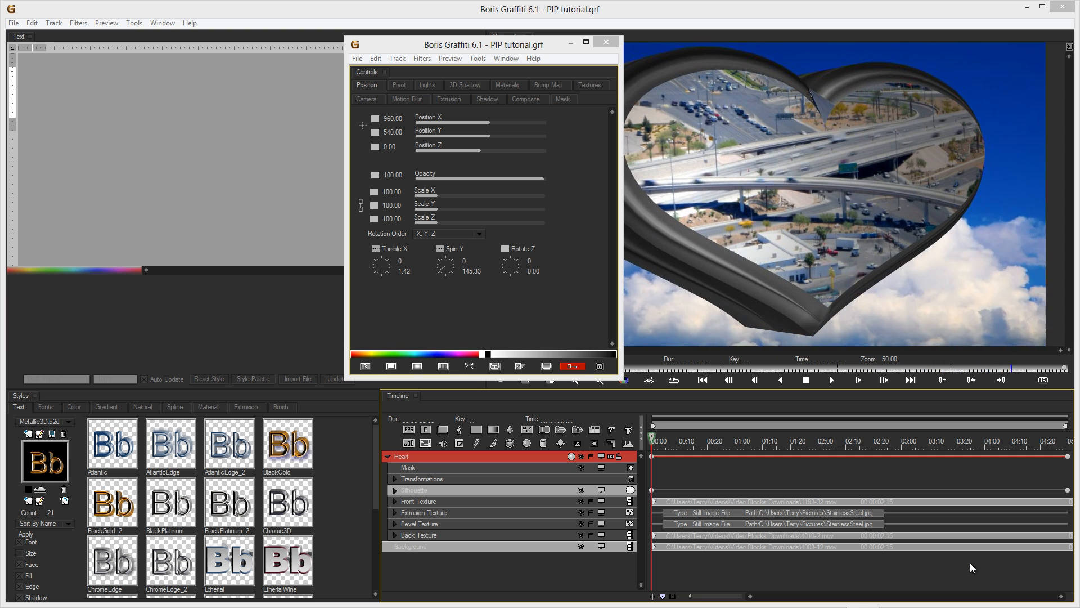